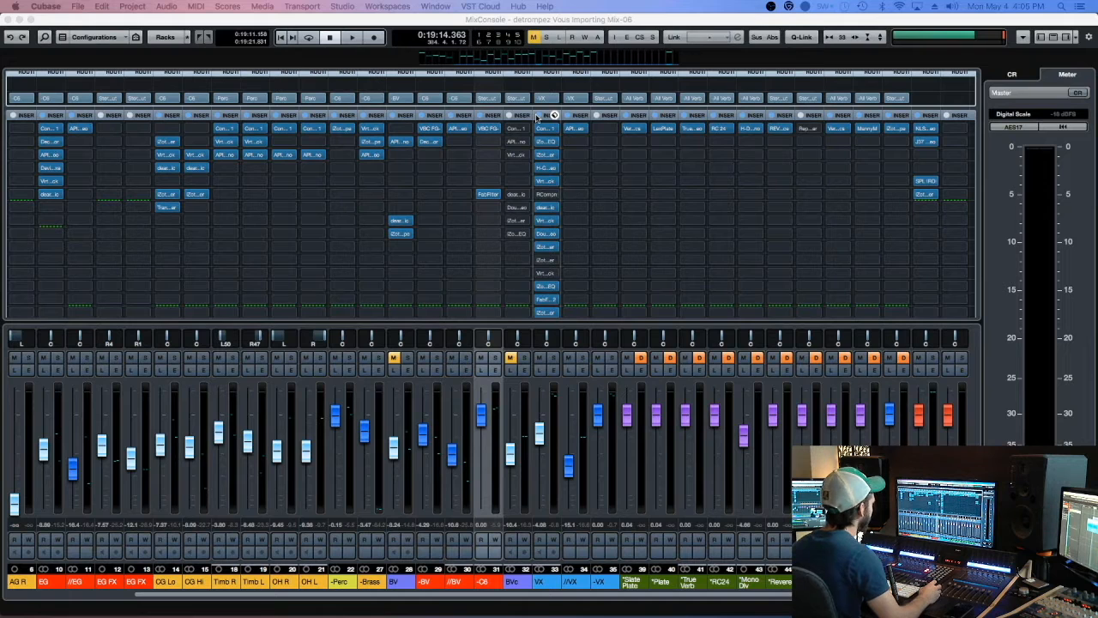
Solo the VX, //VX and -VX tracks in the project window and return to the MixConsole.
{"action": "key", "text": "F3"}
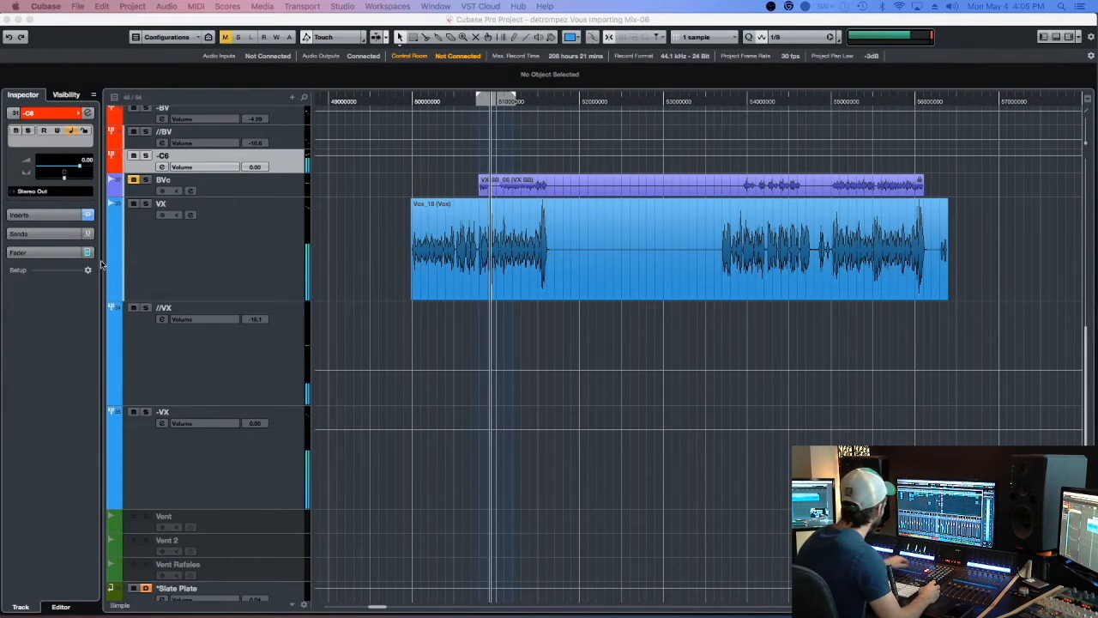
{"action": "key", "text": "s"}
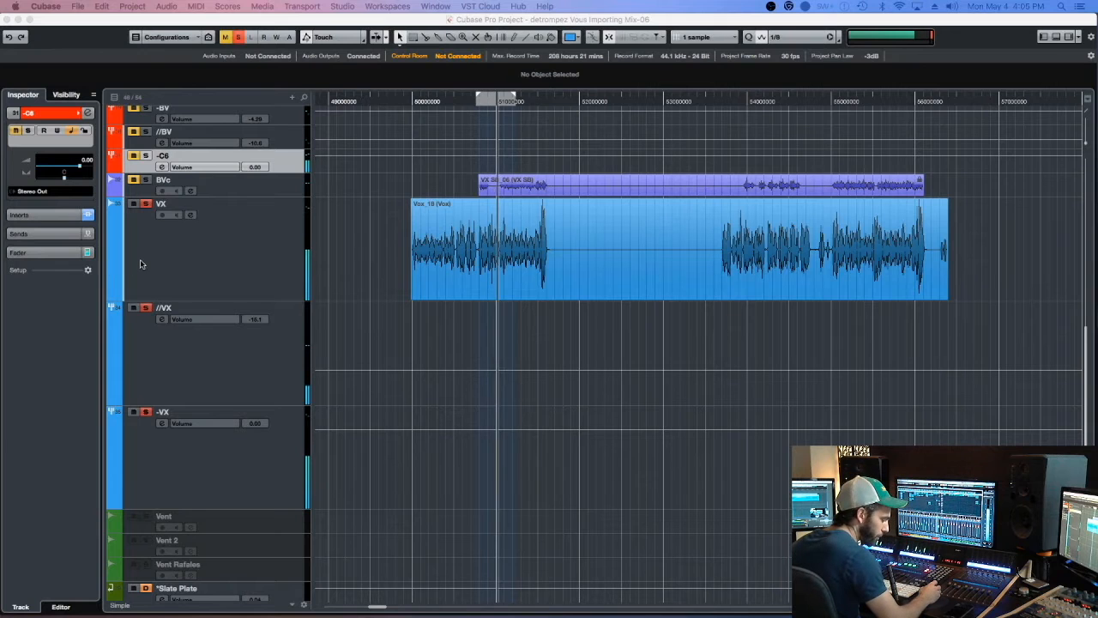
{"action": "key", "text": "F3"}
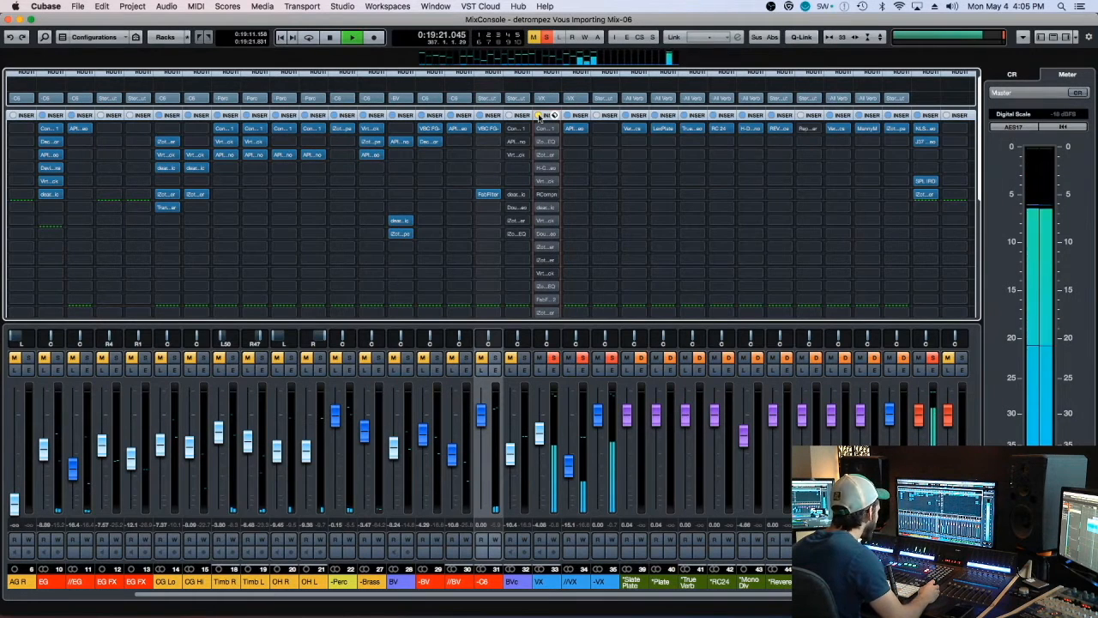
Compare the lead vocal with and without its processing by toggling bypass on all VX channel inserts during playback.
{"action": "left_click", "coordinate": [541, 115]}
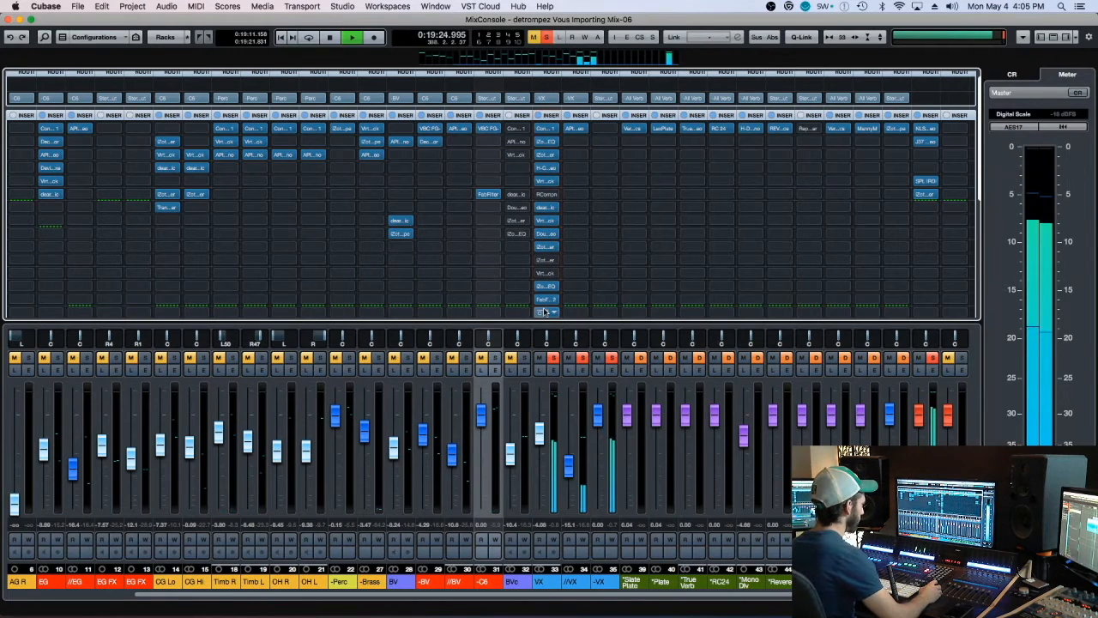
{"action": "left_click", "coordinate": [540, 115]}
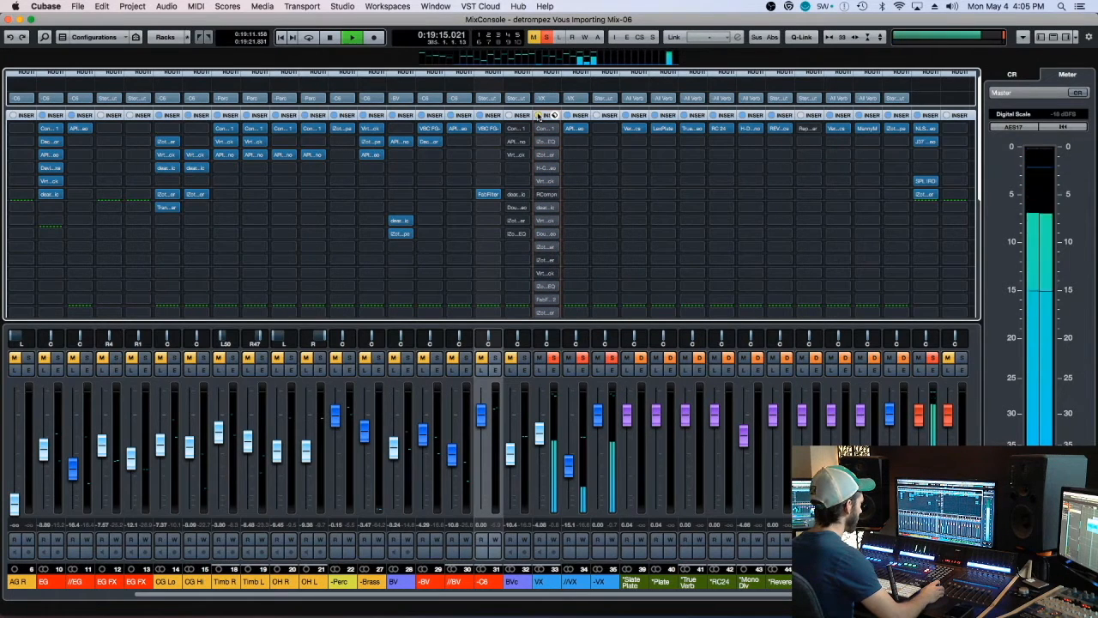
{"action": "left_click", "coordinate": [539, 115]}
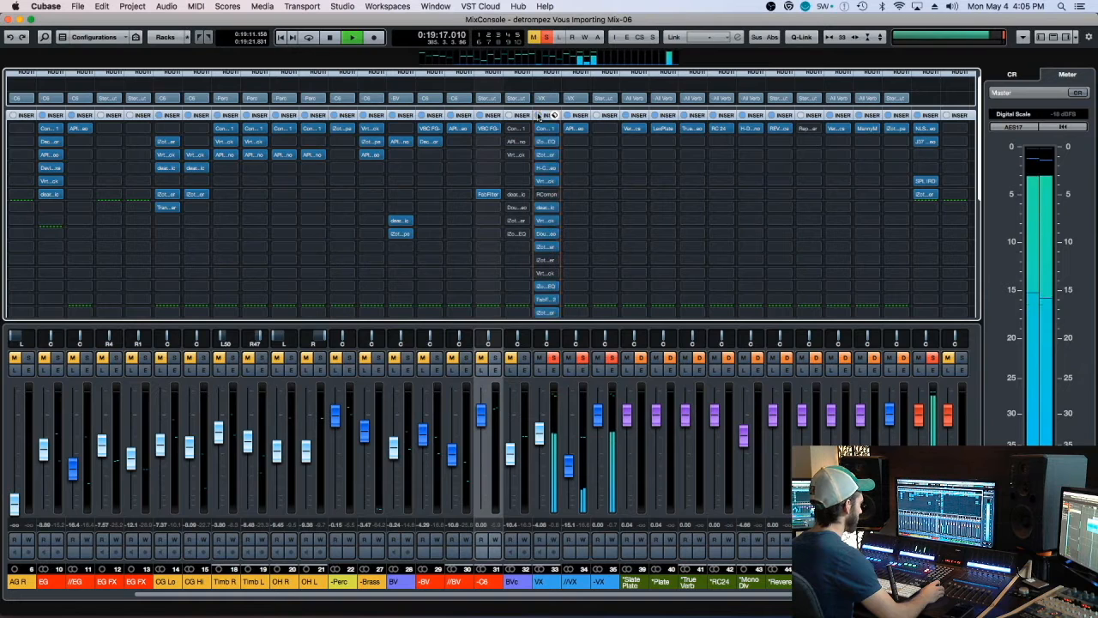
{"action": "left_click", "coordinate": [540, 115]}
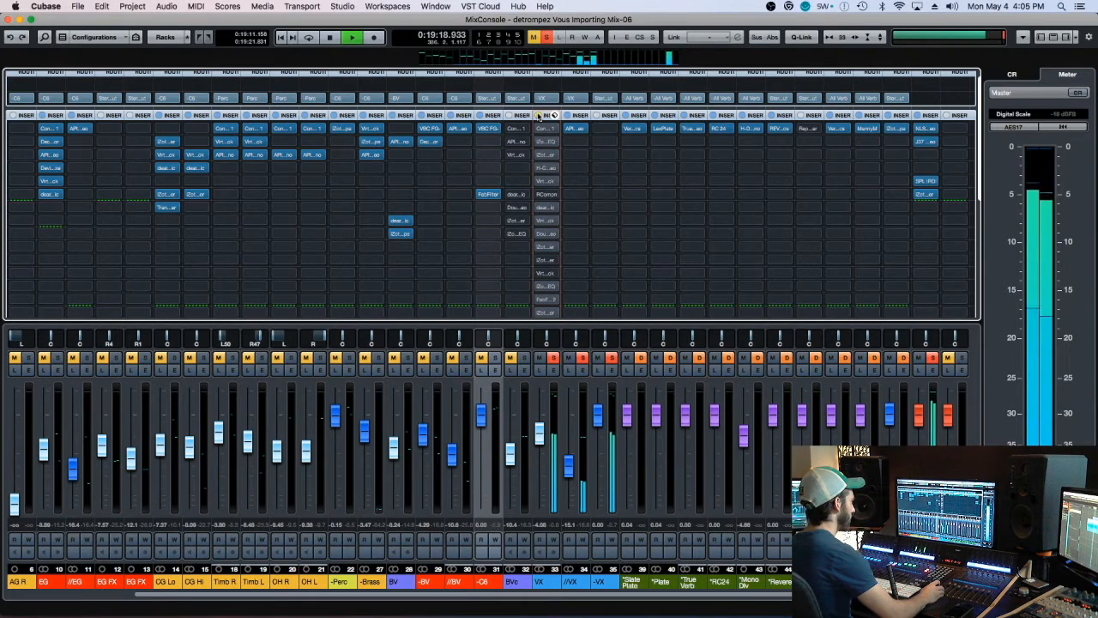
{"action": "left_click", "coordinate": [540, 115]}
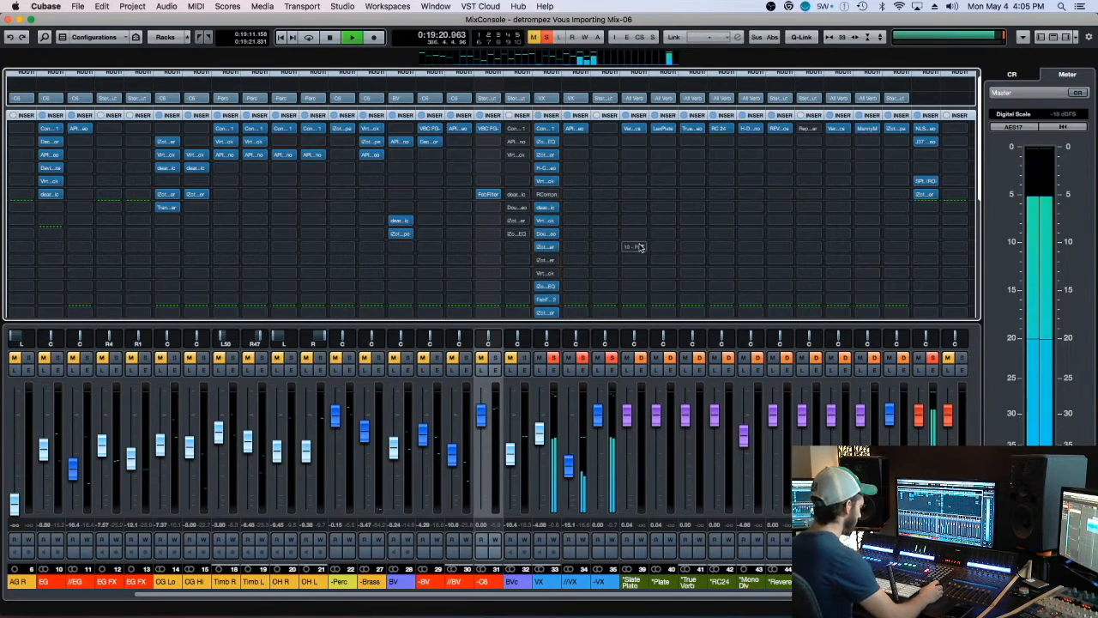
Stop playback and clear the solo on the VX, //VX and -VX channels.
{"action": "key", "text": "space"}
{"action": "left_click", "coordinate": [610, 357]}
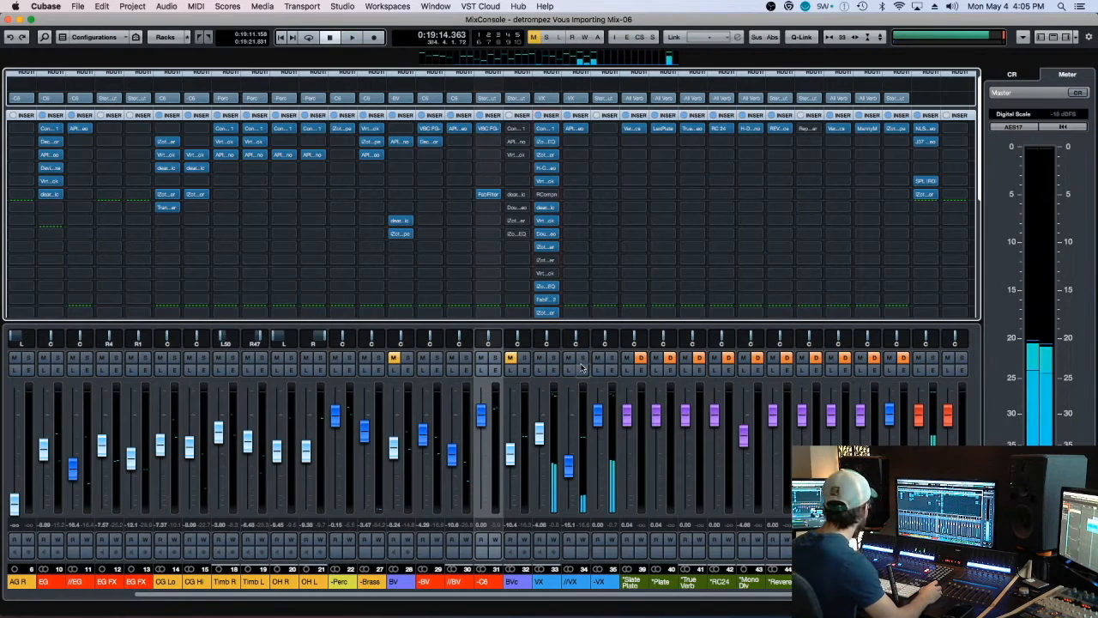
{"action": "key", "text": "super+s"}
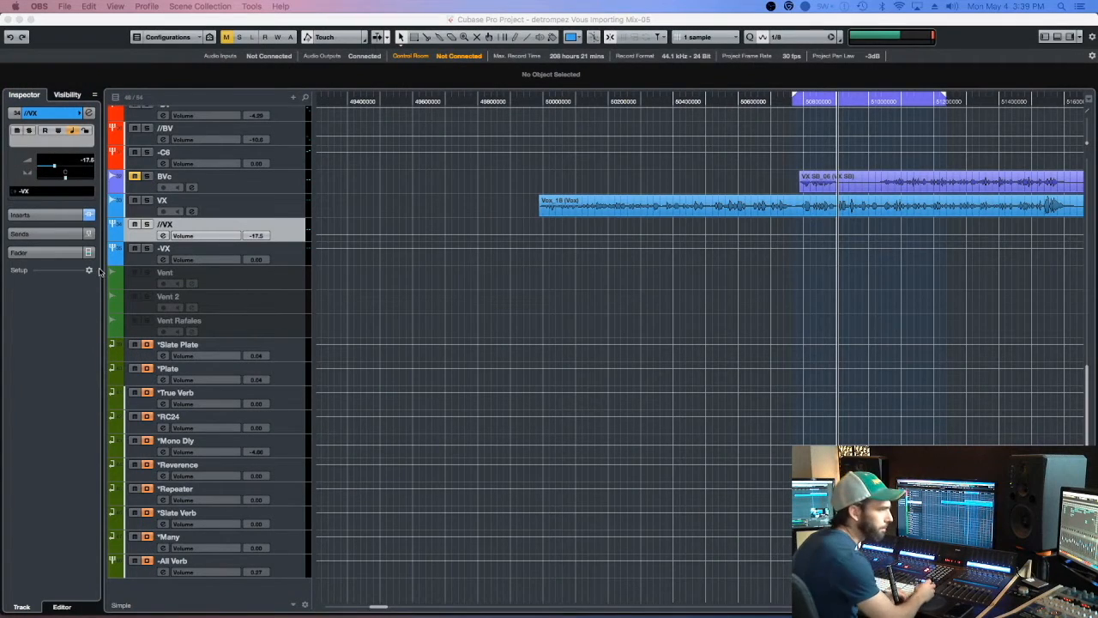
Select the VX track in the project, bring it up in the MixConsole and save the project.
{"action": "key", "text": "F3"}
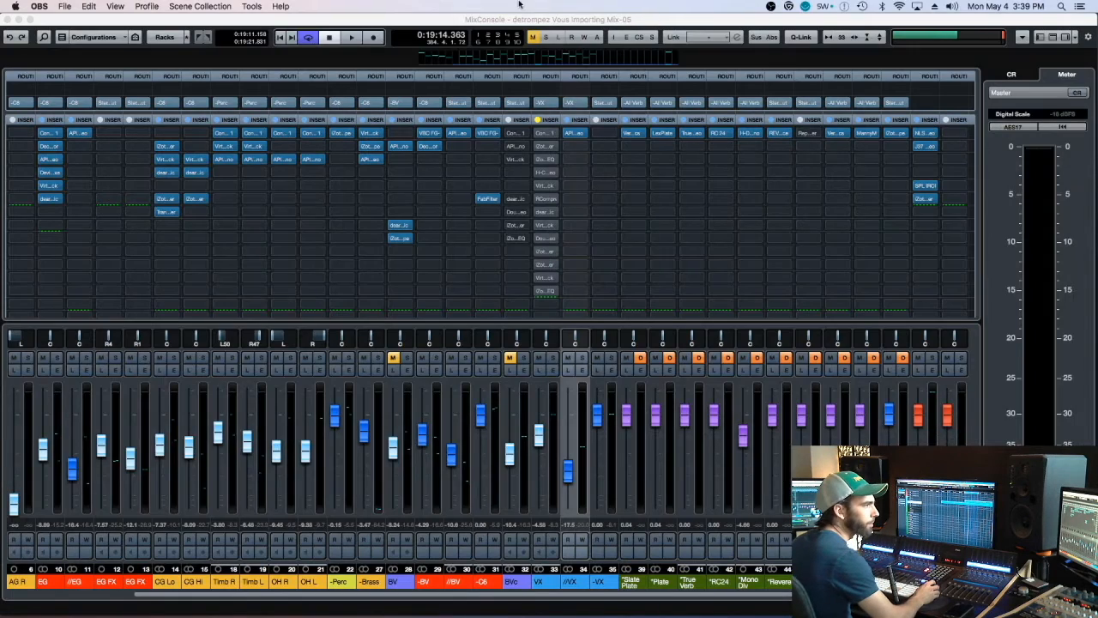
{"action": "key", "text": "F3"}
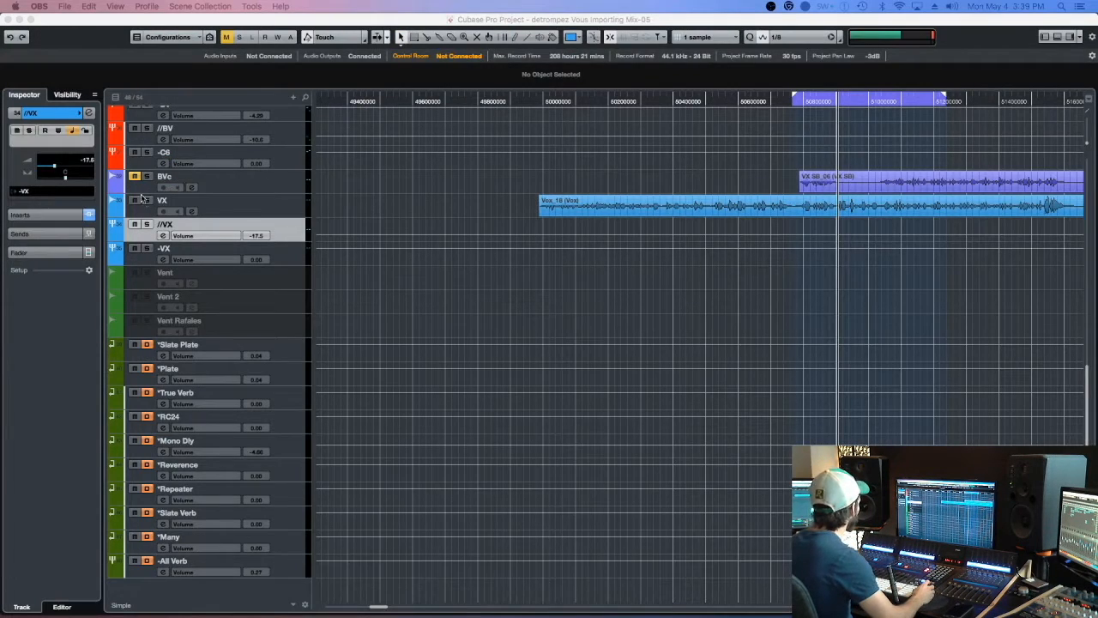
{"action": "left_click", "coordinate": [213, 204]}
{"action": "key", "text": "F3"}
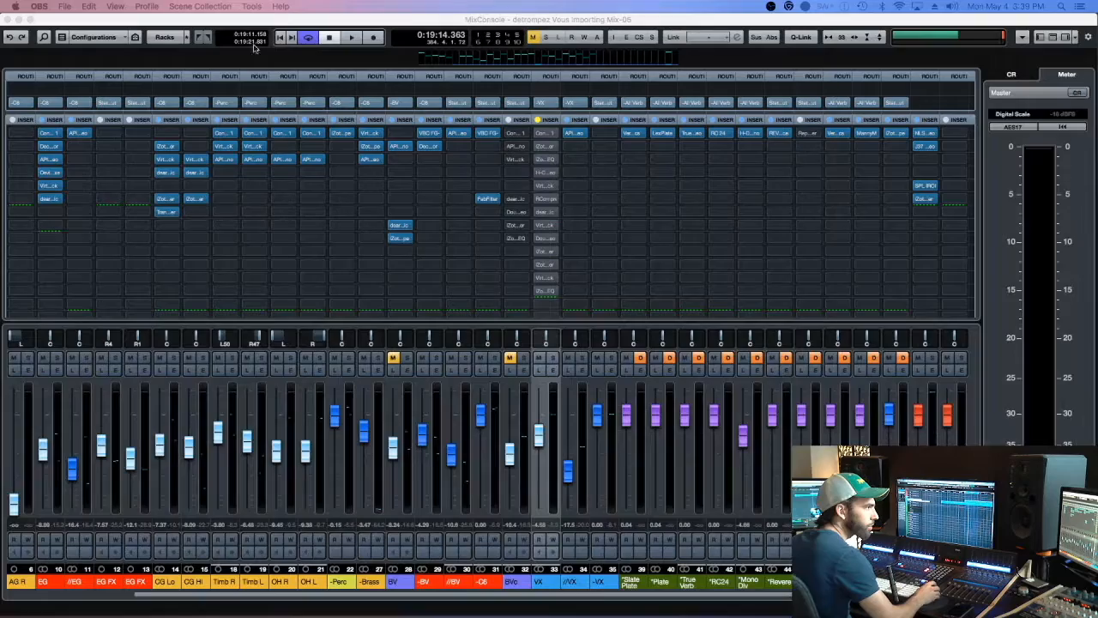
{"action": "left_click_drag", "start_coordinate": [372, 22], "coordinate": [381, 68]}
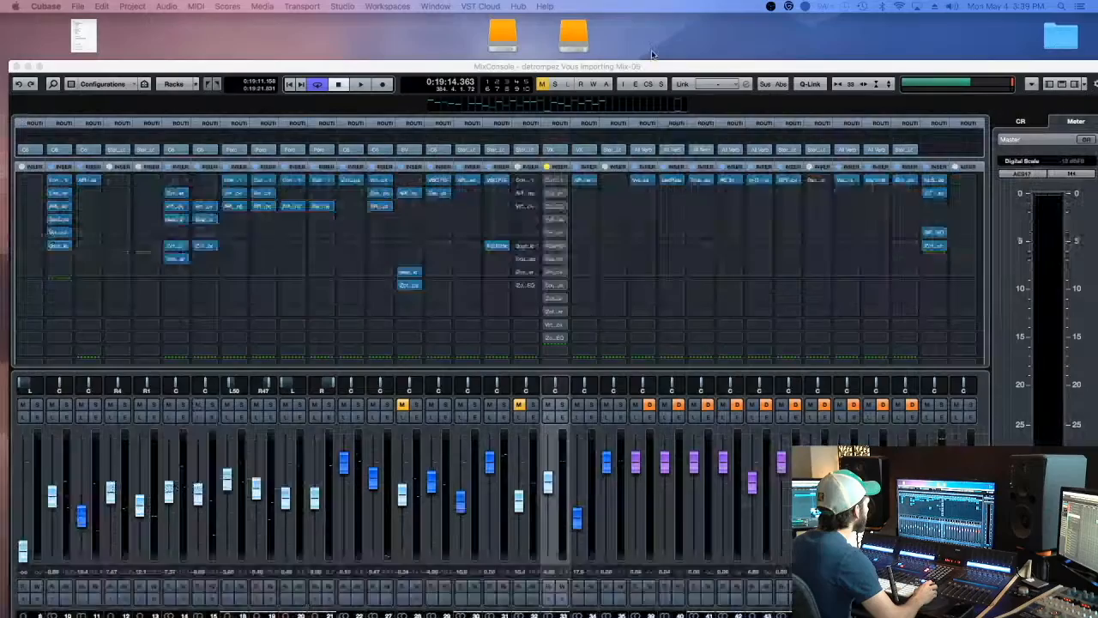
{"action": "left_click_drag", "start_coordinate": [643, 66], "coordinate": [636, 20]}
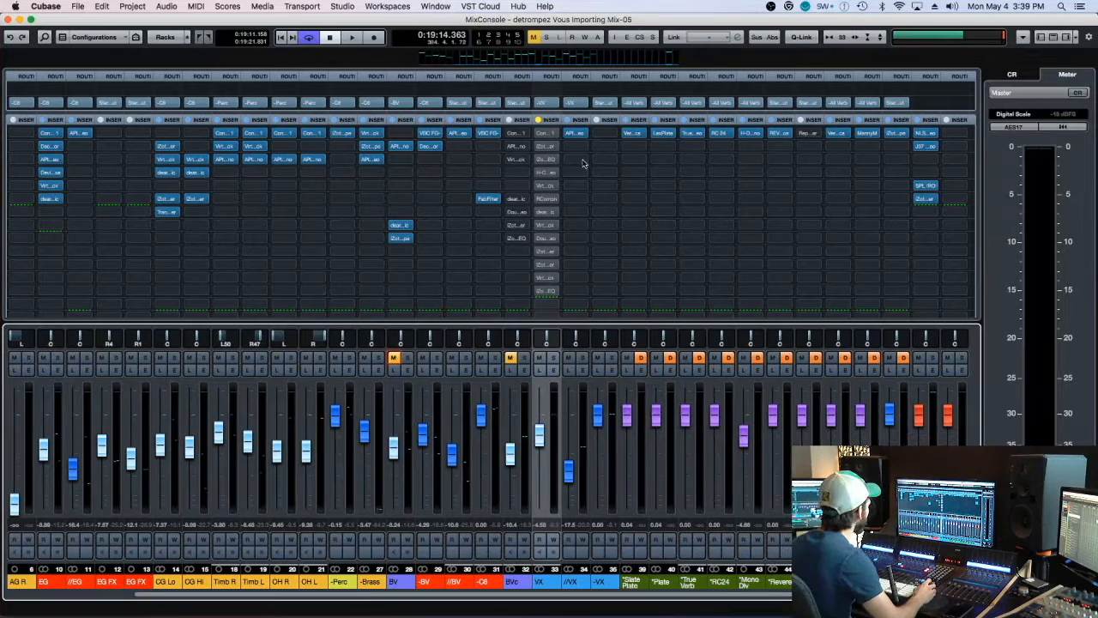
{"action": "key", "text": "super+s"}
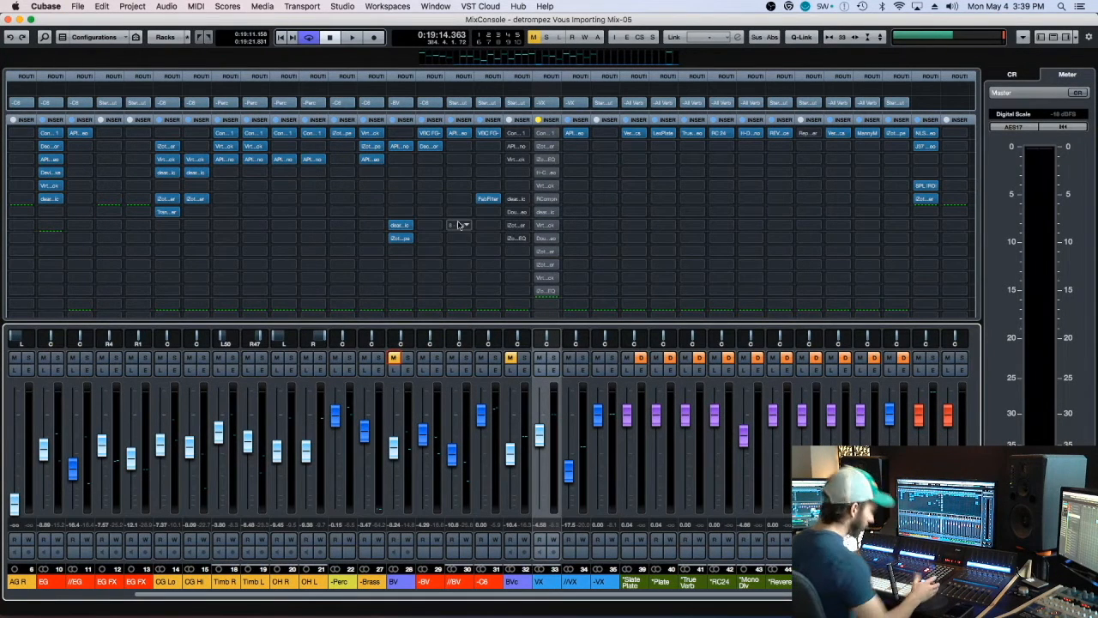
{"action": "key", "text": "super+s"}
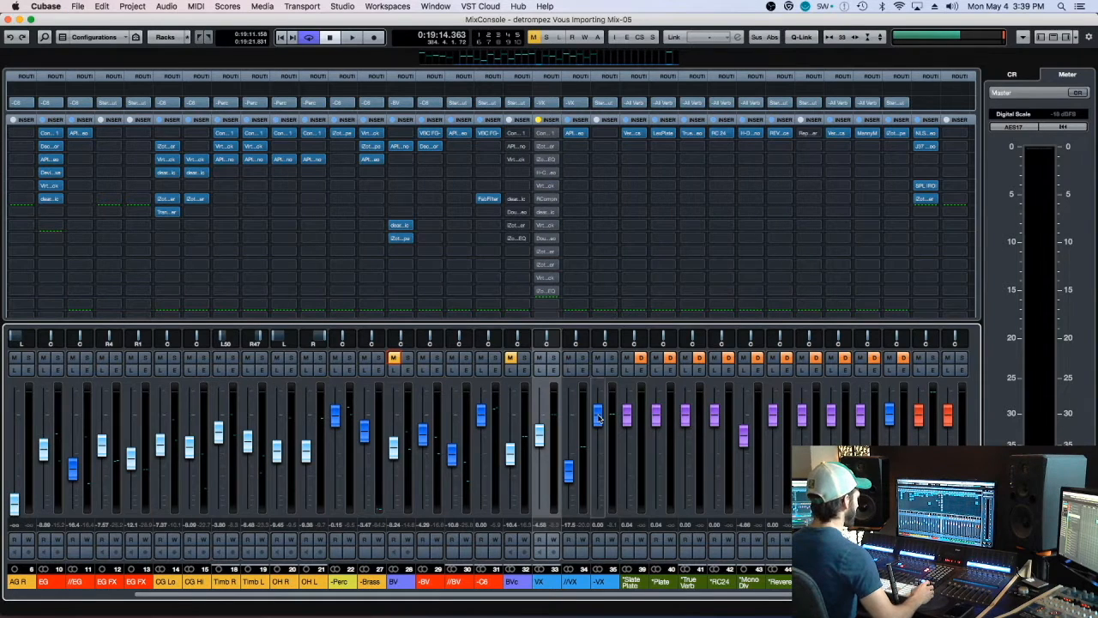
Return to the project window and select the Vox_18 clip on the VX track.
{"action": "key", "text": "F3"}
{"action": "key", "text": "g"}
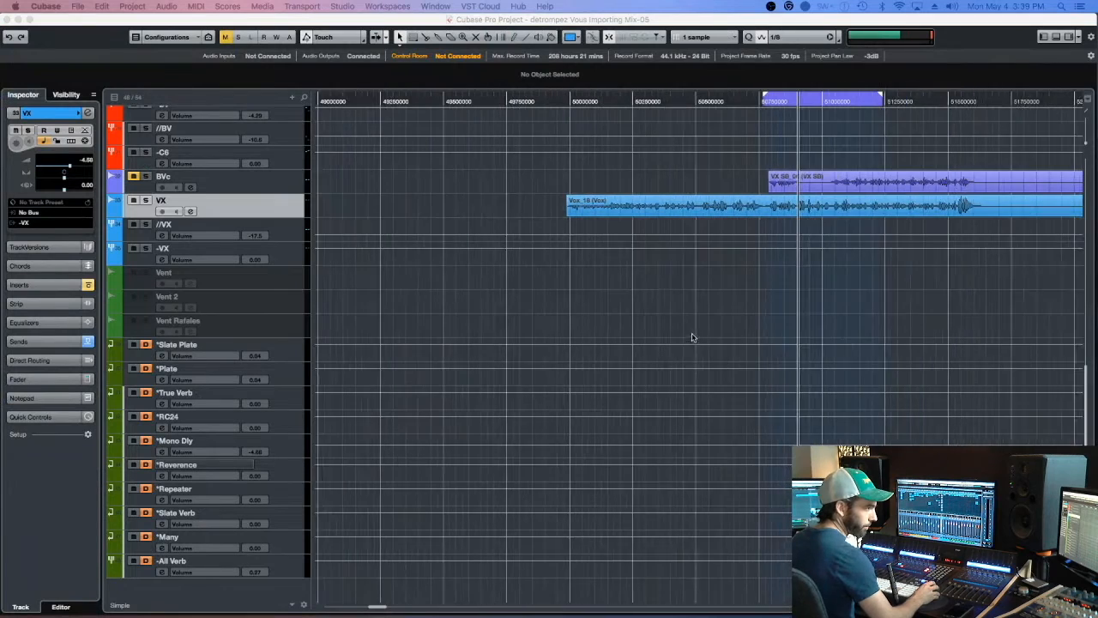
{"action": "left_click", "coordinate": [514, 215]}
{"action": "scroll", "coordinate": [520, 213], "scroll_direction": "right", "scroll_amount": 3}
{"action": "left_click", "coordinate": [533, 208]}
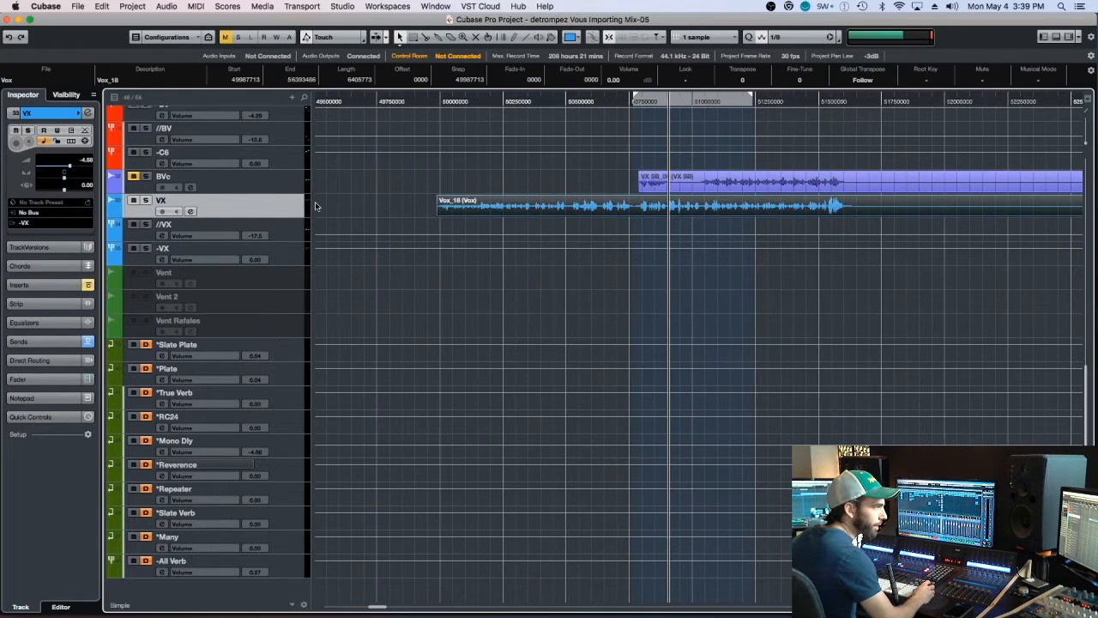
Select the //VX parallel track and inspect the VX channel's send to //VX in the MixConsole.
{"action": "left_click", "coordinate": [292, 241]}
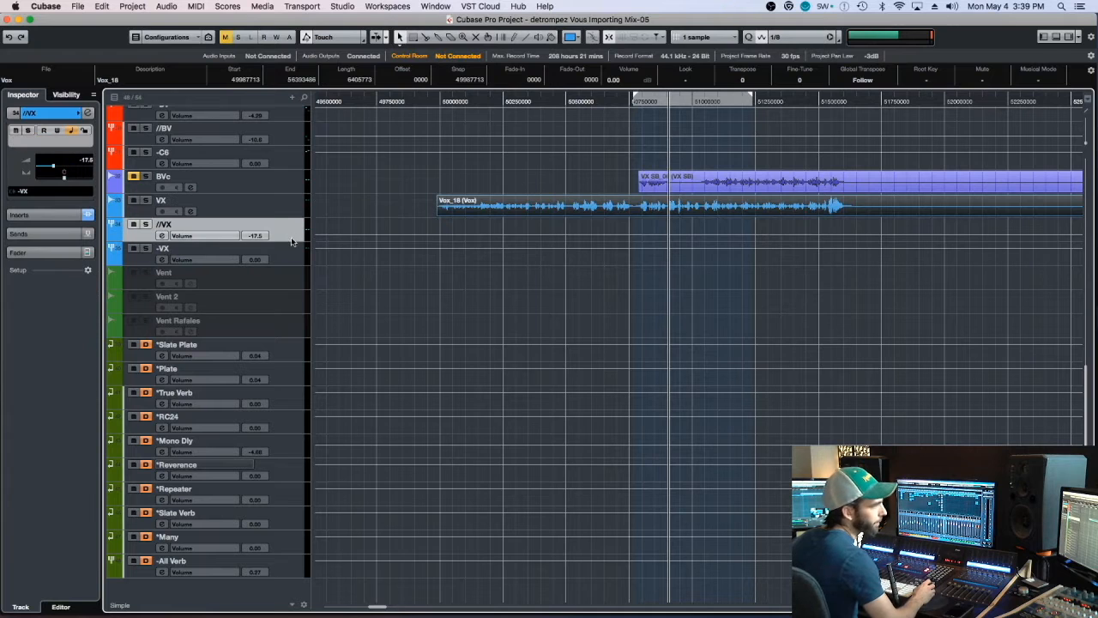
{"action": "key", "text": "F3"}
{"action": "scroll", "coordinate": [591, 163], "scroll_direction": "down", "scroll_amount": 5}
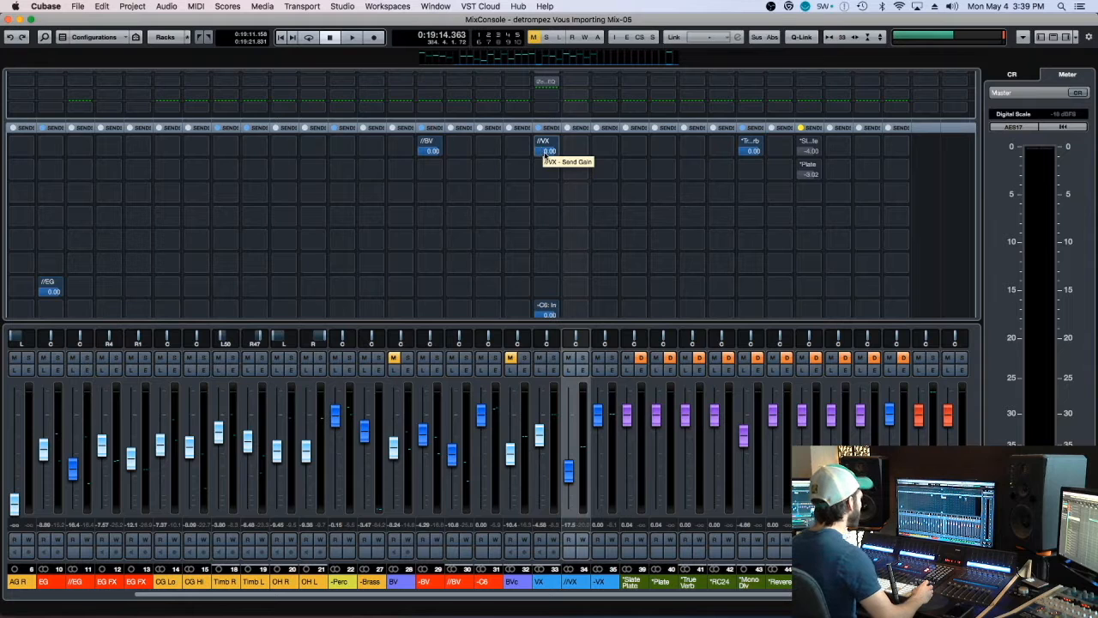
Pull the VX fader fully down, solo the //VX channel and audition the parallel signal alone.
{"action": "left_click_drag", "start_coordinate": [540, 443], "coordinate": [518, 569]}
{"action": "key", "text": "space"}
{"action": "left_click", "coordinate": [583, 358]}
{"action": "key", "text": "space"}
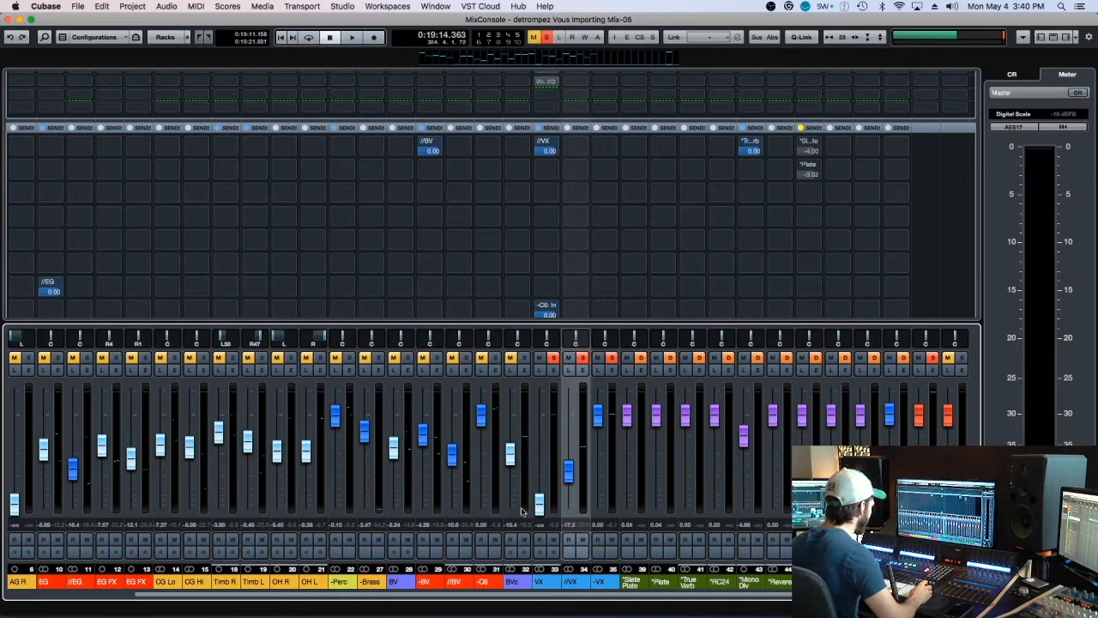
Set the VX fader to 0.00, return to the insert racks and select the VX channel together with //VX.
{"action": "left_click_drag", "start_coordinate": [538, 505], "coordinate": [539, 414]}
{"action": "scroll", "coordinate": [610, 215], "scroll_direction": "up", "scroll_amount": 3}
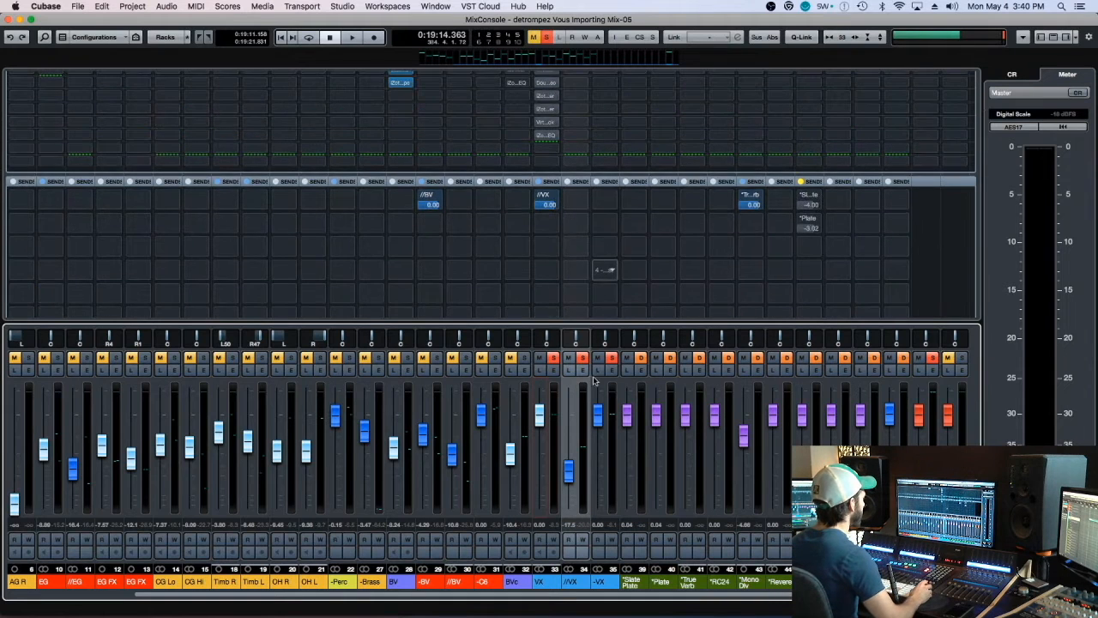
{"action": "scroll", "coordinate": [596, 258], "scroll_direction": "up", "scroll_amount": 5}
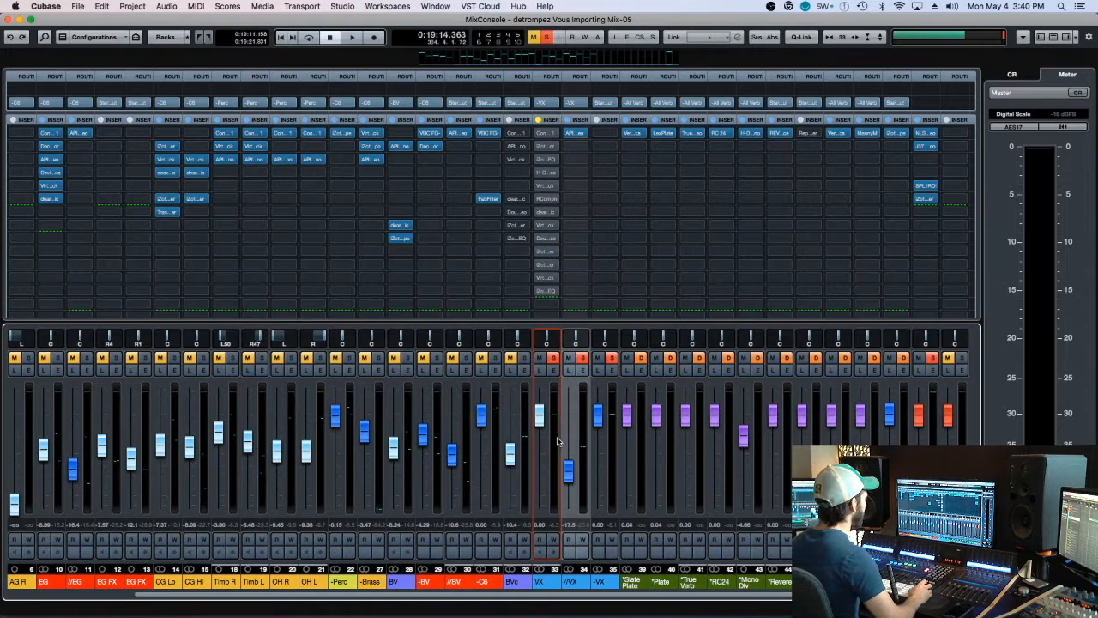
{"action": "left_click", "coordinate": [558, 453]}
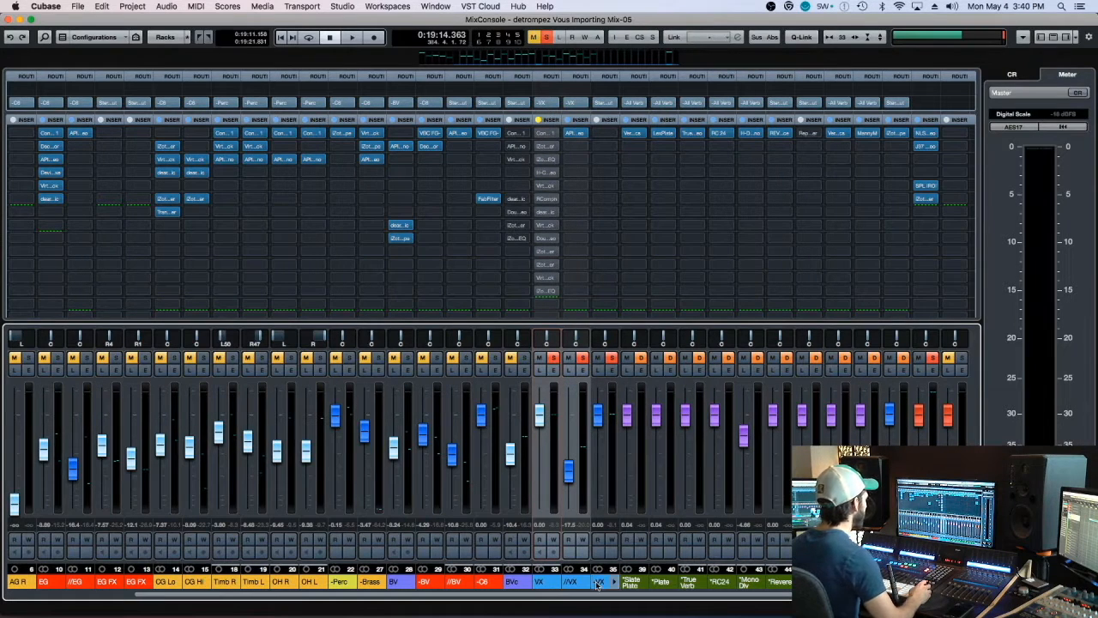
Select the -VX group track in the project window and view its channel in the MixConsole.
{"action": "key", "text": "F3"}
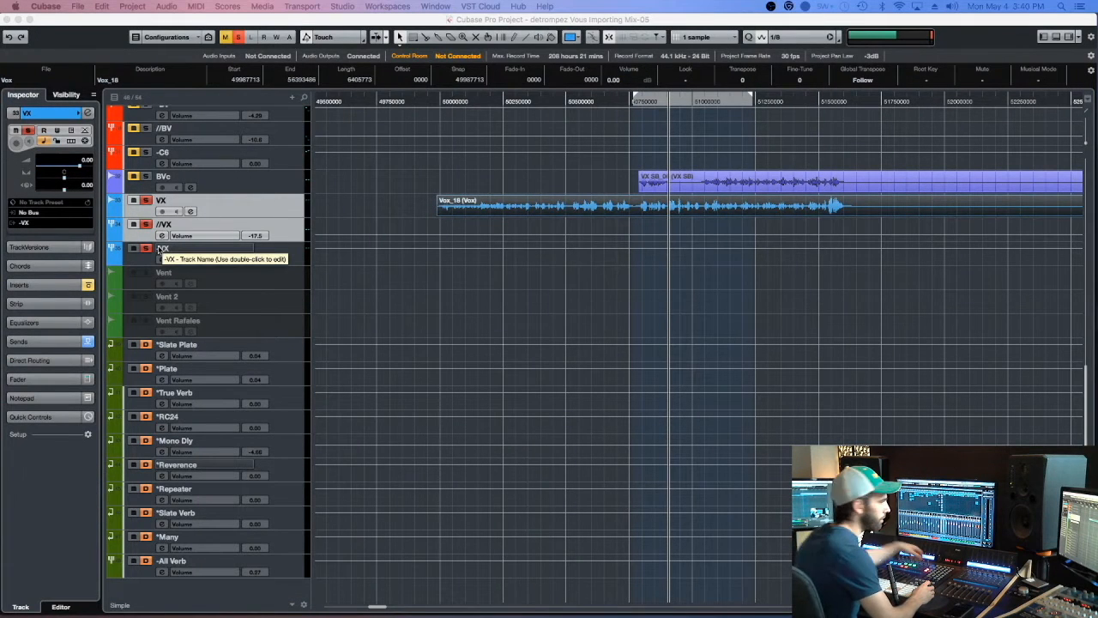
{"action": "left_click", "coordinate": [301, 260]}
{"action": "key", "text": "F3"}
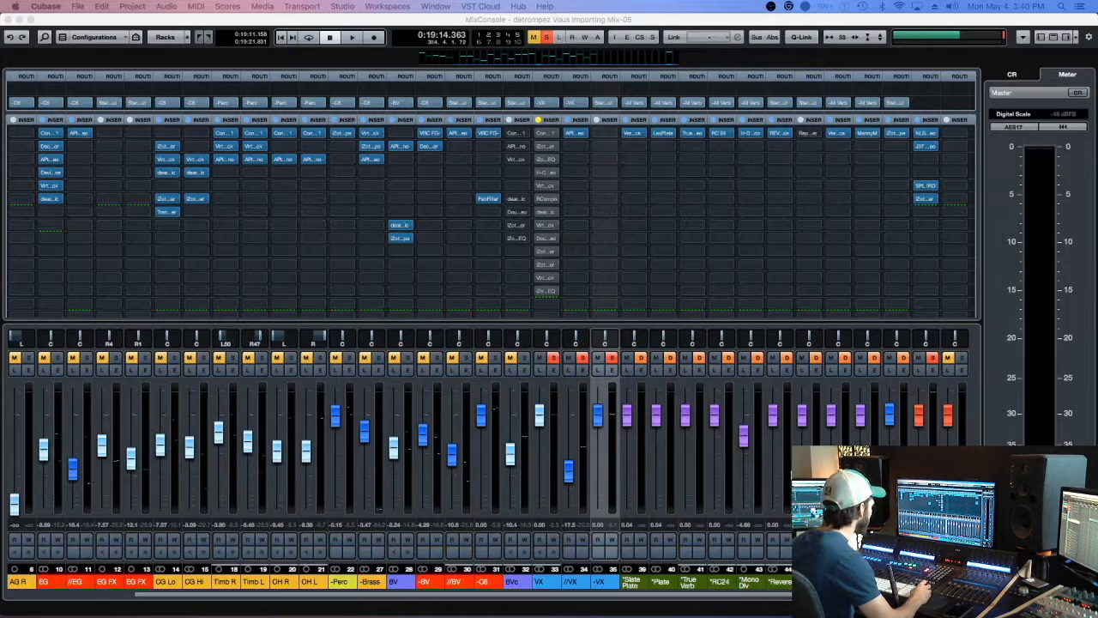
Select the VX, //VX and -VX tracks together in the project window and increase their track height.
{"action": "key", "text": "F3"}
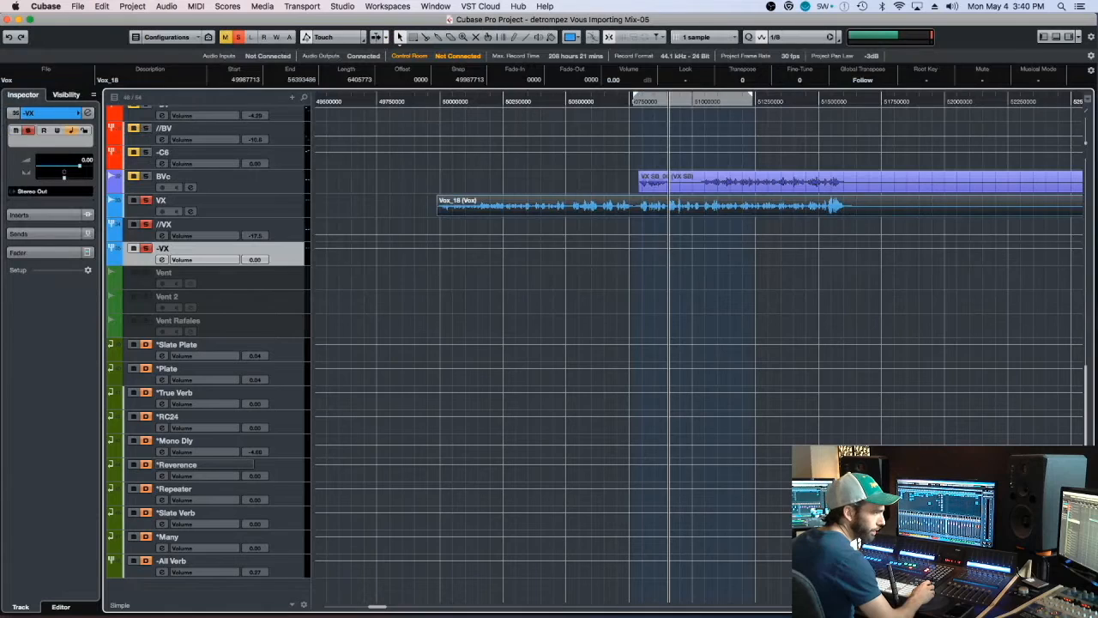
{"action": "left_click", "coordinate": [298, 217], "text": "shift"}
{"action": "key", "text": "alt+Down"}
{"action": "key", "text": "alt+Down"}
{"action": "key", "text": "alt+Down"}
{"action": "key", "text": "alt+Down"}
{"action": "key", "text": "alt+Down"}
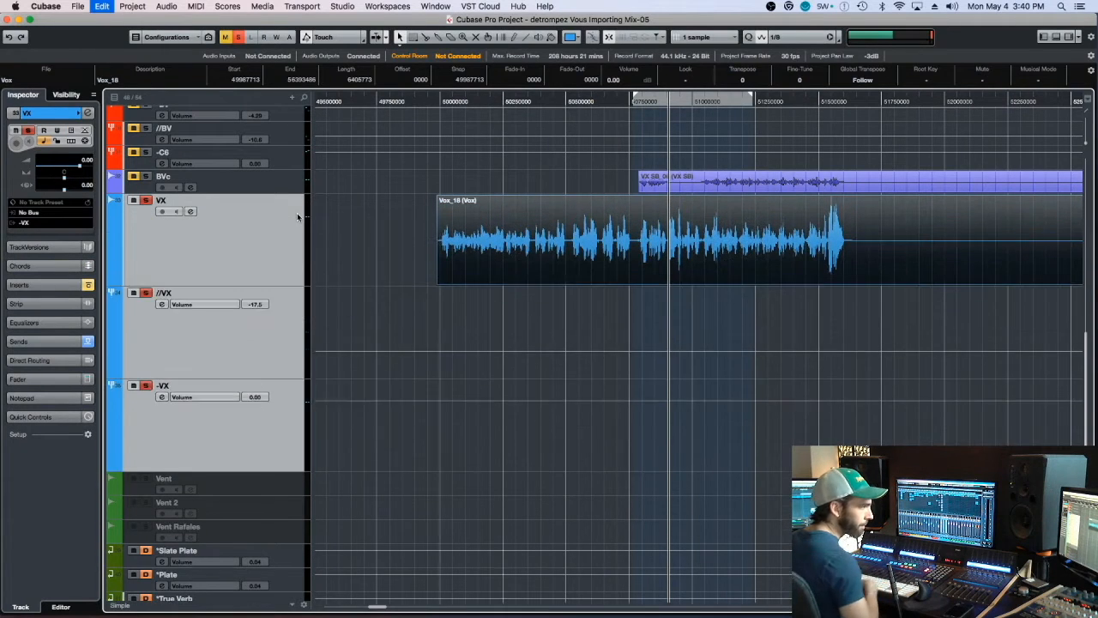
{"action": "key", "text": "alt+Down"}
Select only the VX and //VX tracks, with the full vocal clip in view.
{"action": "left_click", "coordinate": [259, 248]}
{"action": "left_click", "coordinate": [267, 353], "text": "shift"}
{"action": "scroll", "coordinate": [478, 318], "scroll_direction": "down", "scroll_amount": 5}
{"action": "scroll", "coordinate": [474, 316], "scroll_direction": "down", "scroll_amount": 2}
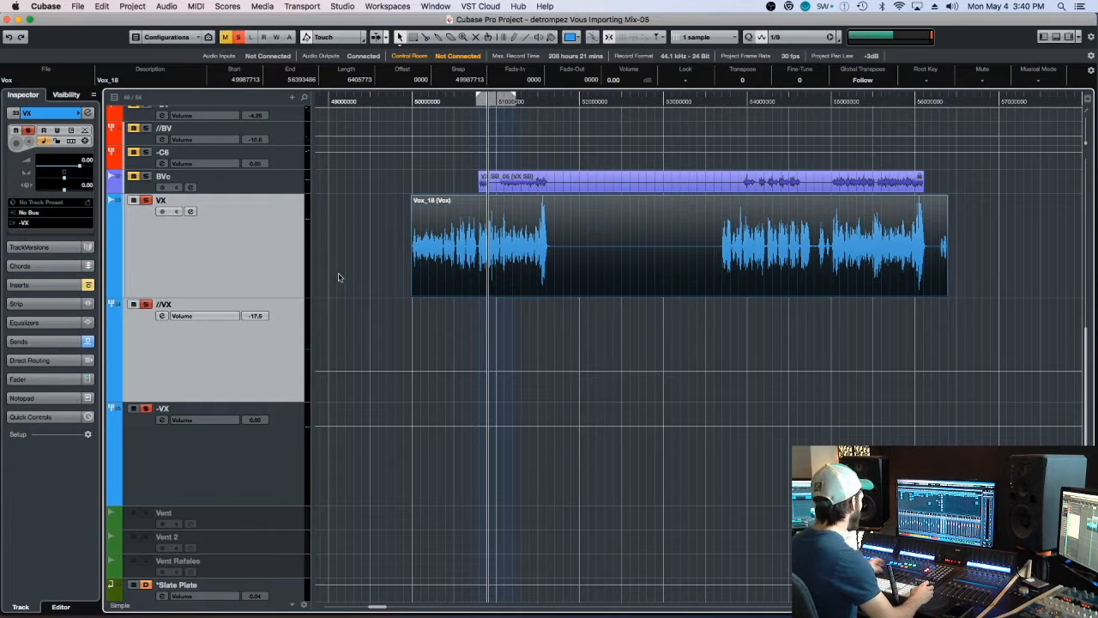
Lower the VX channel fader to about -12.2 dB in the MixConsole and start playback.
{"action": "key", "text": "F3"}
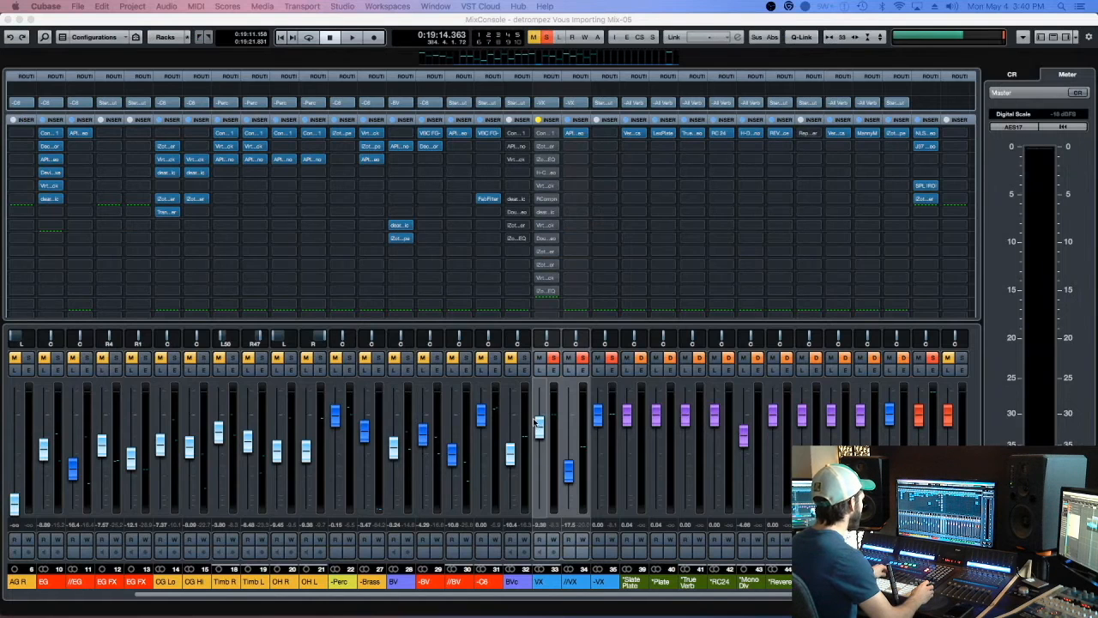
{"action": "scroll", "coordinate": [535, 424], "scroll_direction": "up", "scroll_amount": 3}
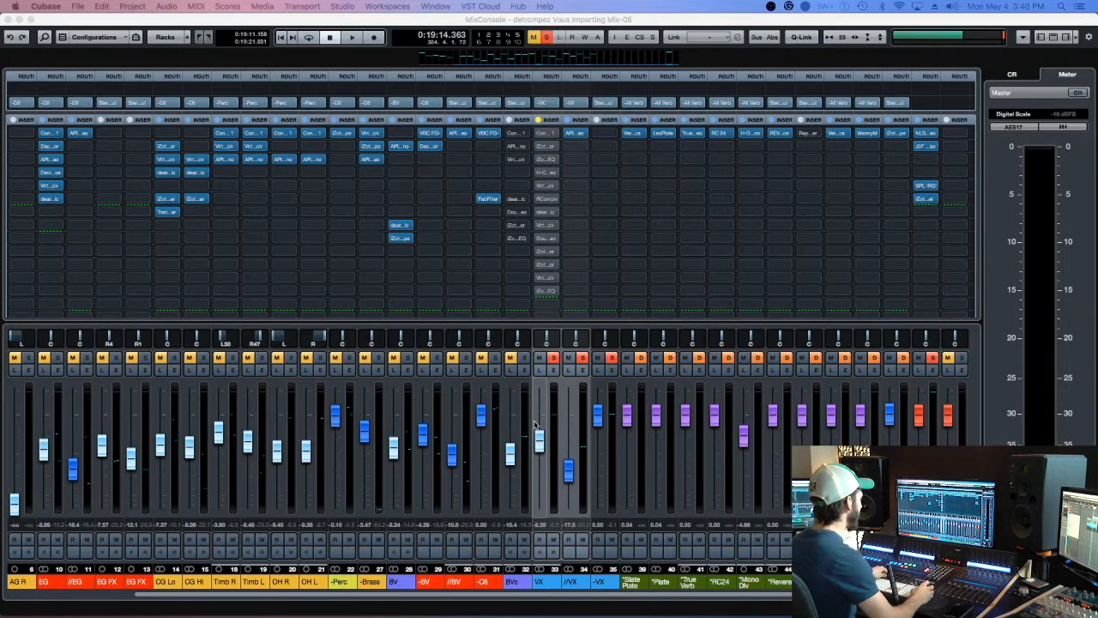
{"action": "scroll", "coordinate": [534, 423], "scroll_direction": "down", "scroll_amount": 4}
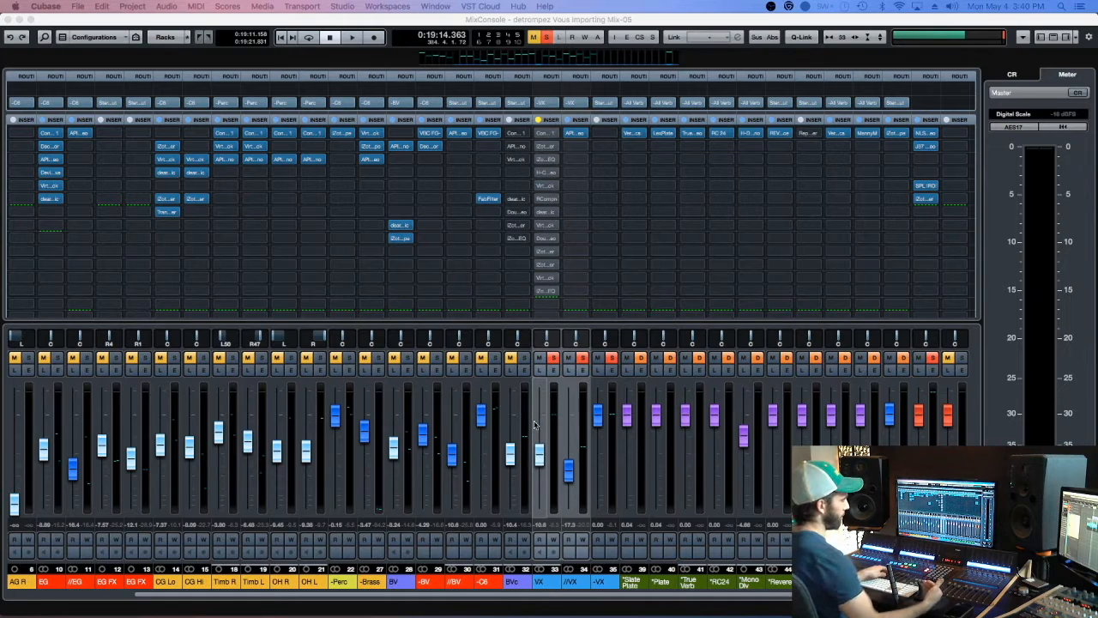
{"action": "scroll", "coordinate": [535, 425], "scroll_direction": "up", "scroll_amount": 3}
{"action": "scroll", "coordinate": [534, 424], "scroll_direction": "down", "scroll_amount": 4}
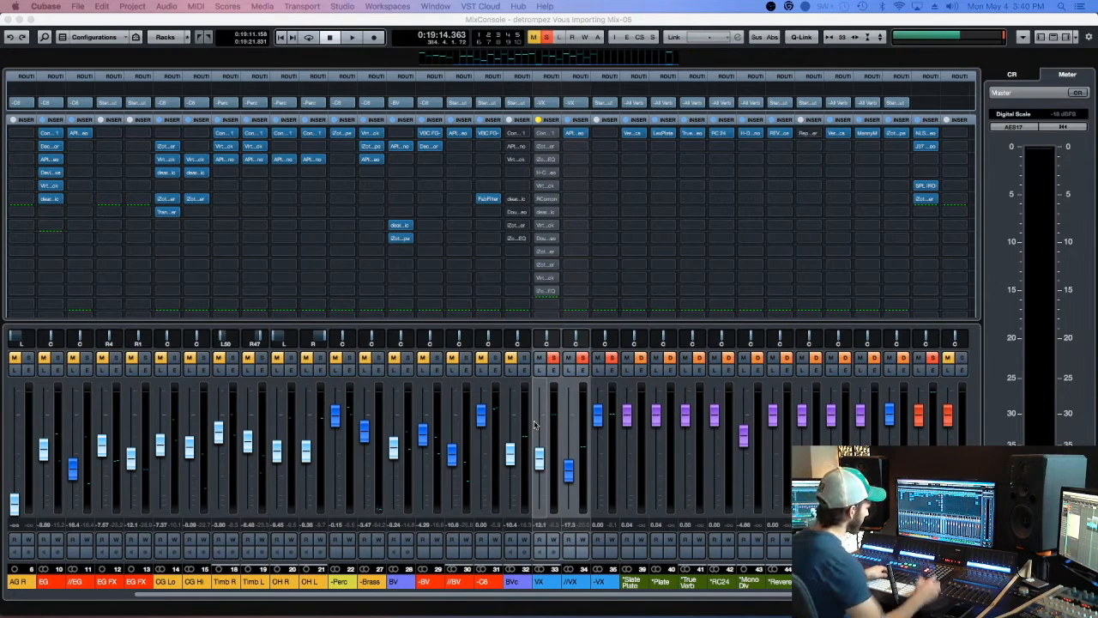
{"action": "key", "text": "space"}
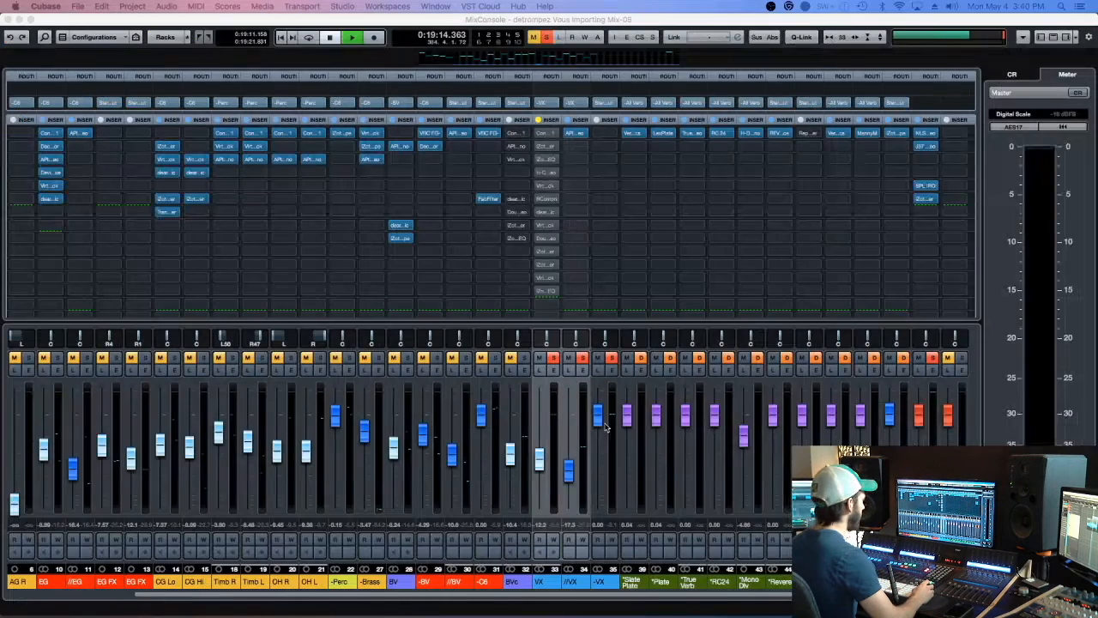
Play the //VX parallel channel on its own with the VX fader fully down, and open its API-2500 compressor.
{"action": "key", "text": "space"}
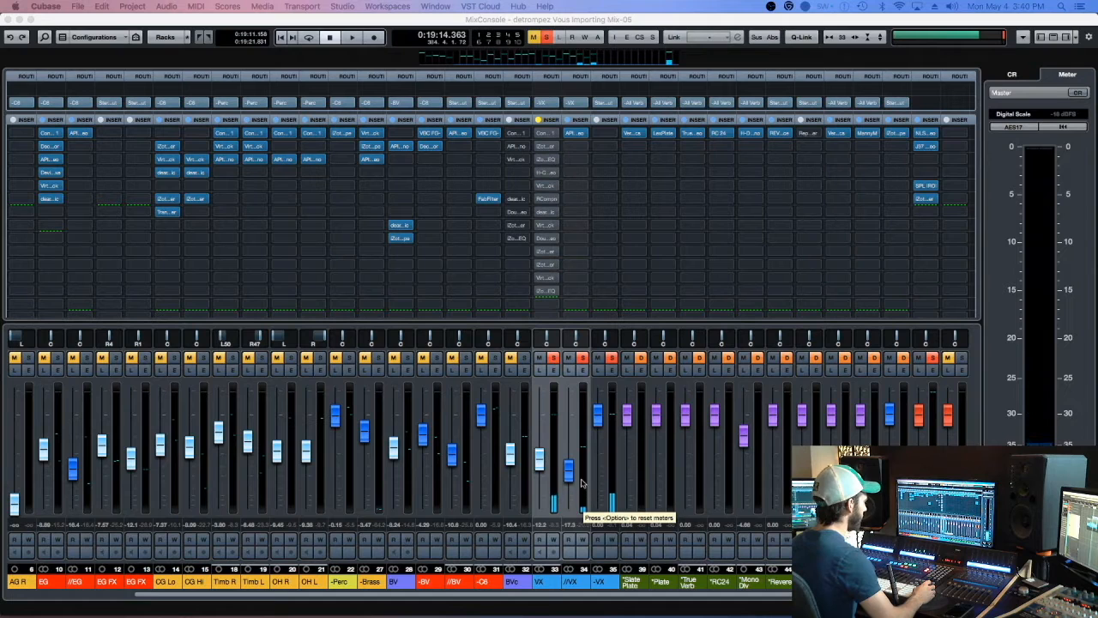
{"action": "key", "text": "space"}
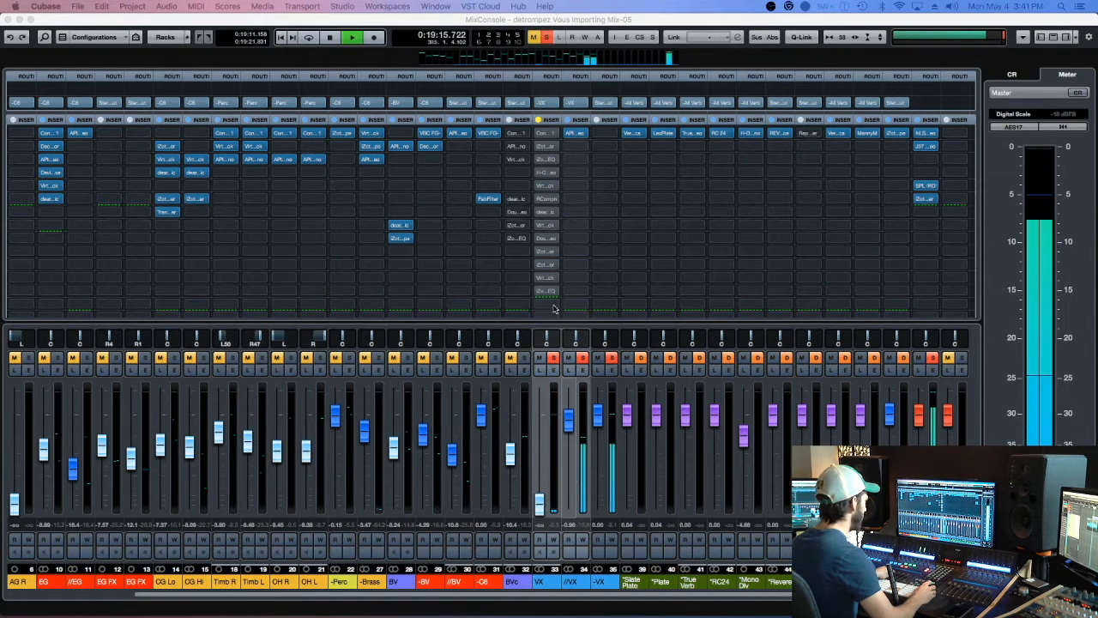
{"action": "left_click", "coordinate": [576, 134]}
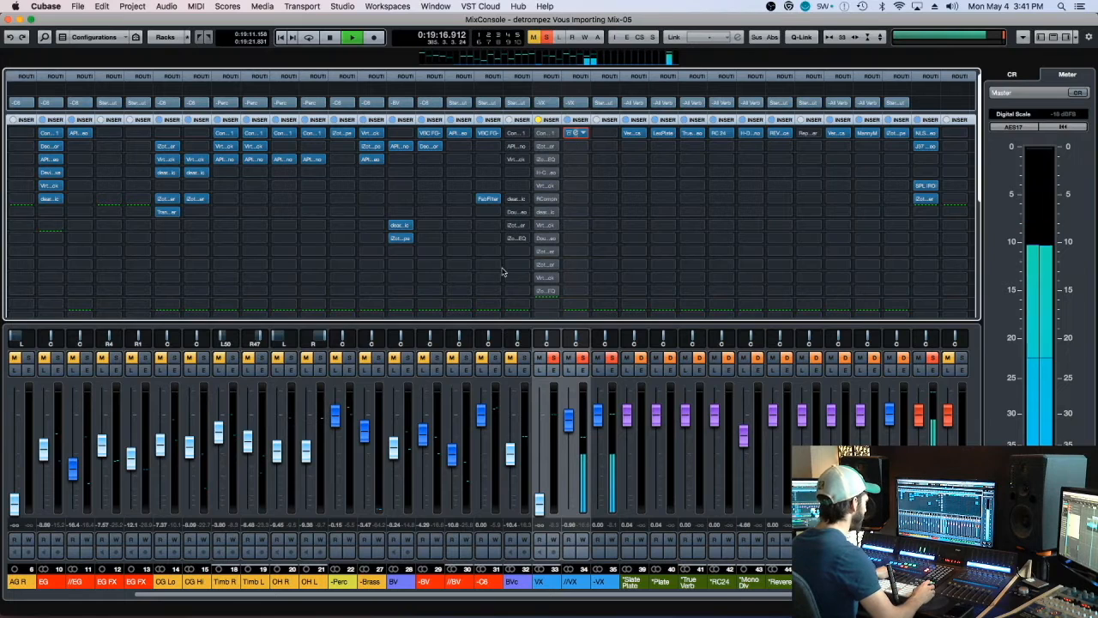
{"action": "key", "text": "space"}
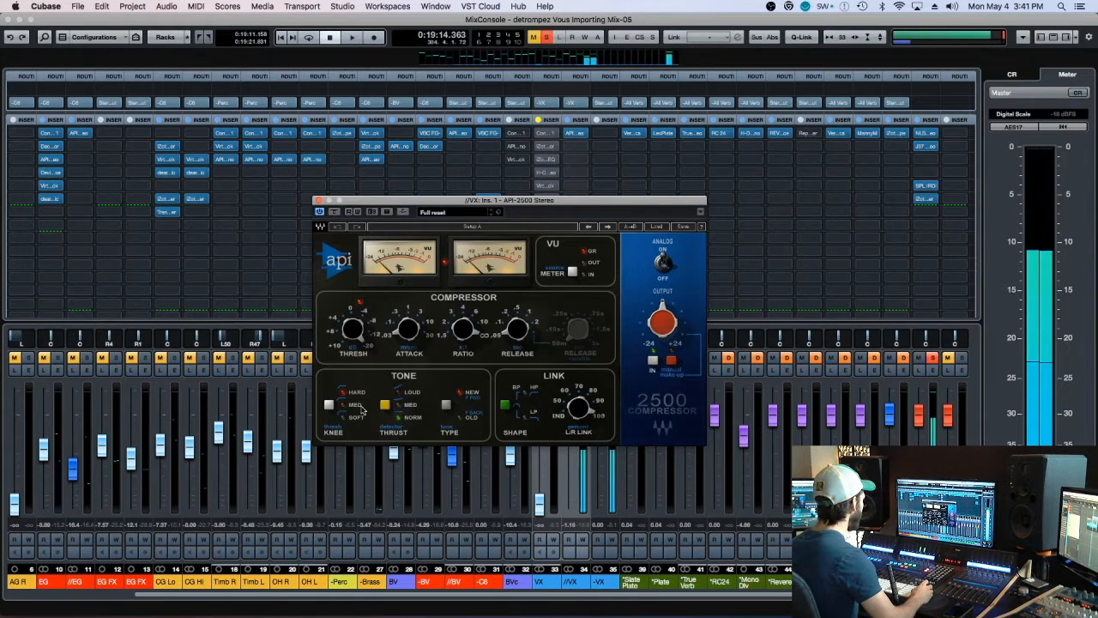
Set the knee of the //VX channel's API-2500 compressor to Soft and close the plug-in.
{"action": "left_click", "coordinate": [330, 404]}
{"action": "left_click", "coordinate": [329, 405]}
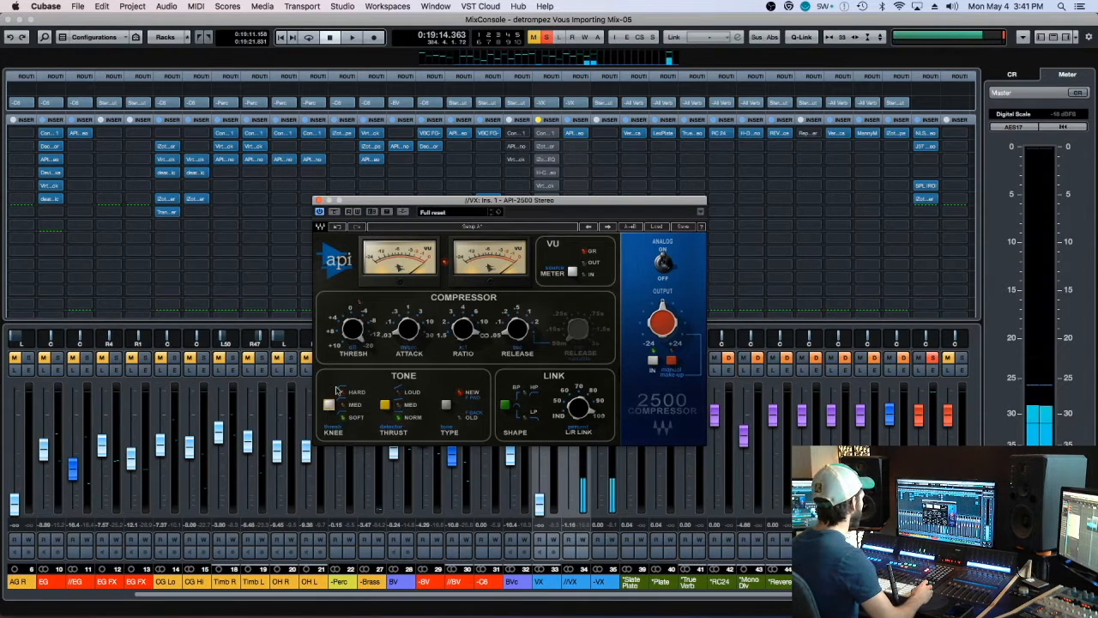
{"action": "key", "text": "super+w"}
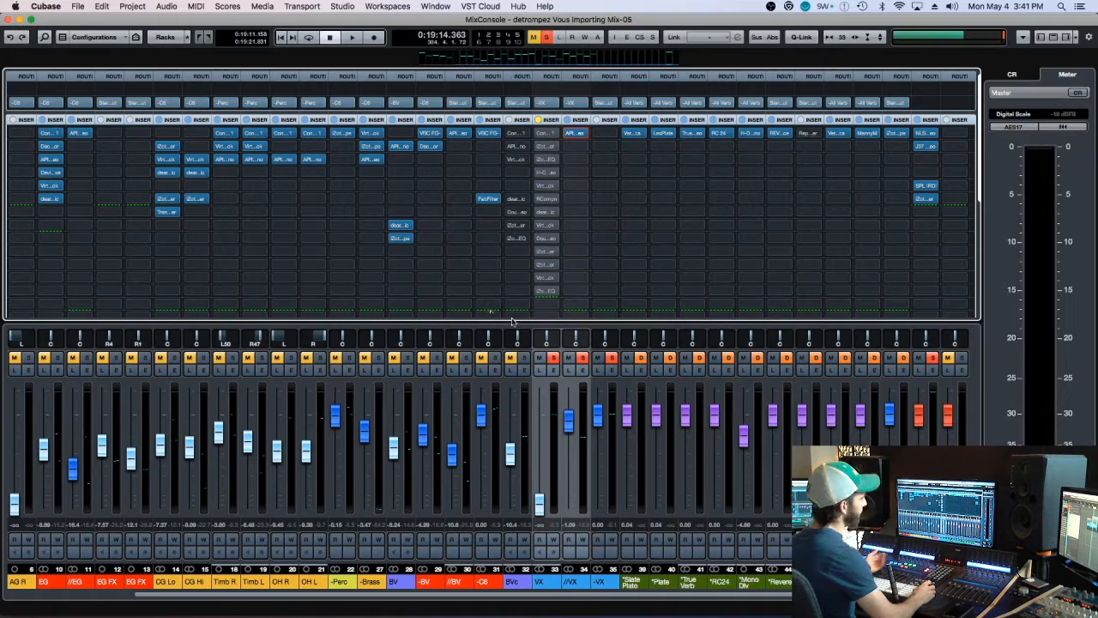
Reset the VX fader to 0 dB and activate the dearVR music plug-in in VX insert slot 7.
{"action": "left_click", "coordinate": [605, 446]}
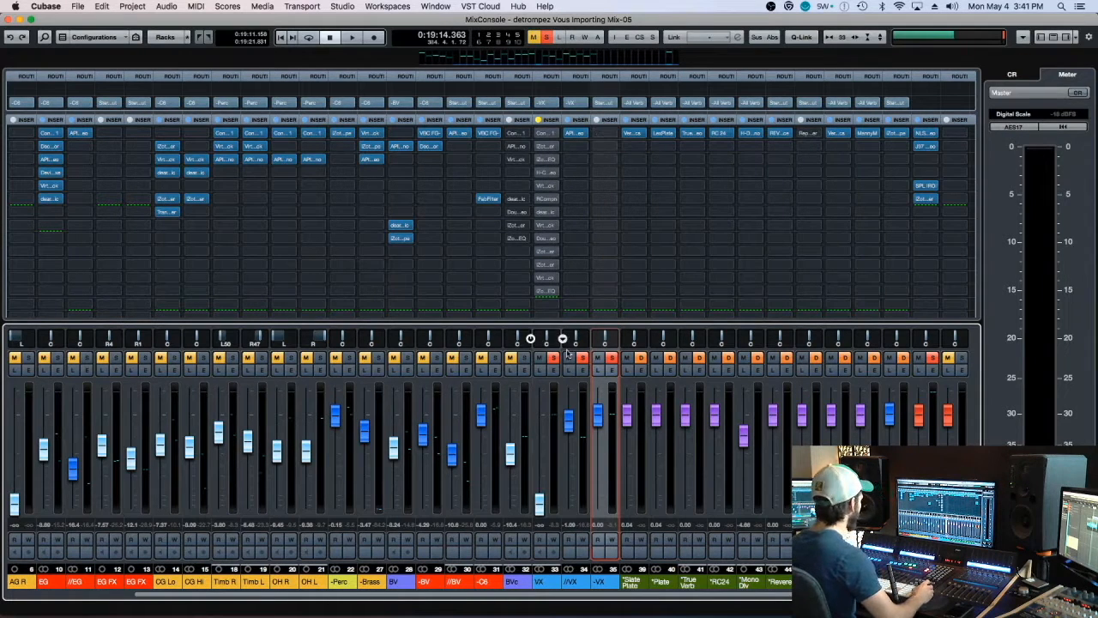
{"action": "left_click", "coordinate": [539, 506], "text": "super"}
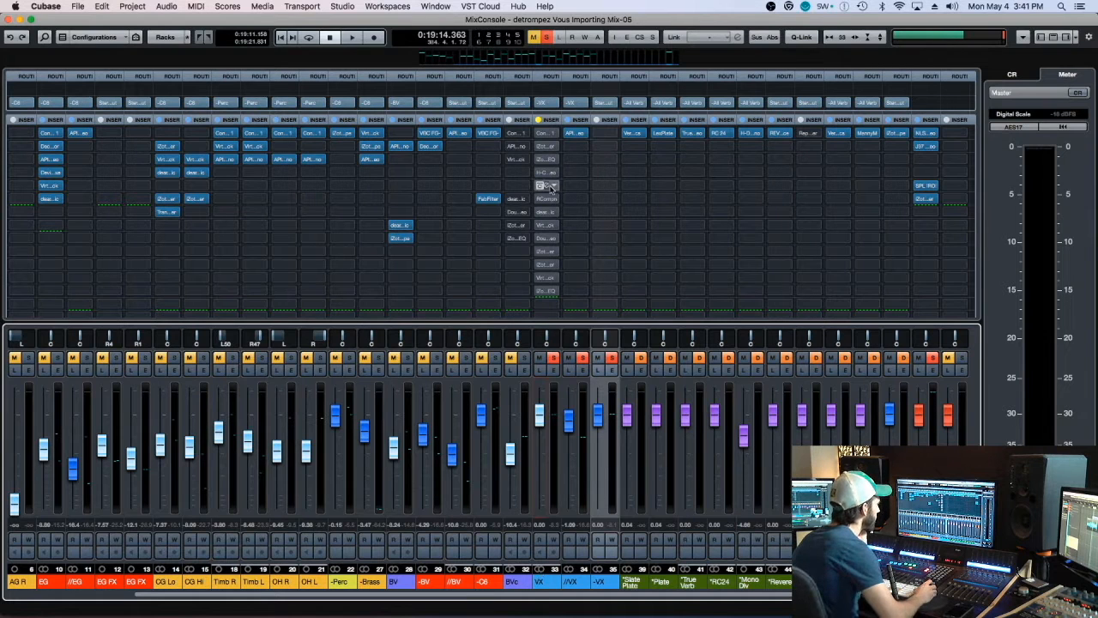
{"action": "left_click", "coordinate": [541, 211]}
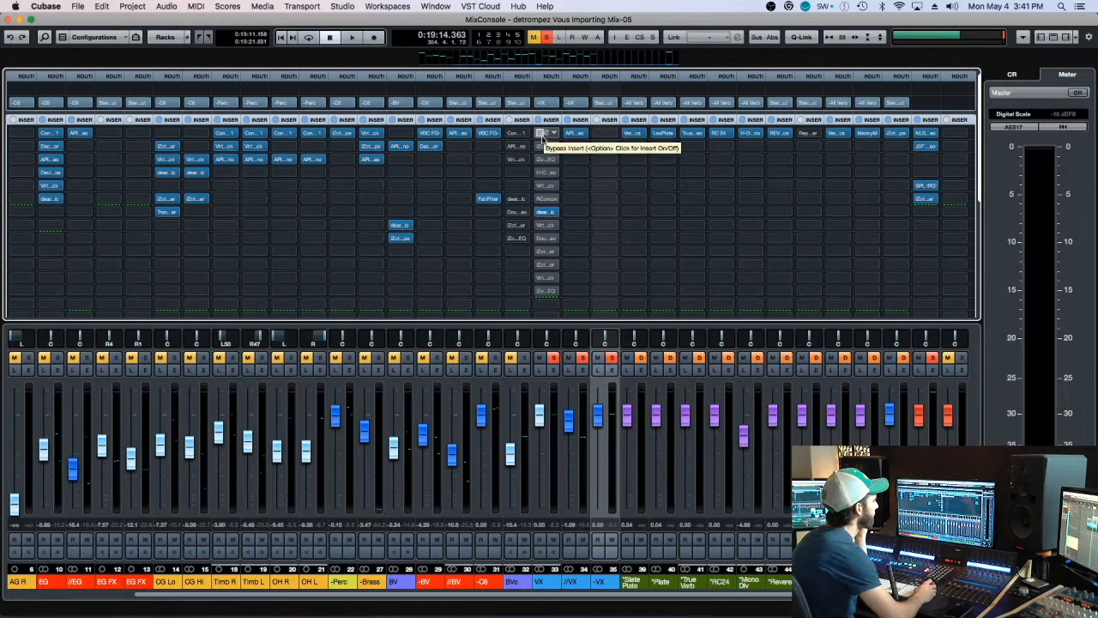
{"action": "left_click_drag", "start_coordinate": [549, 147], "coordinate": [556, 294]}
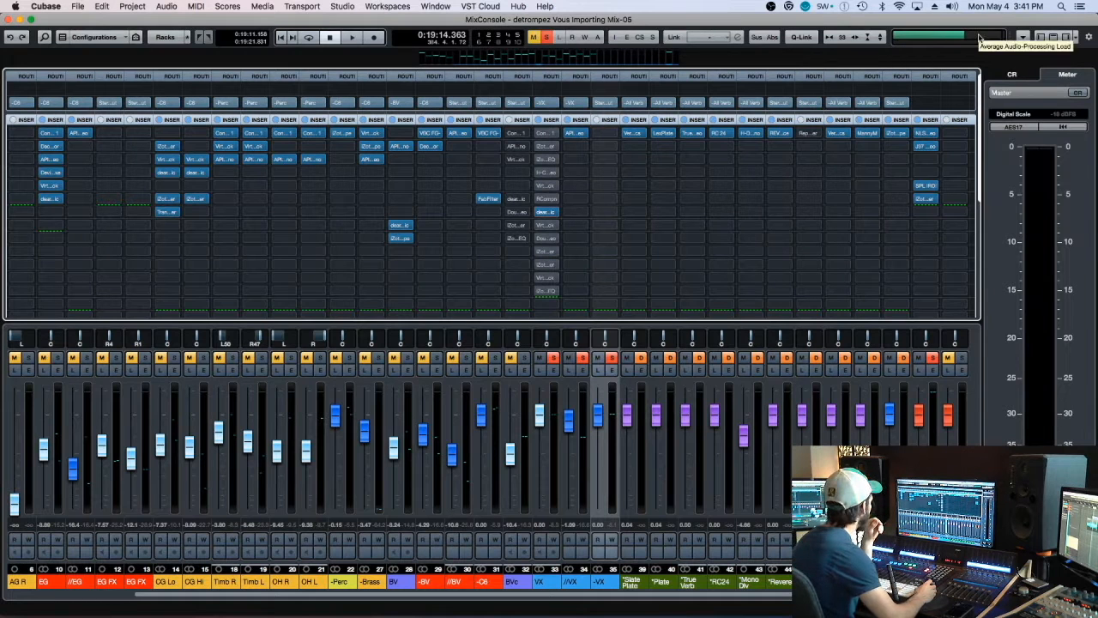
{"action": "left_click_drag", "start_coordinate": [325, 597], "coordinate": [189, 583]}
{"action": "left_click_drag", "start_coordinate": [255, 599], "coordinate": [342, 608]}
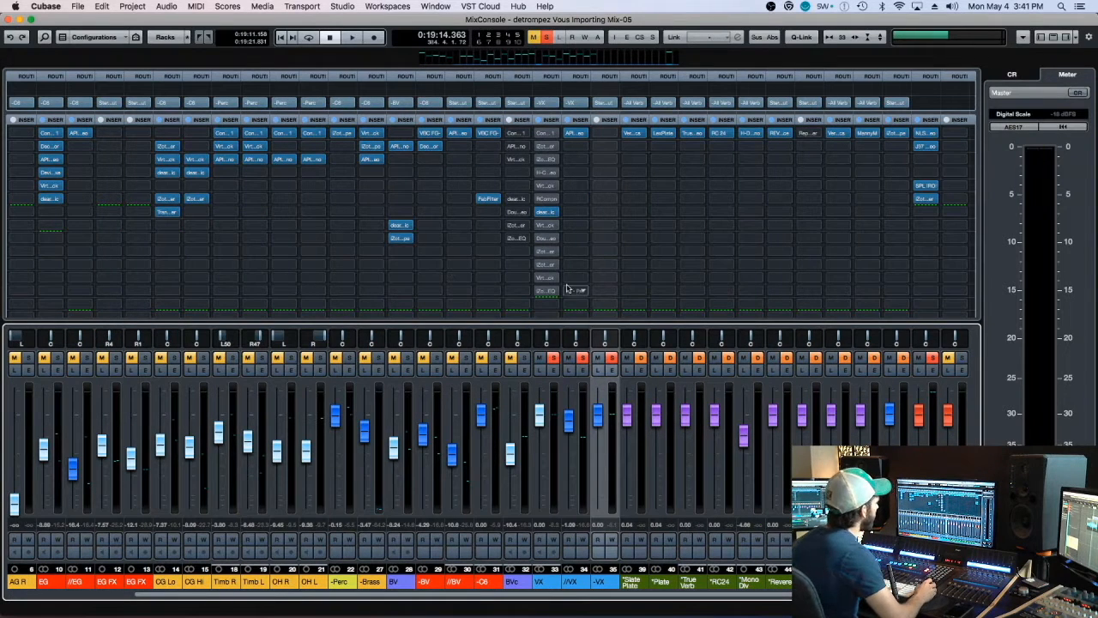
Lower the //VX fader to about -3.15 dB and open the effect list for an empty -VX insert slot, choosing nothing.
{"action": "left_click_drag", "start_coordinate": [568, 420], "coordinate": [566, 429]}
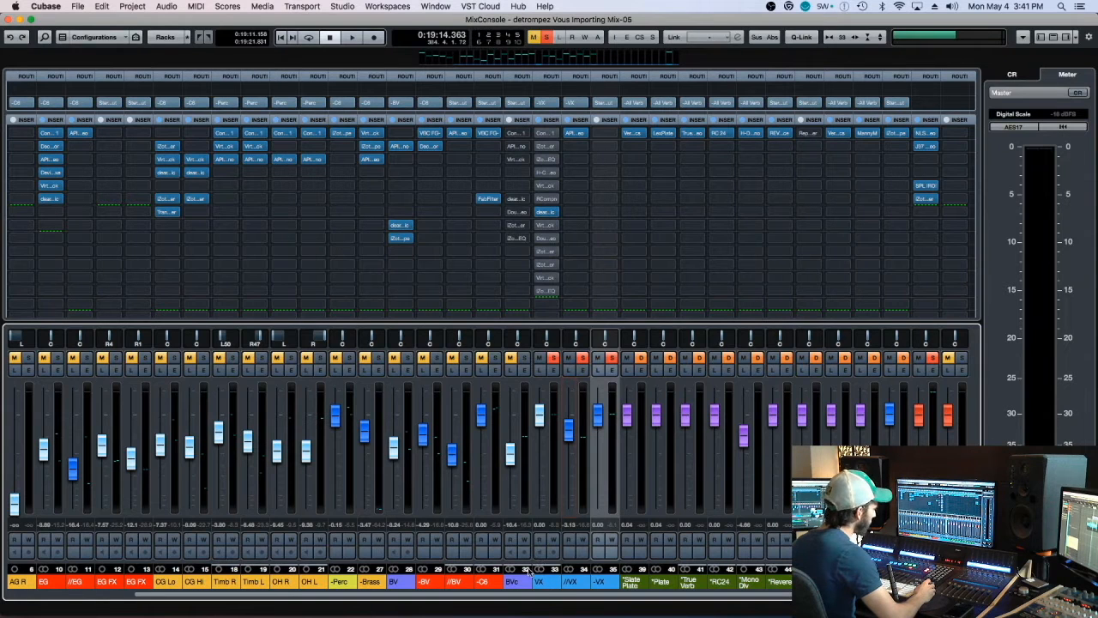
{"action": "left_click", "coordinate": [594, 204]}
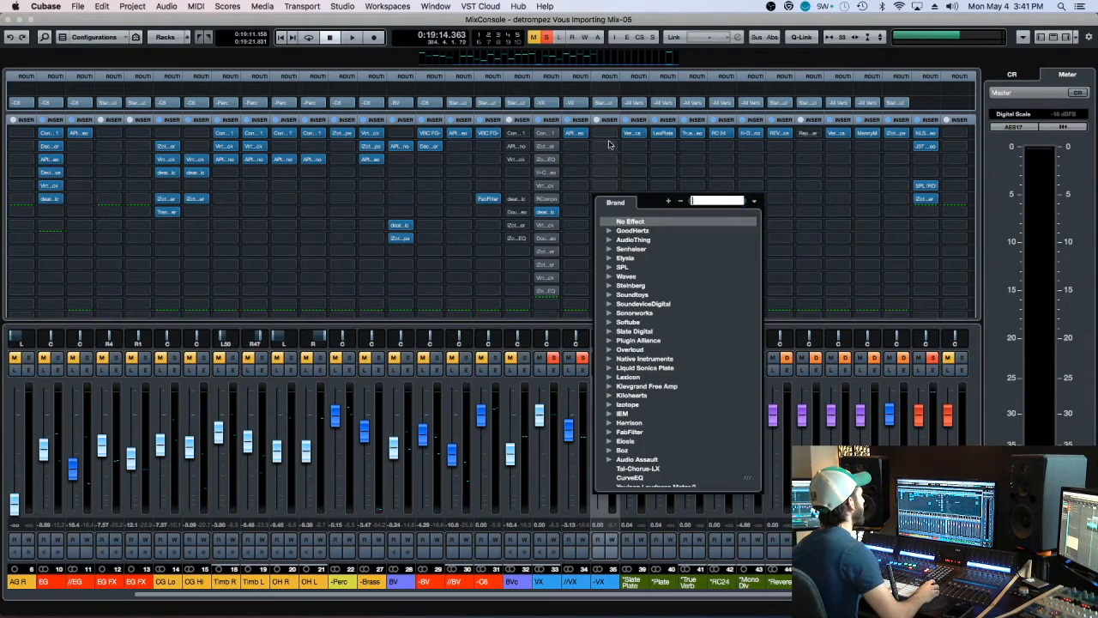
{"action": "left_click", "coordinate": [694, 188]}
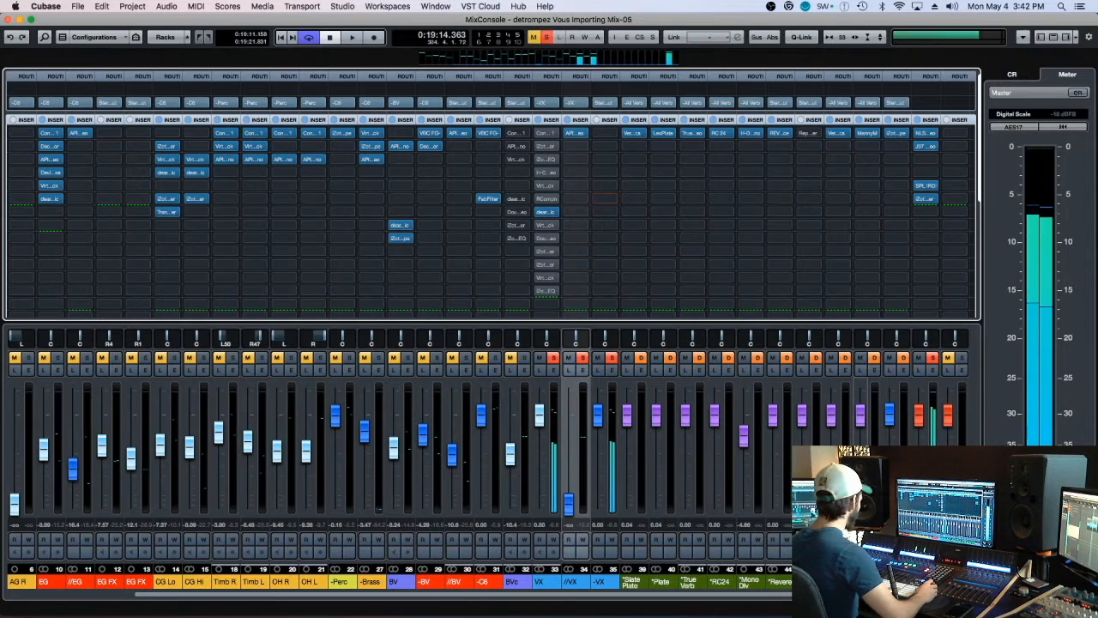
Compare the looped vocal in the full mix and soloed, with VX at about -2.15 dB and //VX at about -10.7 dB.
{"action": "key", "text": "space"}
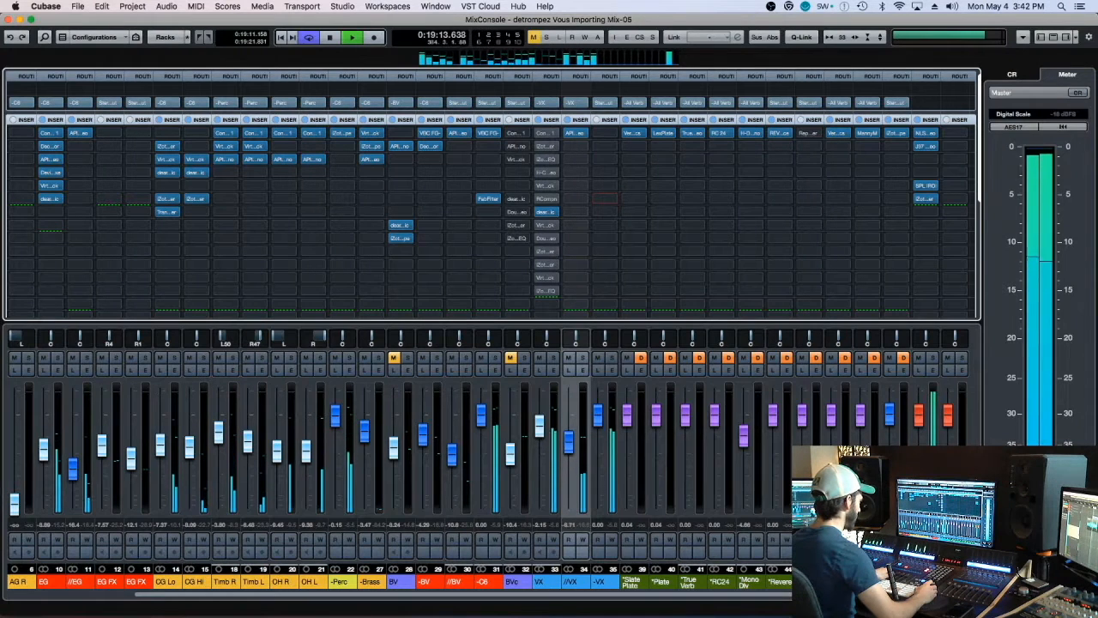
{"action": "key", "text": "s"}
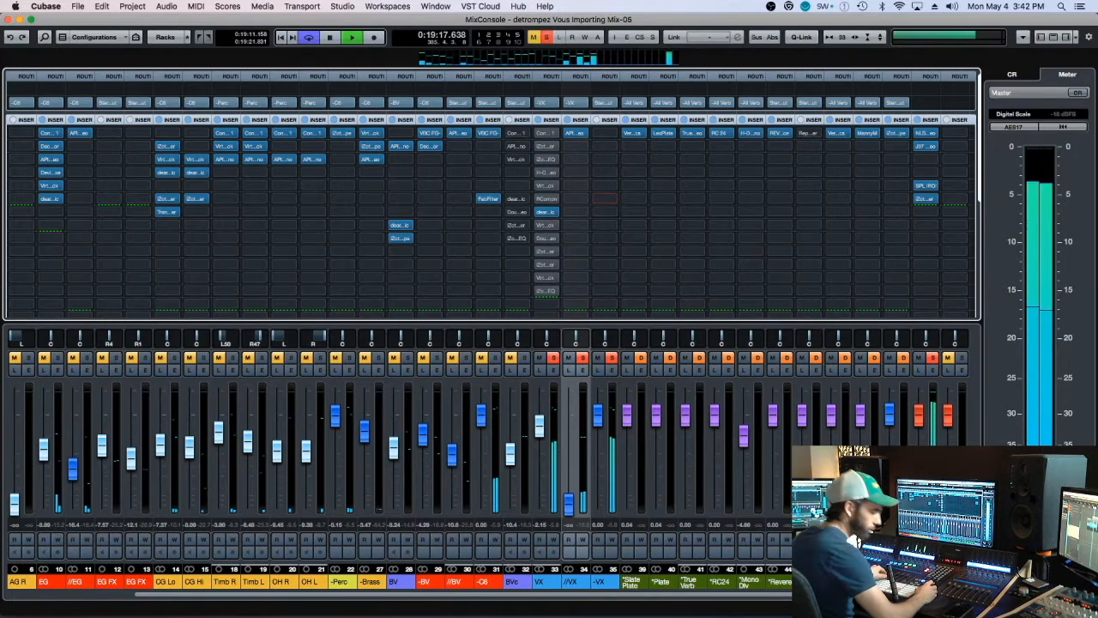
{"action": "key", "text": "space"}
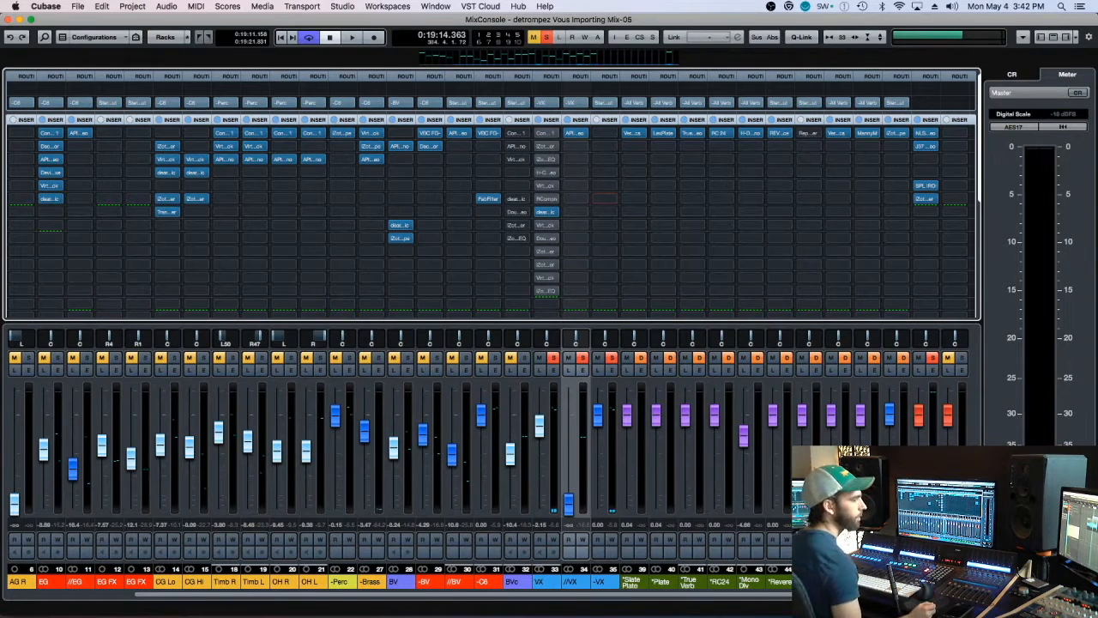
{"action": "key", "text": "space"}
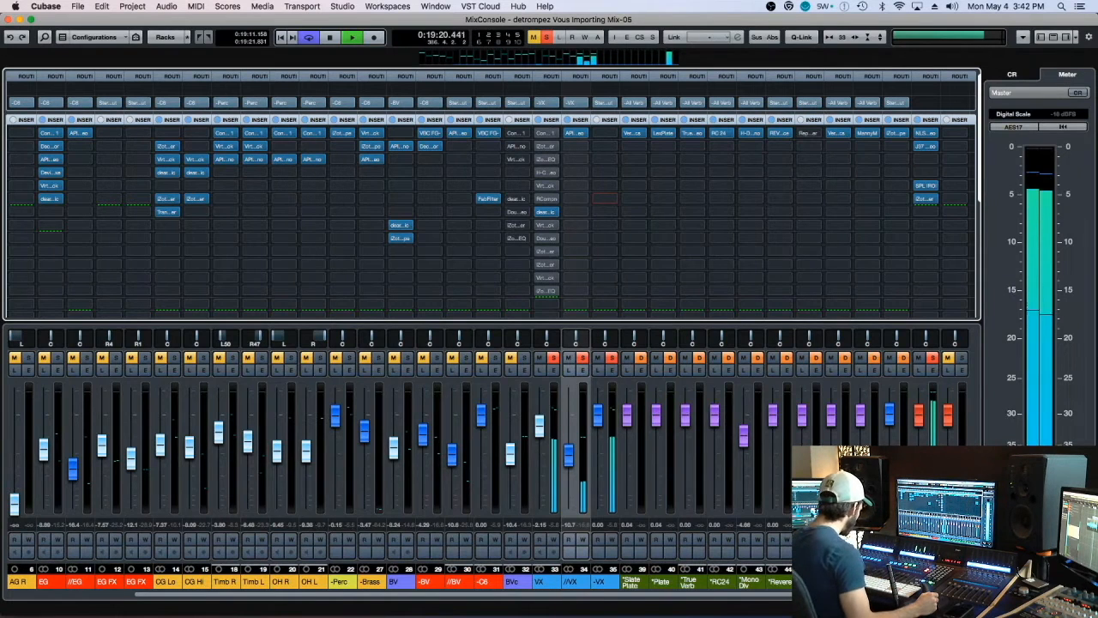
{"action": "key", "text": "space"}
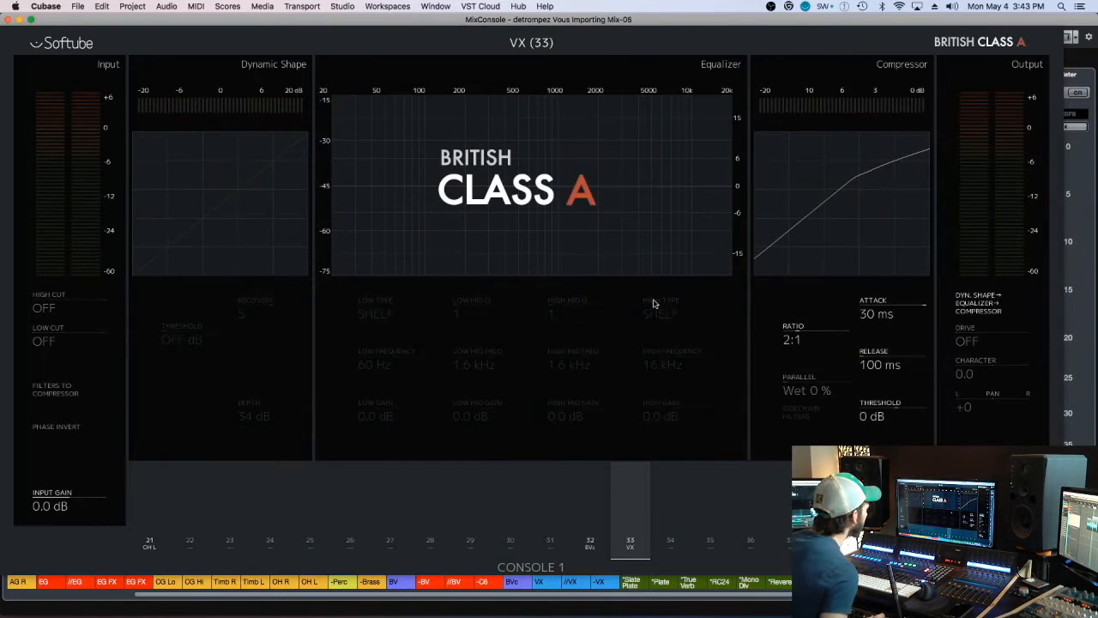
Review the VX channel's British Class A settings in Console 1 and play the looped vocal.
{"action": "key", "text": "space"}
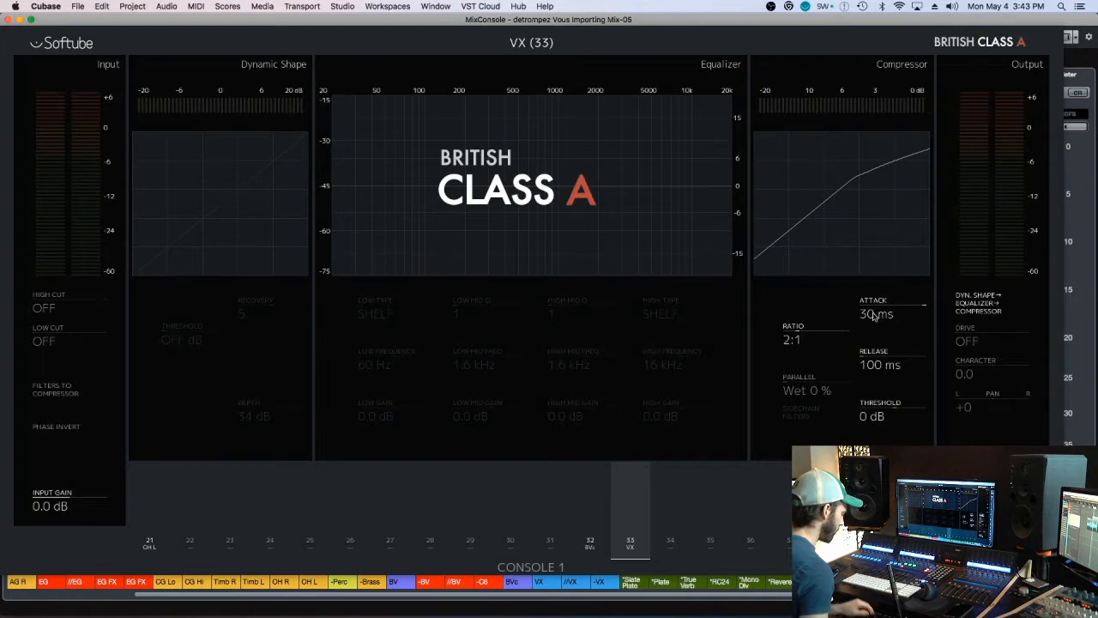
{"action": "key", "text": "space"}
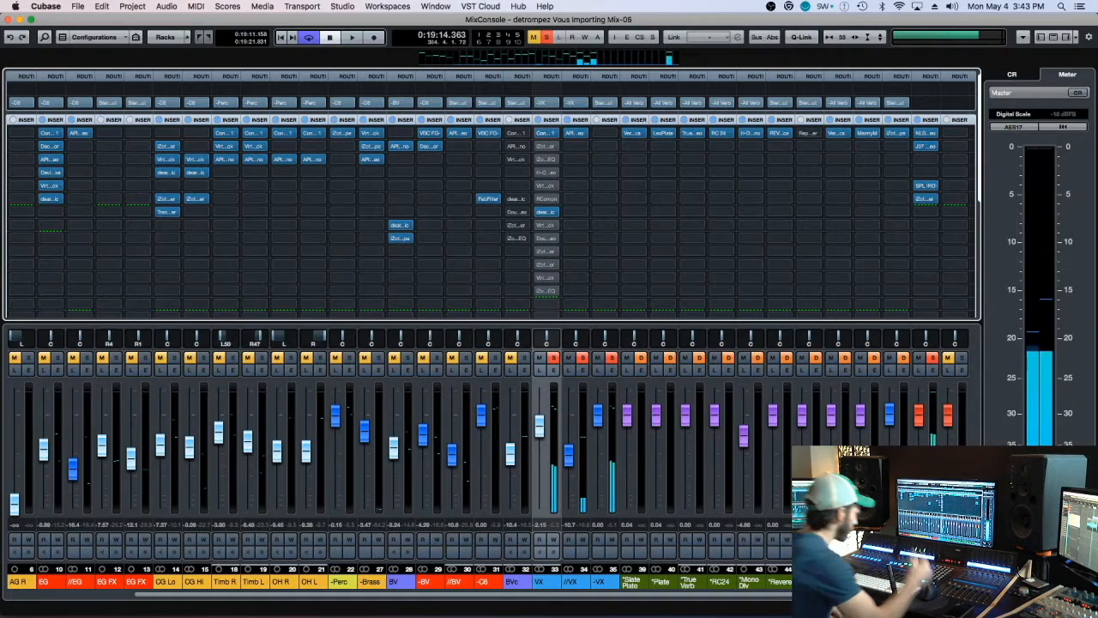
{"action": "key", "text": "space"}
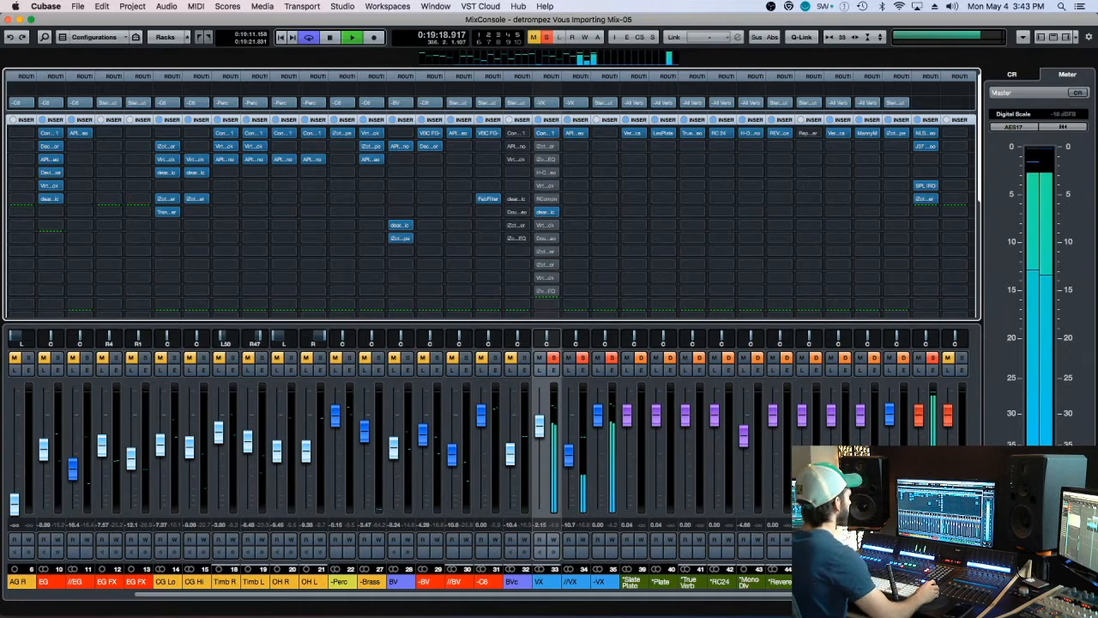
Activate the Ozone 7 Dynamic EQ in VX insert slot 3 and play the loop to watch its bands react.
{"action": "key", "text": "space"}
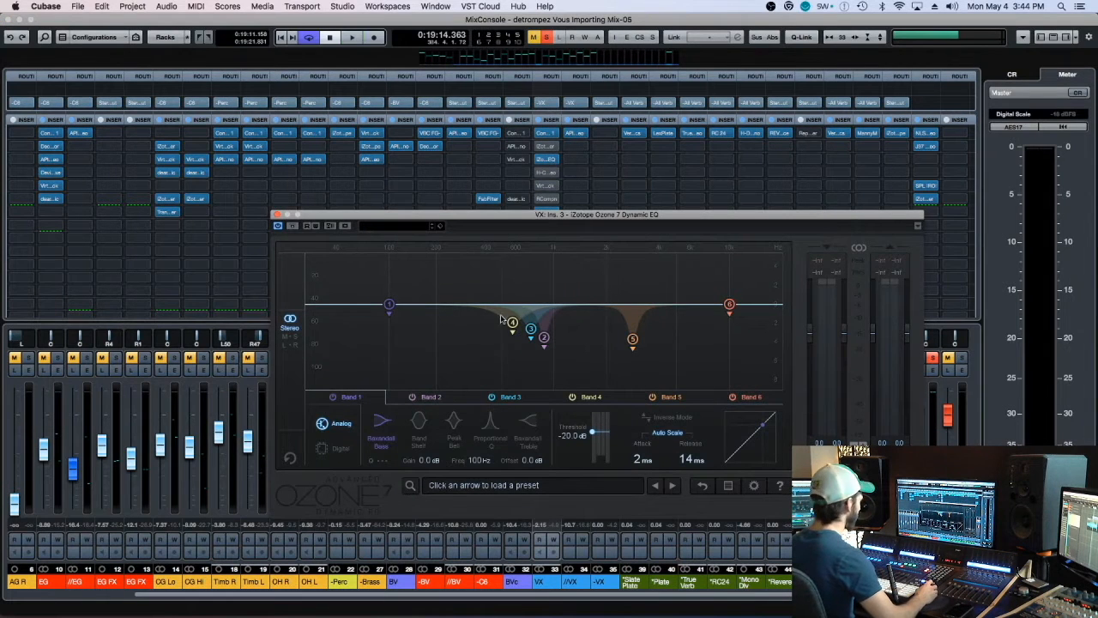
{"action": "key", "text": "space"}
{"action": "mouse_move", "coordinate": [505, 260]}
{"action": "left_mouse_down"}
{"action": "mouse_move", "coordinate": [564, 265]}
{"action": "mouse_move", "coordinate": [504, 262]}
{"action": "mouse_move", "coordinate": [528, 264]}
{"action": "mouse_move", "coordinate": [532, 279]}
{"action": "left_mouse_up"}
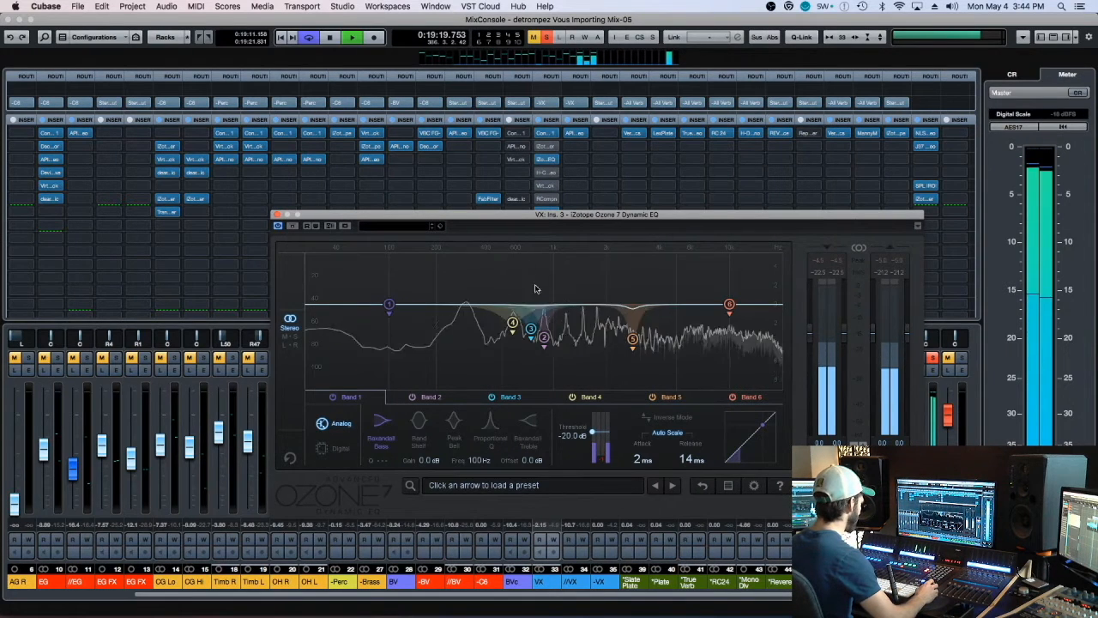
{"action": "key", "text": "space"}
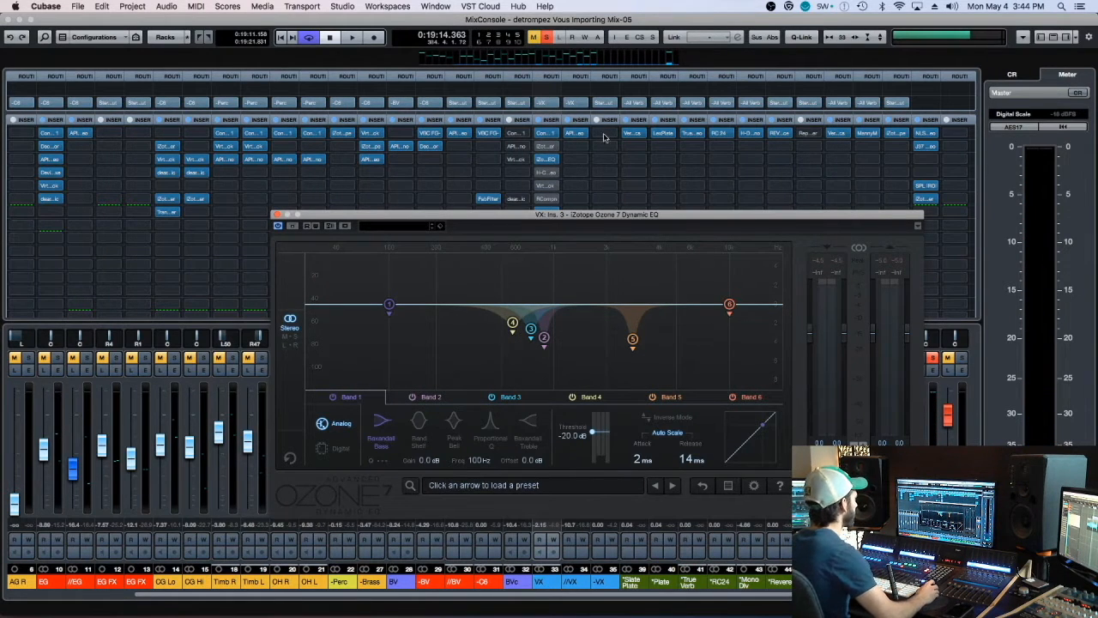
In VX's Ozone 7 Equalizer (insert 2), set band 3 to 852 Hz at -2.2 dB and the band 1 highpass to 53.3 Hz.
{"action": "left_click", "coordinate": [545, 146]}
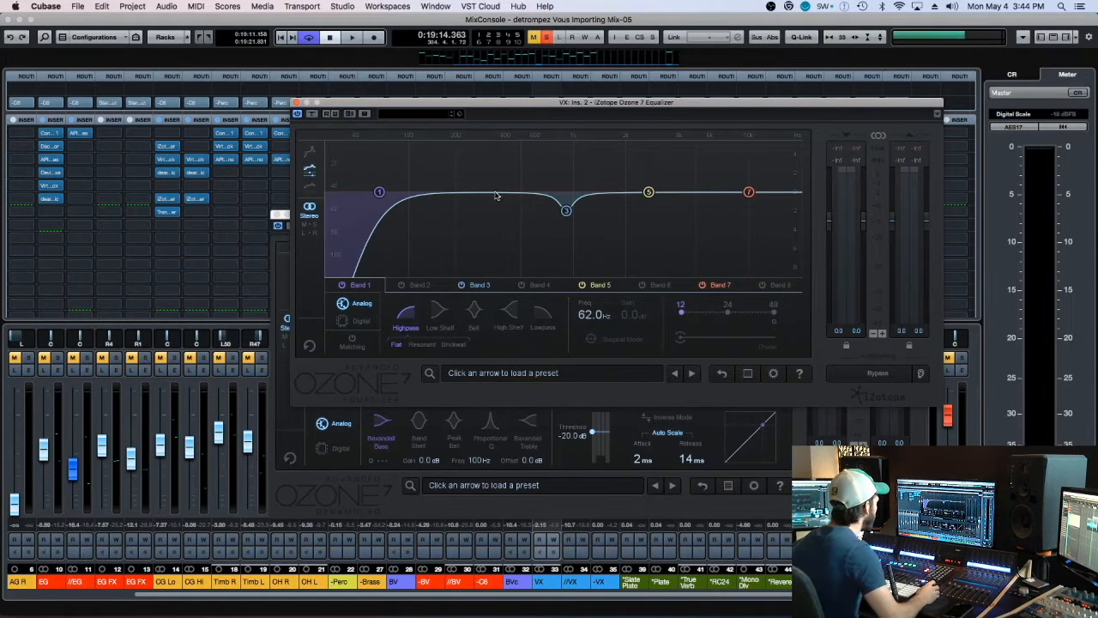
{"action": "left_click_drag", "start_coordinate": [496, 110], "coordinate": [479, 273]}
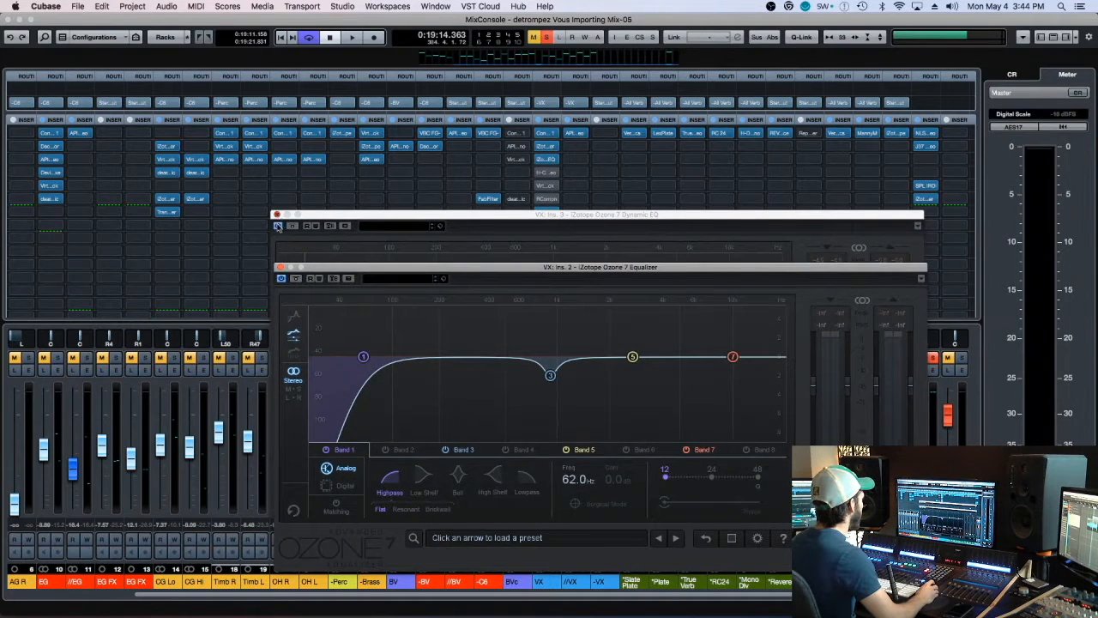
{"action": "key", "text": "space"}
{"action": "left_click_drag", "start_coordinate": [545, 317], "coordinate": [543, 378]}
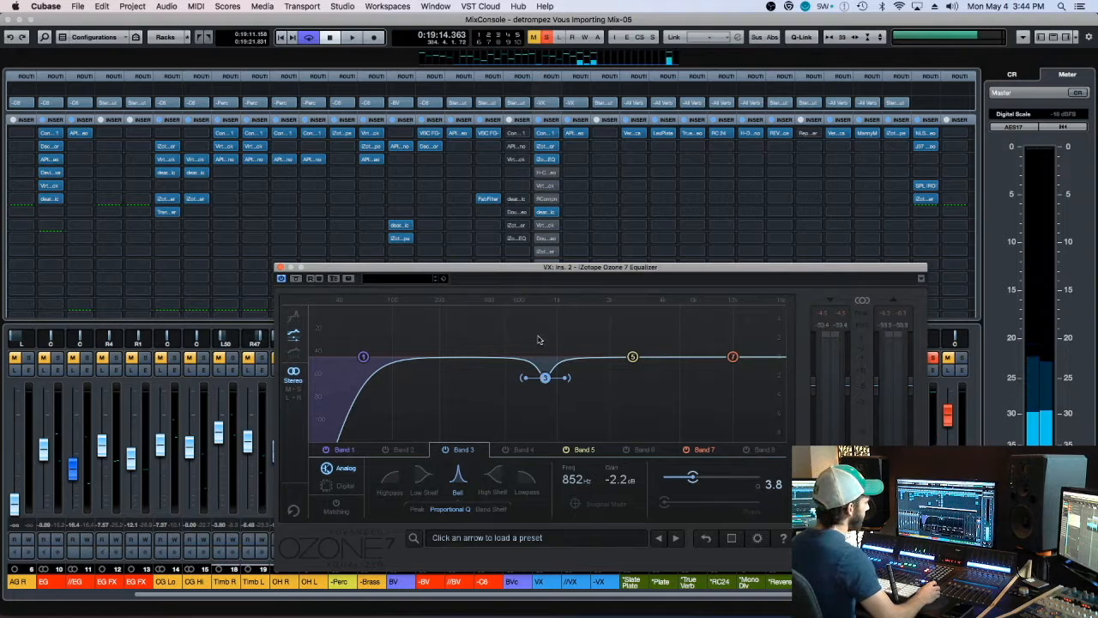
{"action": "left_click_drag", "start_coordinate": [363, 356], "coordinate": [354, 356]}
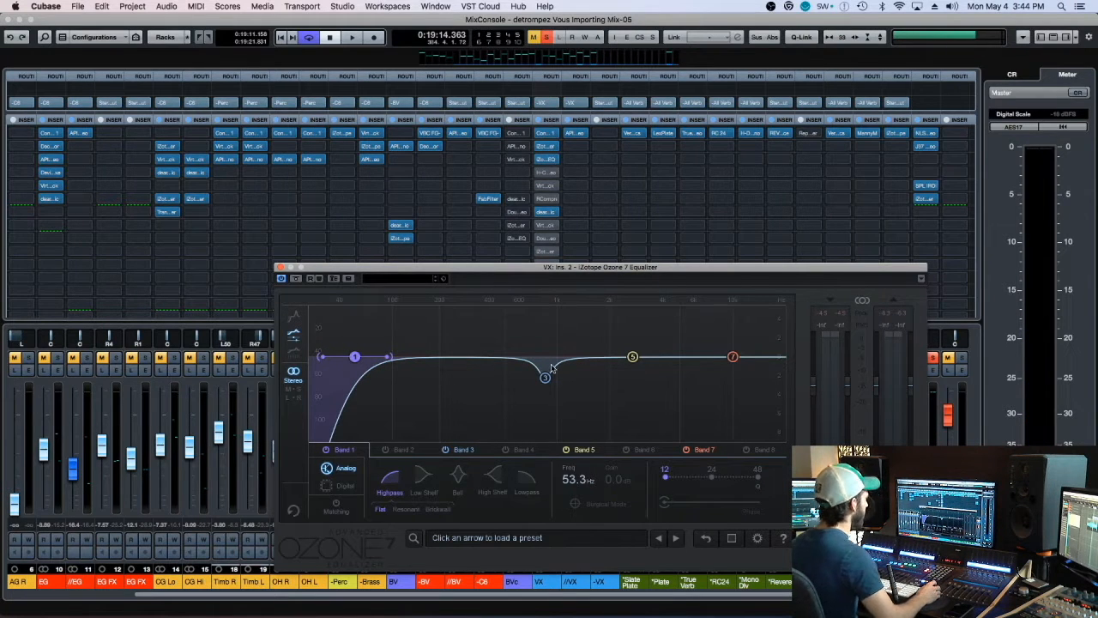
Show VX's Ozone 7 Dynamic EQ again, close the plug-in and save the project.
{"action": "left_click", "coordinate": [541, 162]}
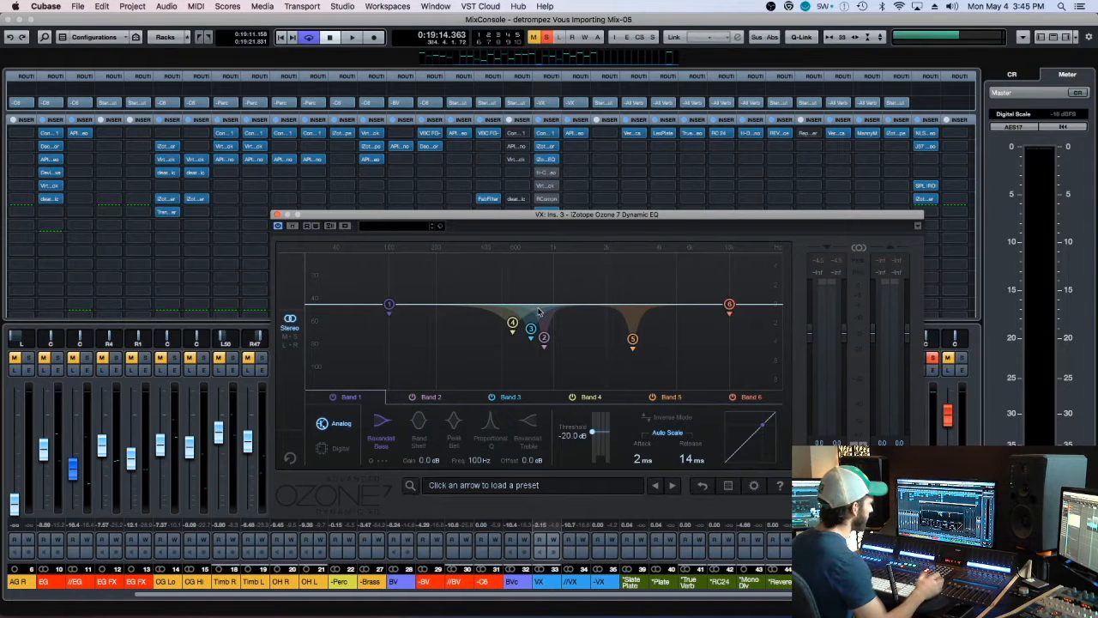
{"action": "key", "text": "super+w"}
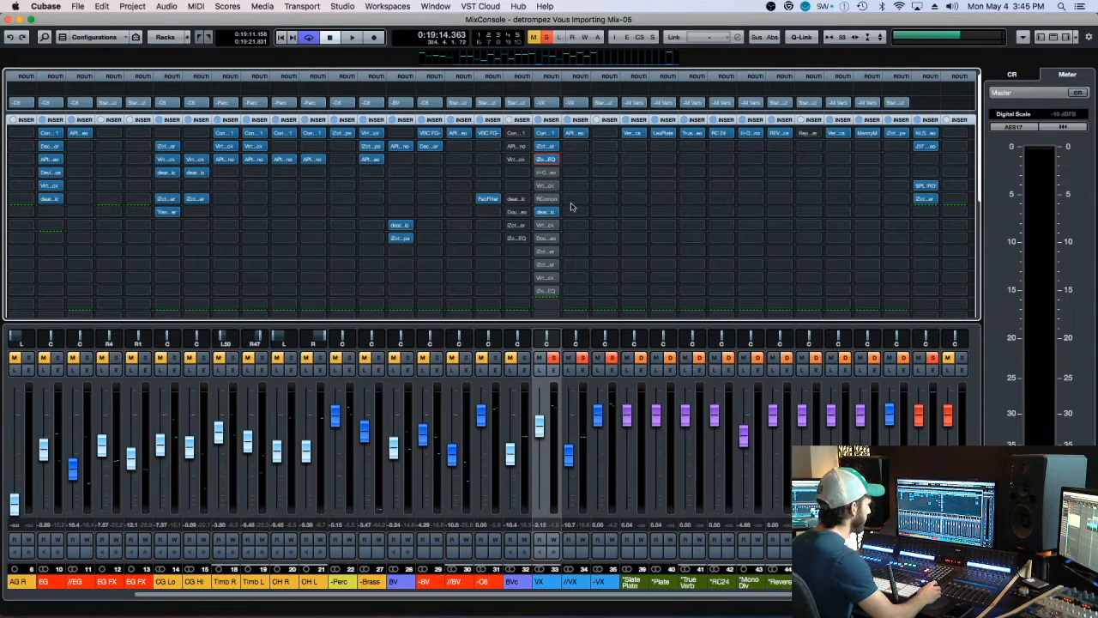
{"action": "key", "text": "super+s"}
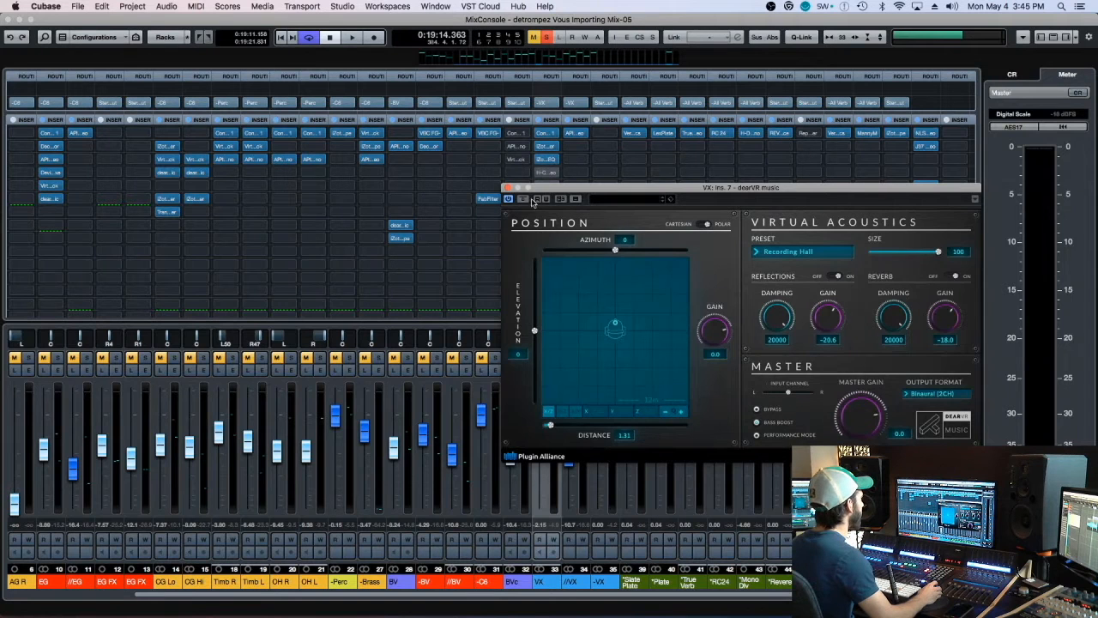
Reposition the dearVR music window of VX insert 7 over the middle of the mixer to show its settings.
{"action": "left_click_drag", "start_coordinate": [536, 194], "coordinate": [390, 212]}
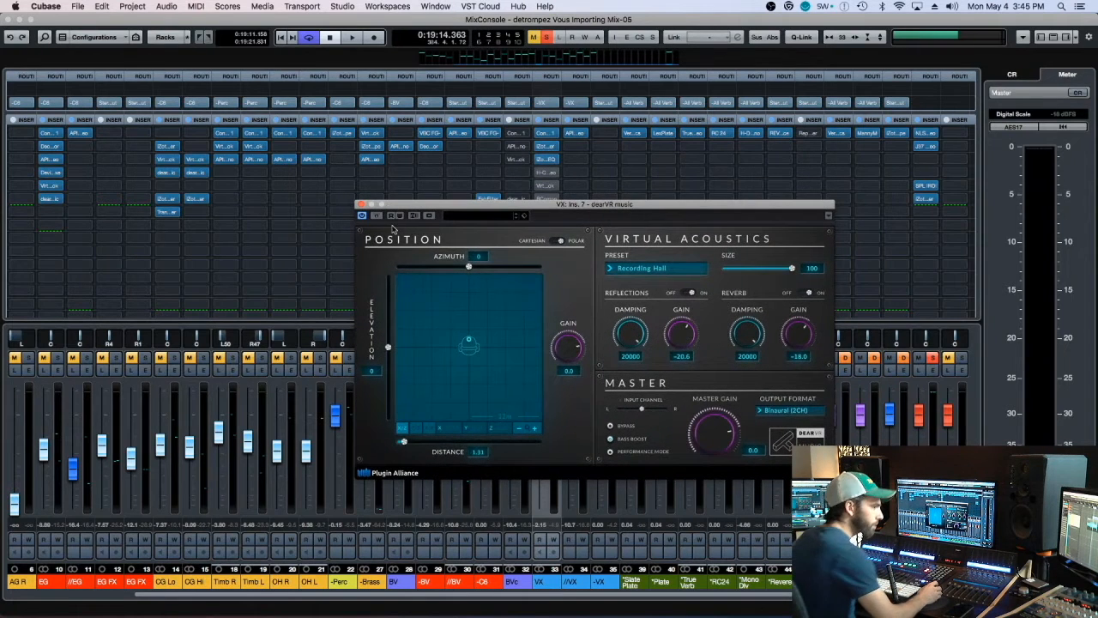
{"action": "left_click_drag", "start_coordinate": [403, 205], "coordinate": [404, 213]}
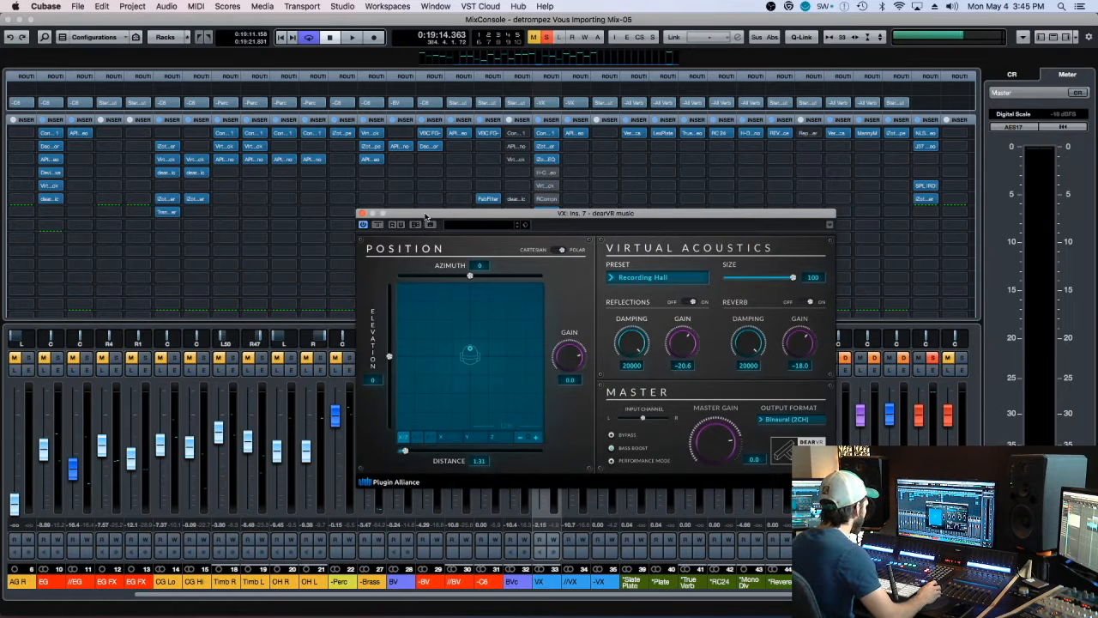
{"action": "left_click_drag", "start_coordinate": [425, 216], "coordinate": [421, 205]}
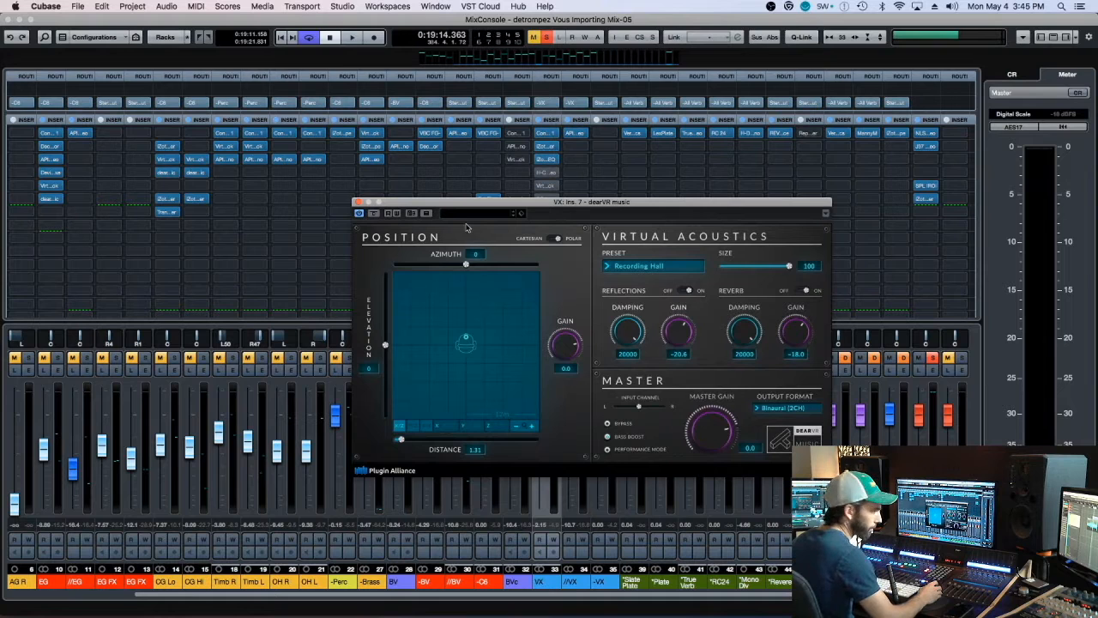
Play the loop to compare VX with its dearVR music insert bypassed and active, moving the plug-in window aside.
{"action": "key", "text": "space"}
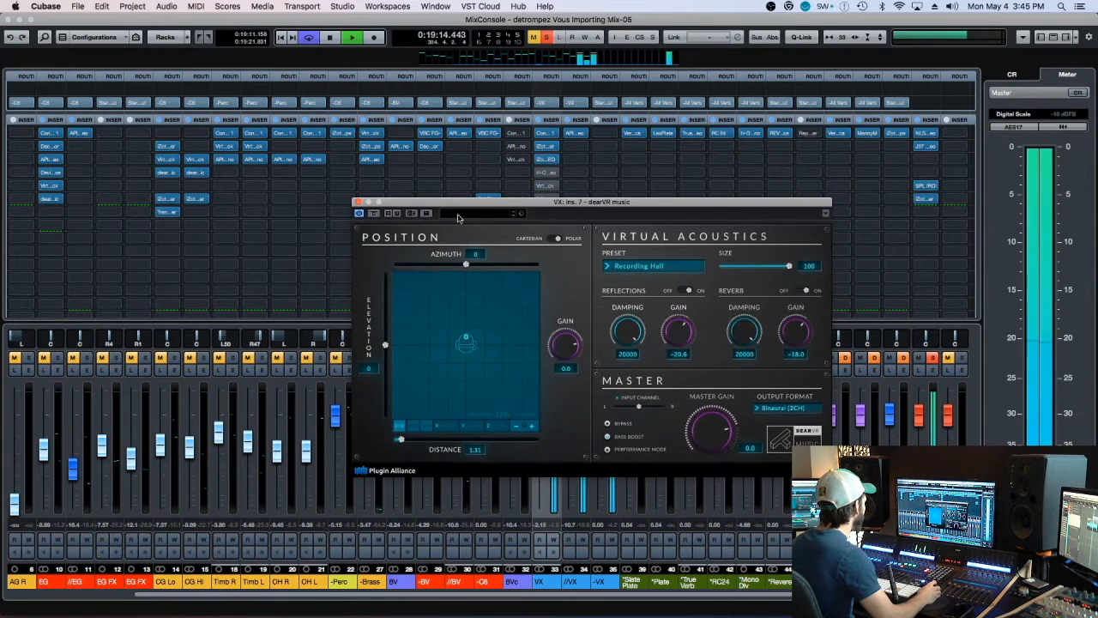
{"action": "left_click_drag", "start_coordinate": [398, 212], "coordinate": [468, 190]}
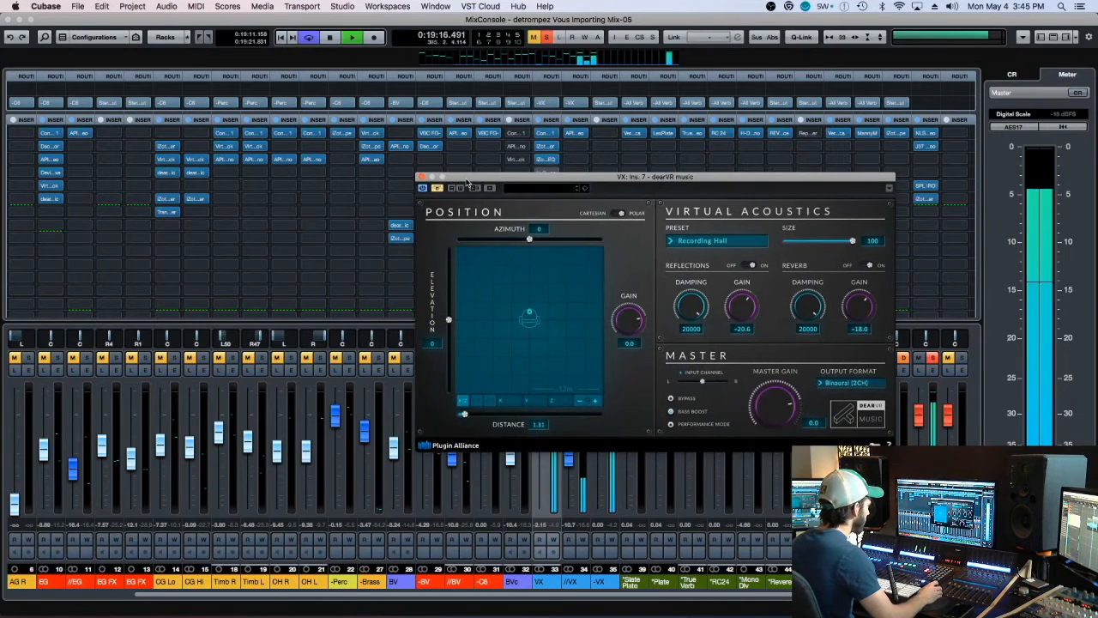
{"action": "key", "text": "space"}
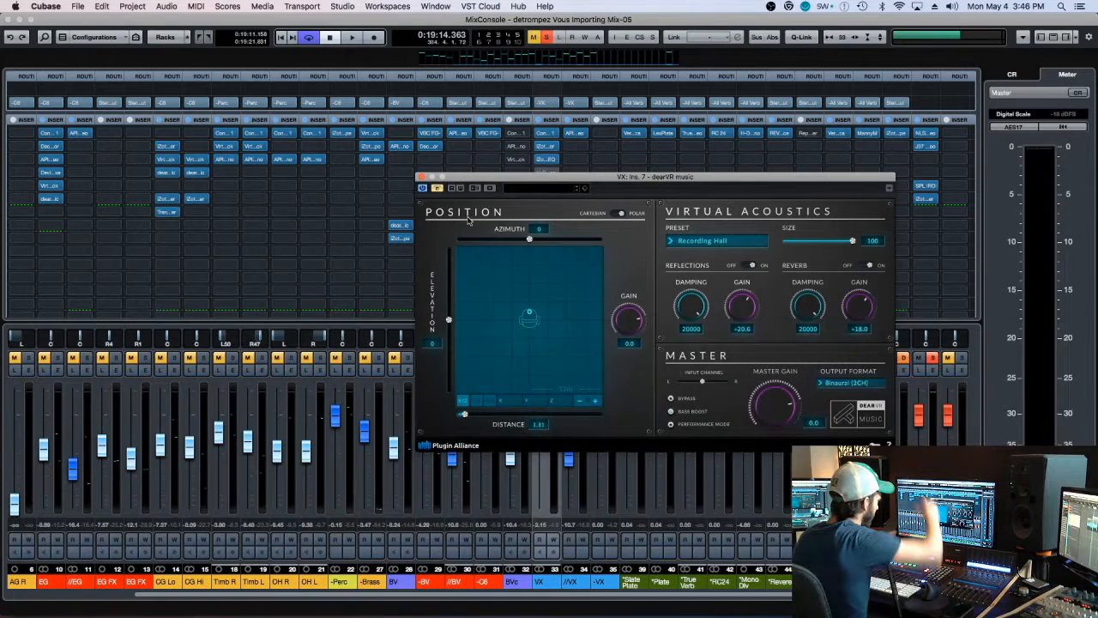
{"action": "key", "text": "space"}
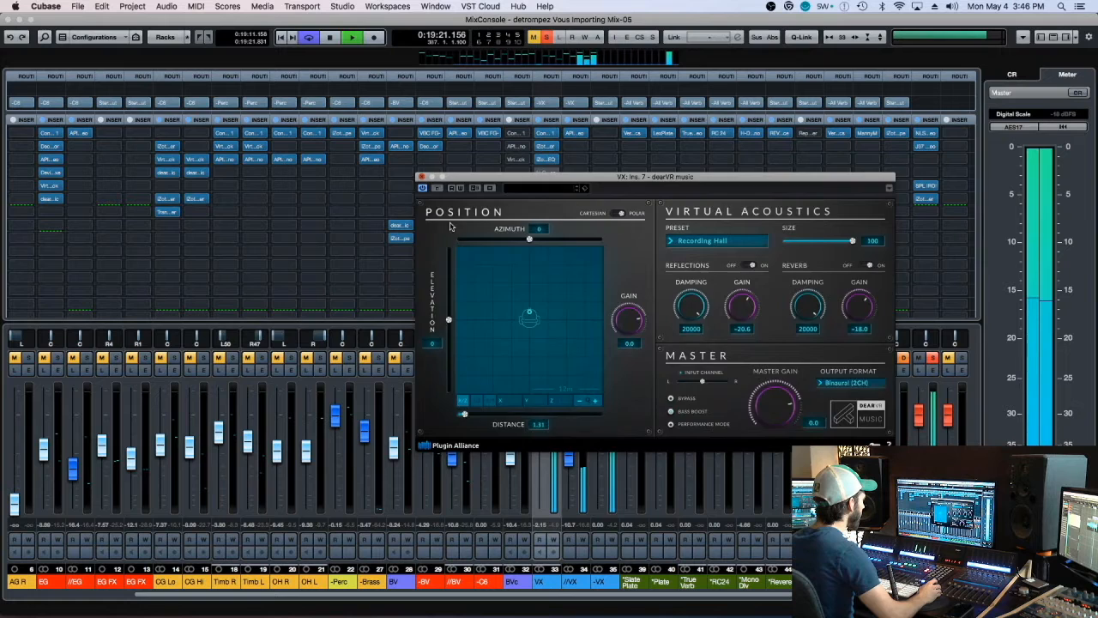
Close dearVR music and stop the loop, then reopen the plug-in from VX insert 7 and resume playback.
{"action": "left_click", "coordinate": [421, 177]}
{"action": "key", "text": "space"}
{"action": "left_click", "coordinate": [548, 212]}
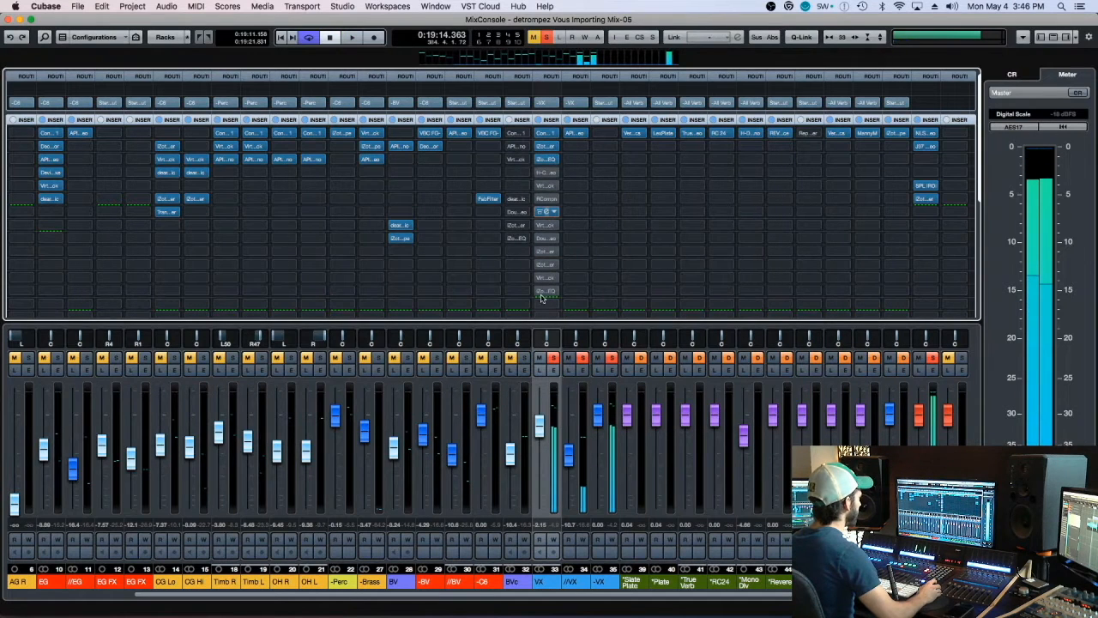
{"action": "key", "text": "space"}
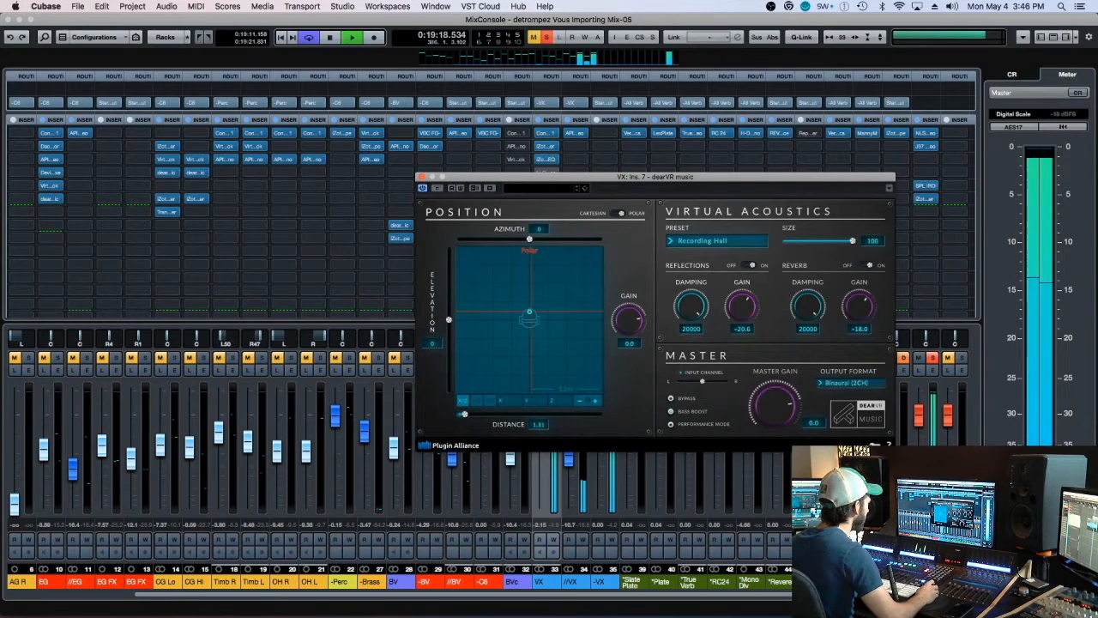
In dearVR music, reposition the source in Cartesian mode to about X 0.03, Y 0.00, Z 1.49, return to Polar and close the plug-in.
{"action": "left_click", "coordinate": [621, 213]}
{"action": "mouse_move", "coordinate": [535, 303]}
{"action": "left_mouse_down"}
{"action": "mouse_move", "coordinate": [525, 312]}
{"action": "mouse_move", "coordinate": [535, 302]}
{"action": "mouse_move", "coordinate": [540, 314]}
{"action": "mouse_move", "coordinate": [502, 342]}
{"action": "mouse_move", "coordinate": [492, 282]}
{"action": "mouse_move", "coordinate": [545, 263]}
{"action": "mouse_move", "coordinate": [543, 302]}
{"action": "mouse_move", "coordinate": [529, 309]}
{"action": "left_mouse_up"}
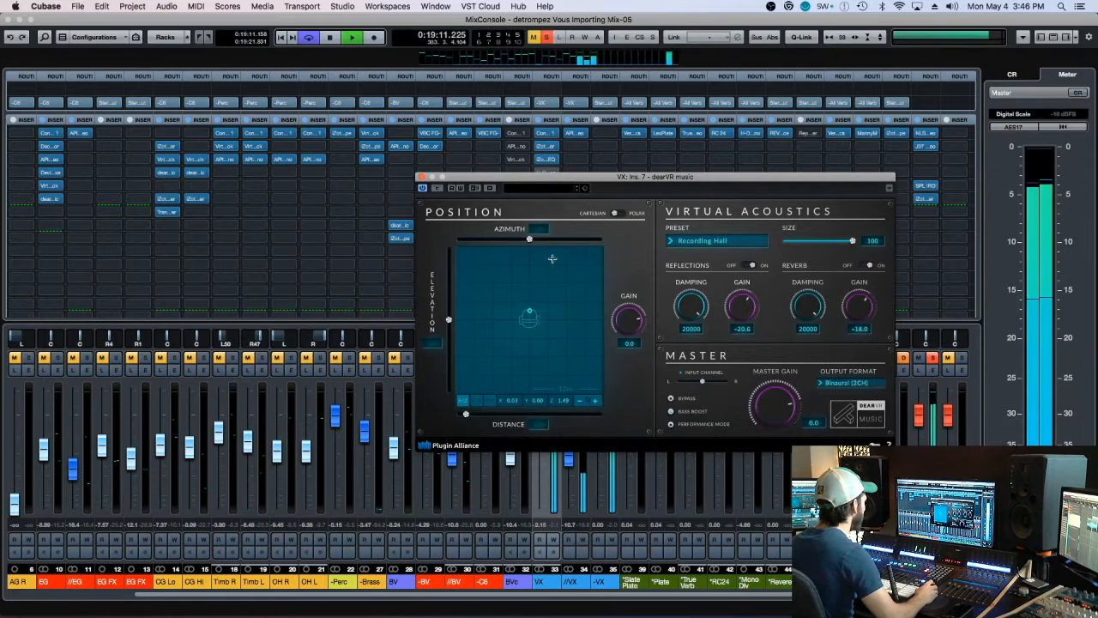
{"action": "key", "text": "space"}
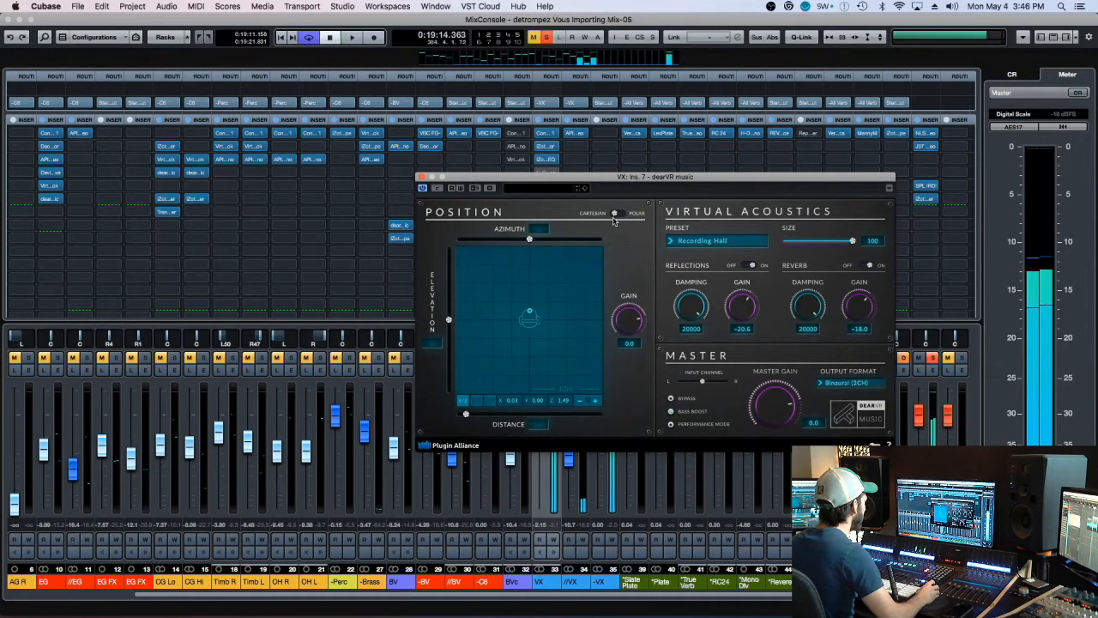
{"action": "left_click", "coordinate": [614, 215]}
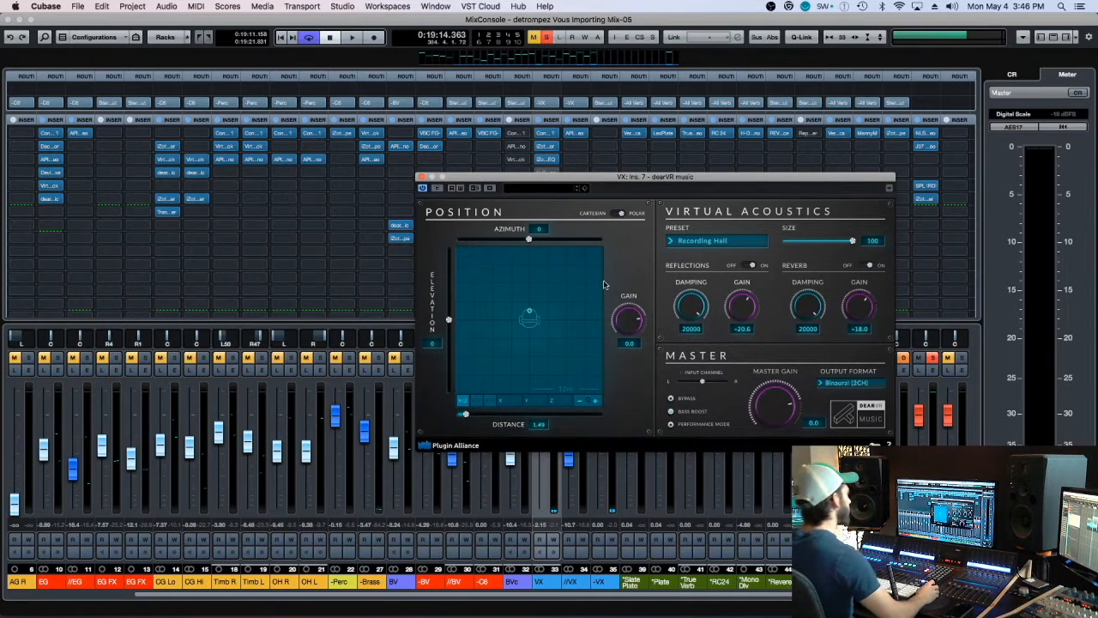
{"action": "key", "text": "super+w"}
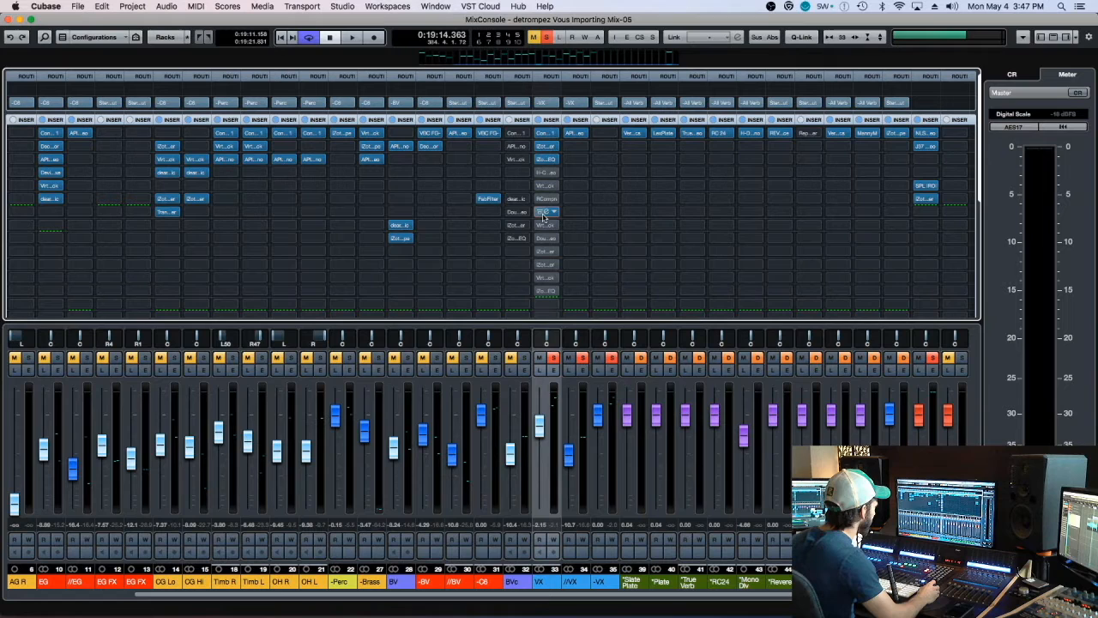
Reopen VX's dearVR music and set the reverb gain to -8.7 and the reflections gain to -16.4, auditioning the loop.
{"action": "double_click", "coordinate": [547, 213]}
{"action": "key", "text": "space"}
{"action": "left_click_drag", "start_coordinate": [859, 332], "coordinate": [864, 311]}
{"action": "key", "text": "space"}
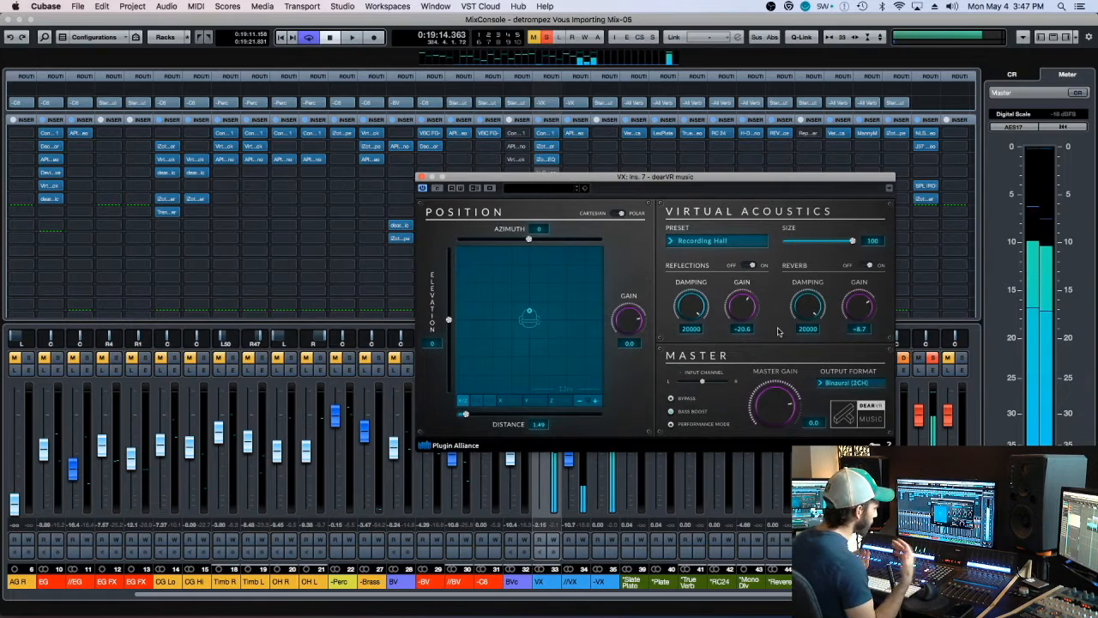
{"action": "left_click_drag", "start_coordinate": [732, 319], "coordinate": [732, 311]}
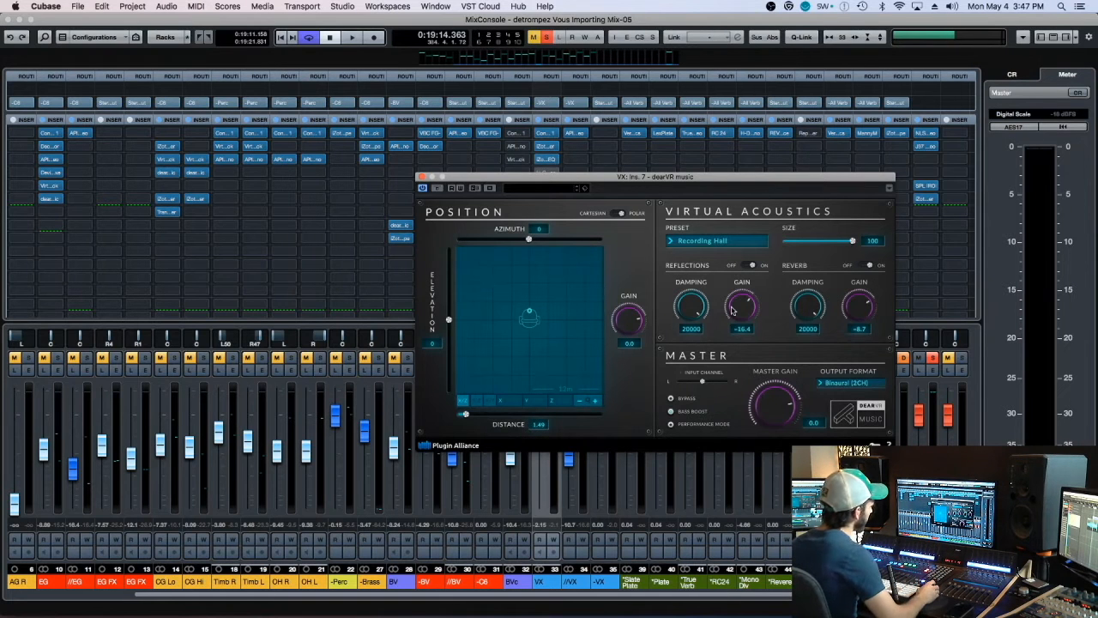
{"action": "left_click_drag", "start_coordinate": [657, 179], "coordinate": [655, 174]}
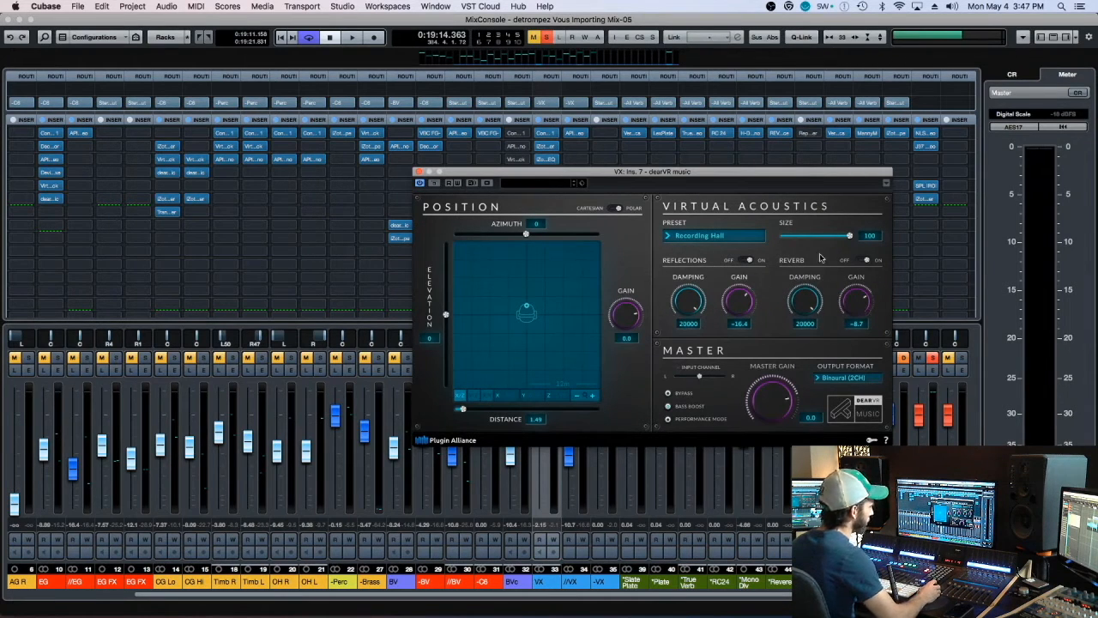
Set dearVR music's reverb gain to -9.5 and raise the reflections gain further while auditioning the loop, then close the plug-in.
{"action": "left_click_drag", "start_coordinate": [844, 183], "coordinate": [730, 169]}
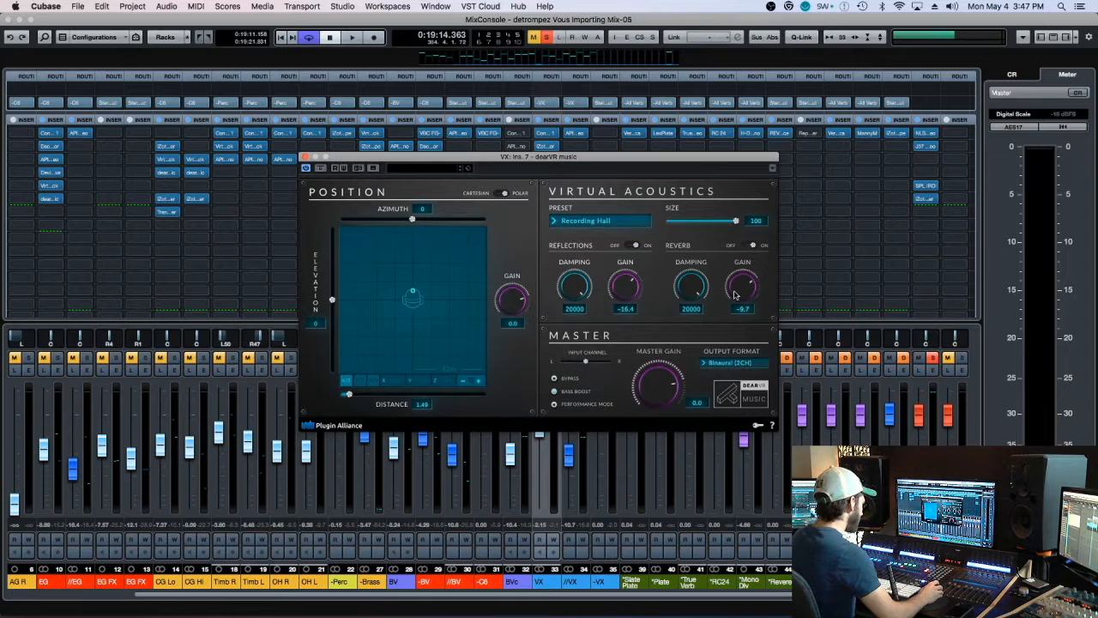
{"action": "key", "text": "space"}
{"action": "mouse_move", "coordinate": [621, 302]}
{"action": "left_mouse_down"}
{"action": "mouse_move", "coordinate": [623, 276]}
{"action": "mouse_move", "coordinate": [627, 296]}
{"action": "left_mouse_up"}
{"action": "key", "text": "space"}
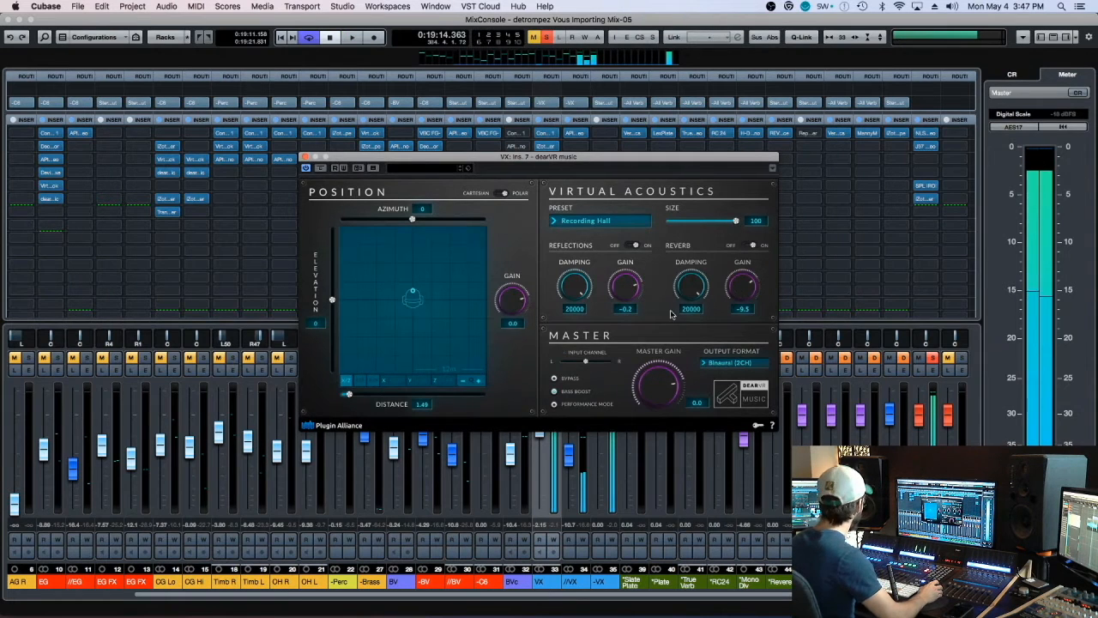
{"action": "key", "text": "super+w"}
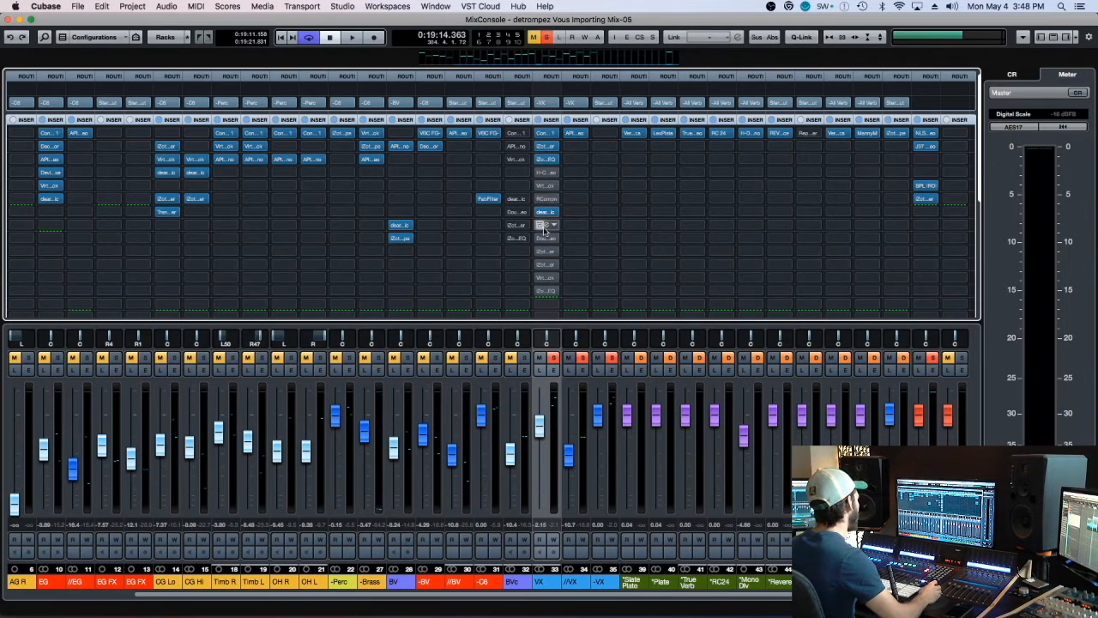
Show the VX channel's sends to //VX and -C6, then return to the inserts.
{"action": "scroll", "coordinate": [573, 273], "scroll_direction": "down", "scroll_amount": 5}
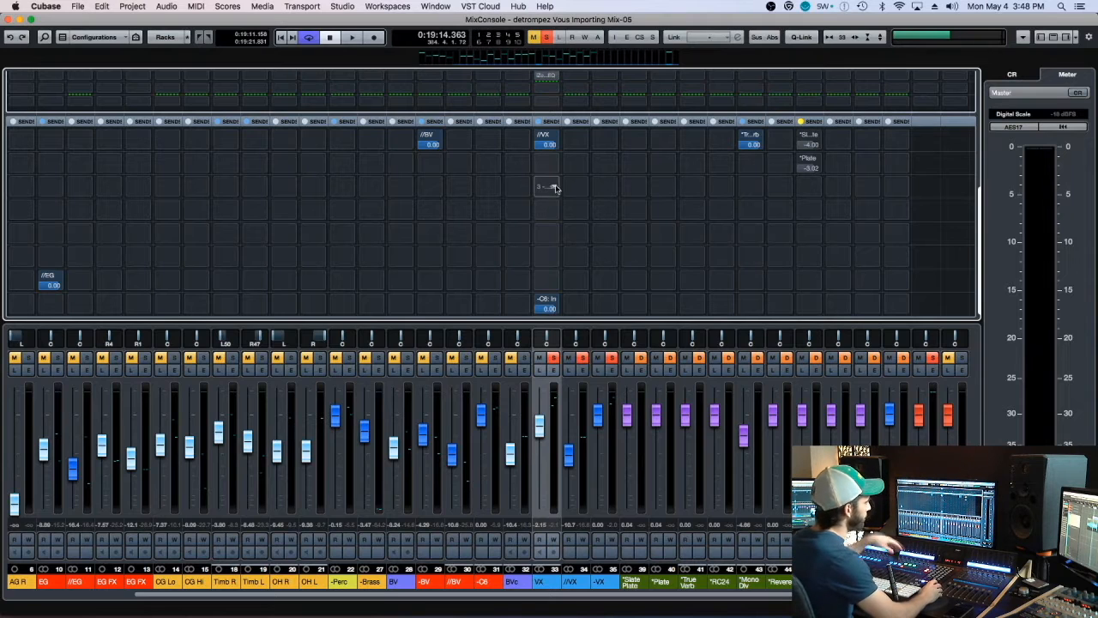
{"action": "left_click", "coordinate": [546, 187]}
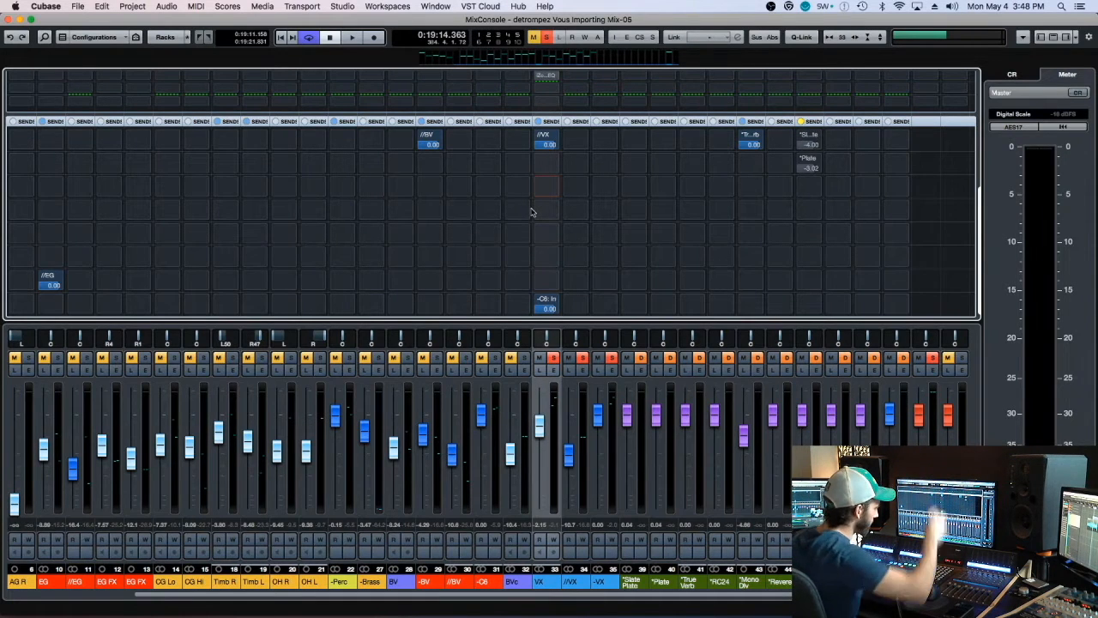
{"action": "scroll", "coordinate": [561, 206], "scroll_direction": "up", "scroll_amount": 5}
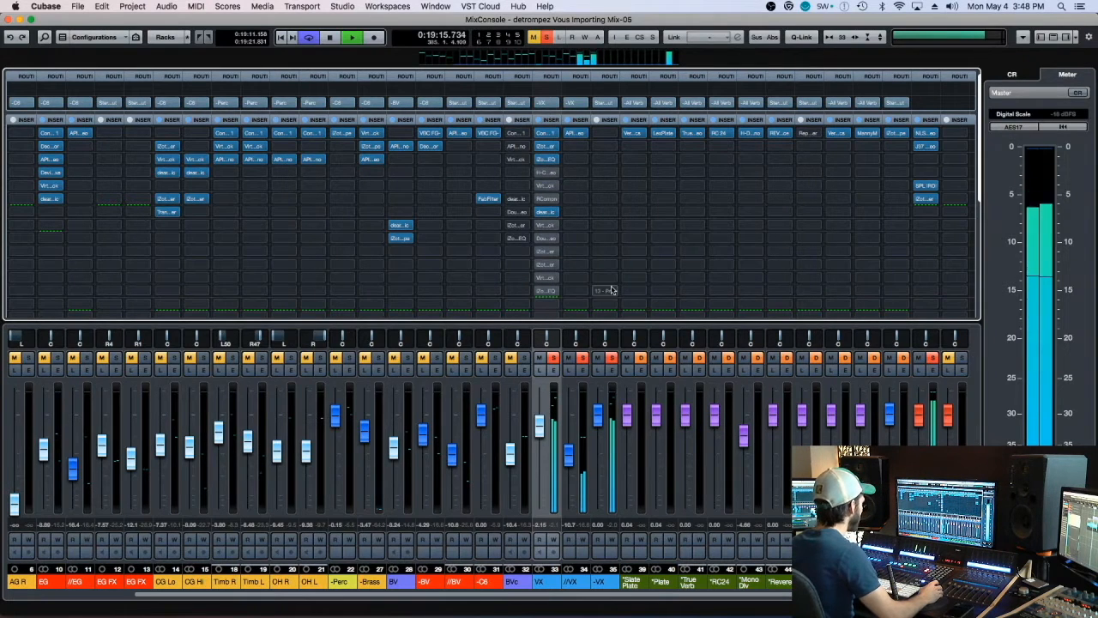
Stop the loop, reopen dearVR music on VX insert 7 to check its position view, and close it.
{"action": "key", "text": "space"}
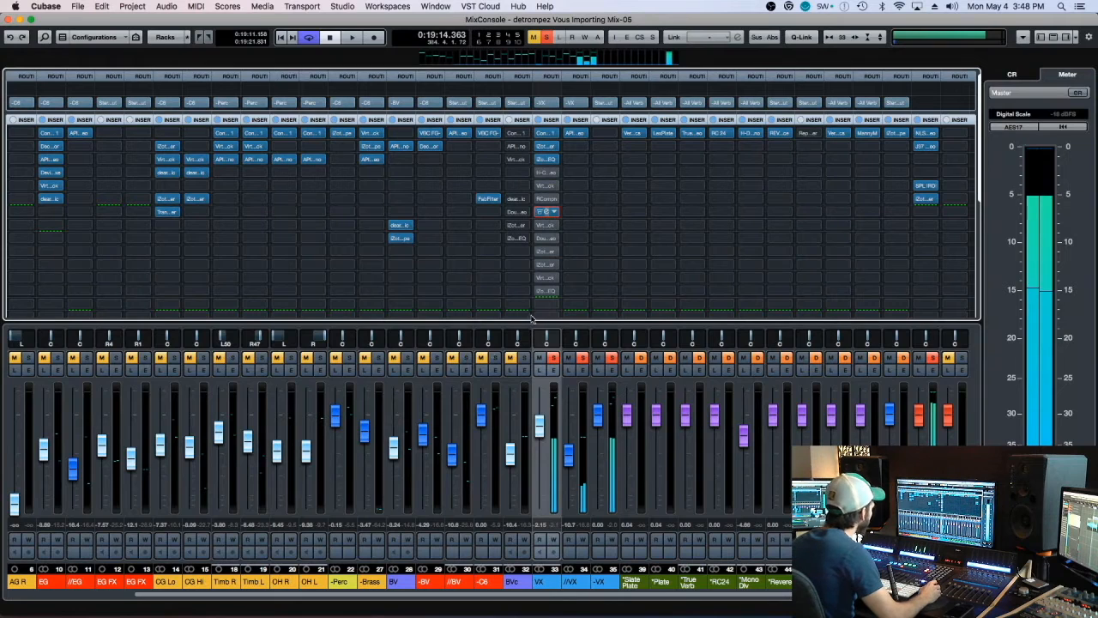
{"action": "left_click", "coordinate": [545, 212]}
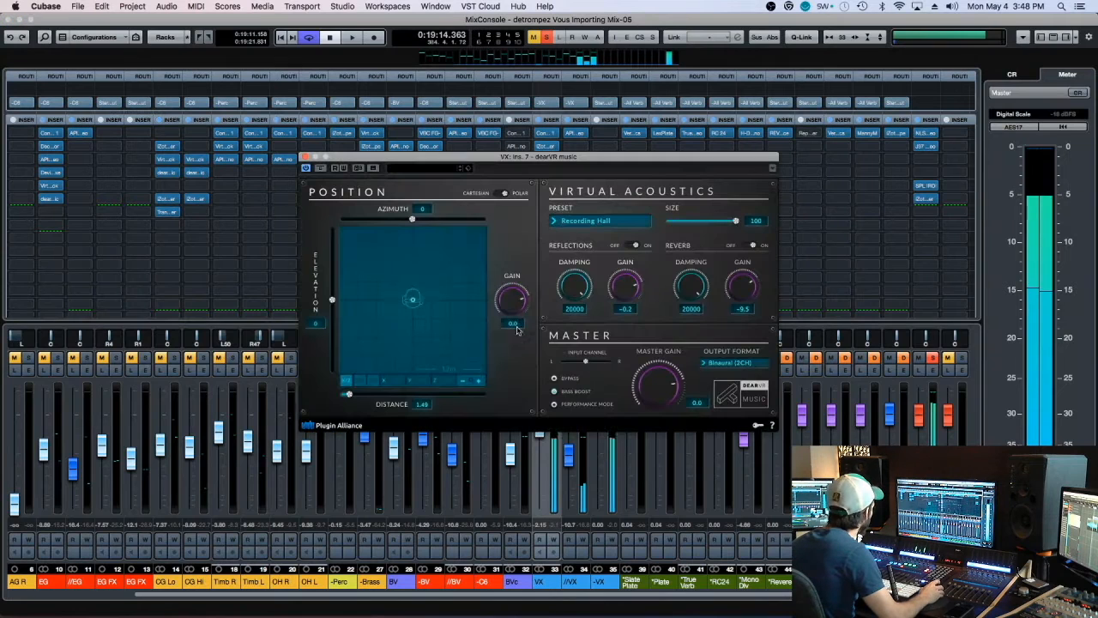
{"action": "left_click", "coordinate": [349, 382]}
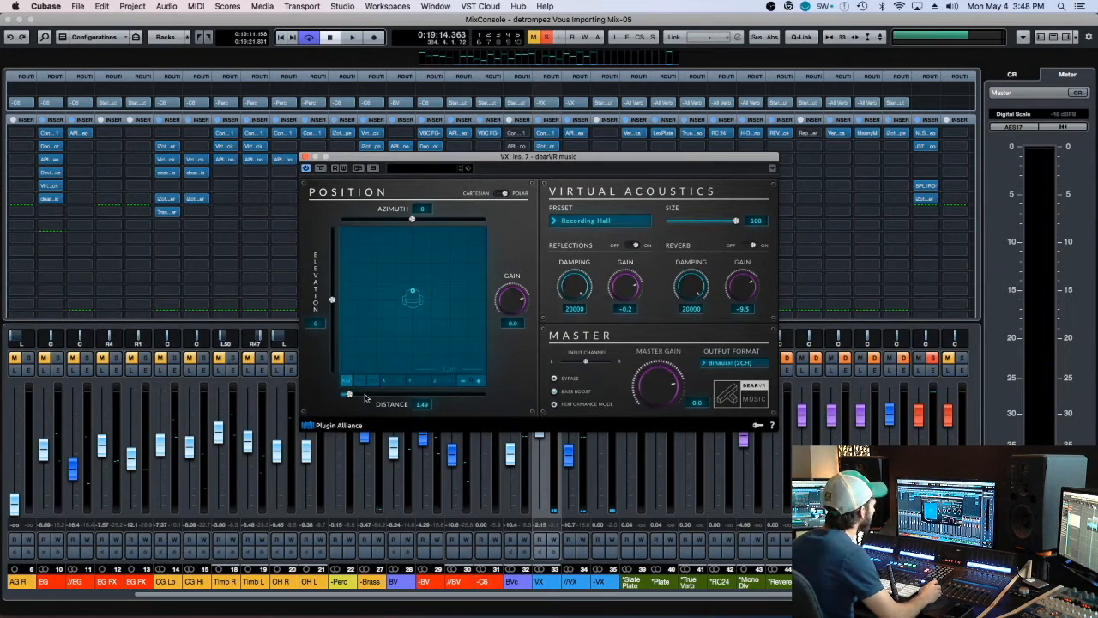
{"action": "key", "text": "super+w"}
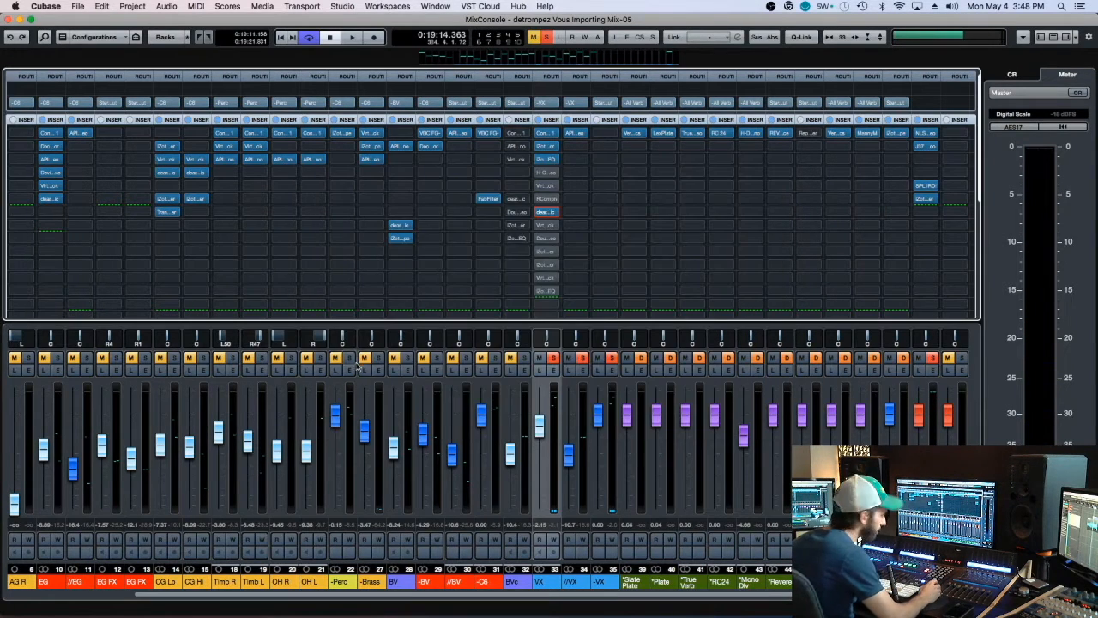
Activate H-Comp in VX insert 4, lower its threshold while the loop plays, then close it and save the project.
{"action": "left_click", "coordinate": [546, 173]}
{"action": "key", "text": "space"}
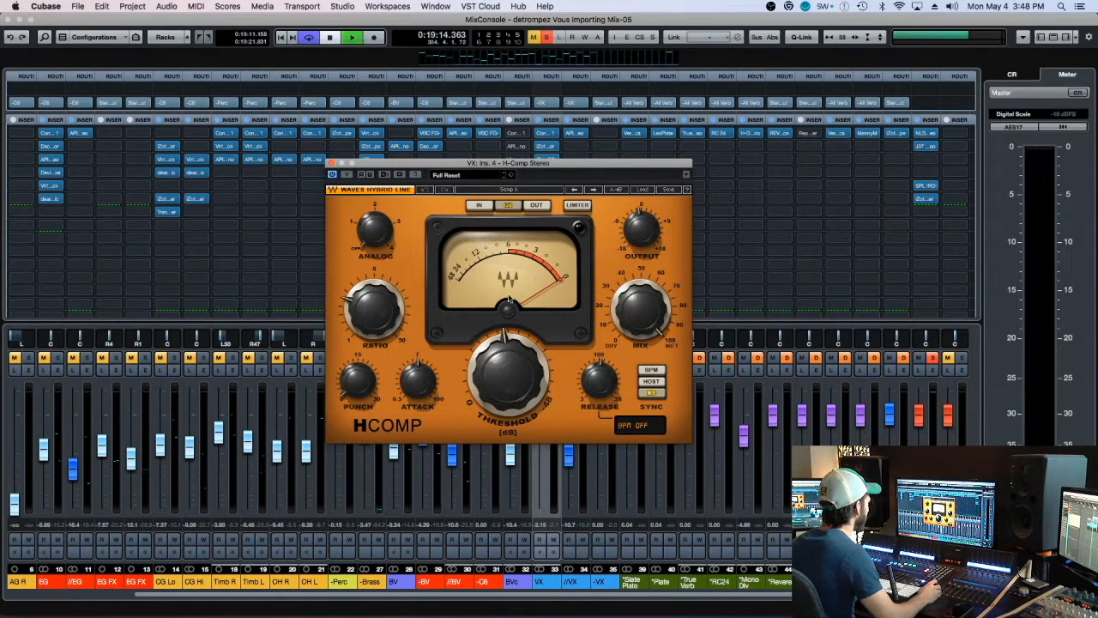
{"action": "left_click_drag", "start_coordinate": [508, 374], "coordinate": [508, 417]}
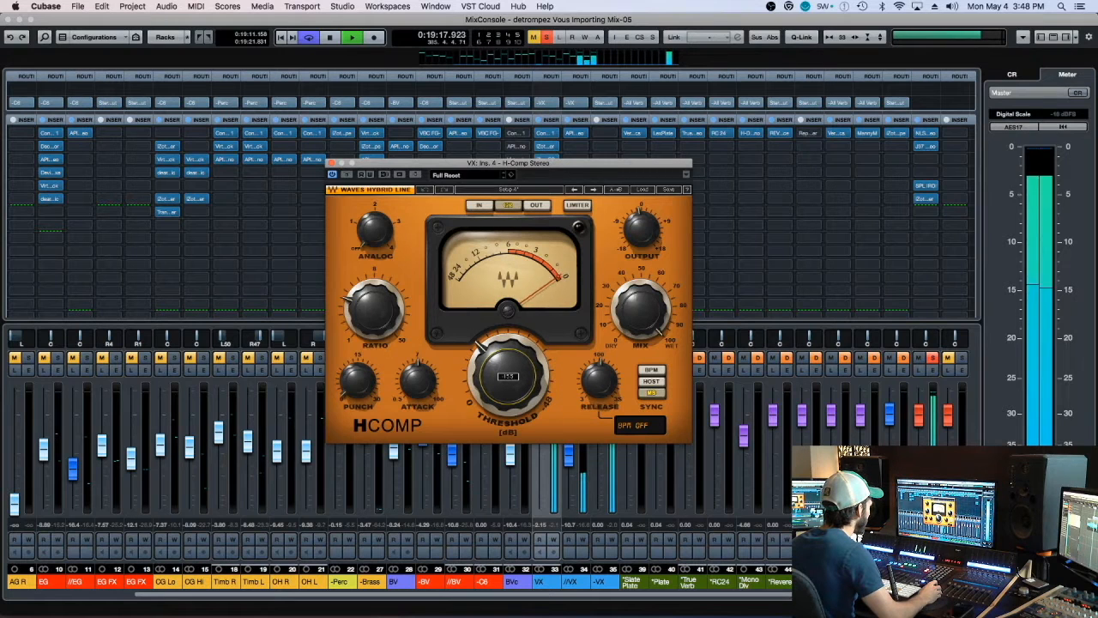
{"action": "left_click_drag", "start_coordinate": [508, 417], "coordinate": [508, 424]}
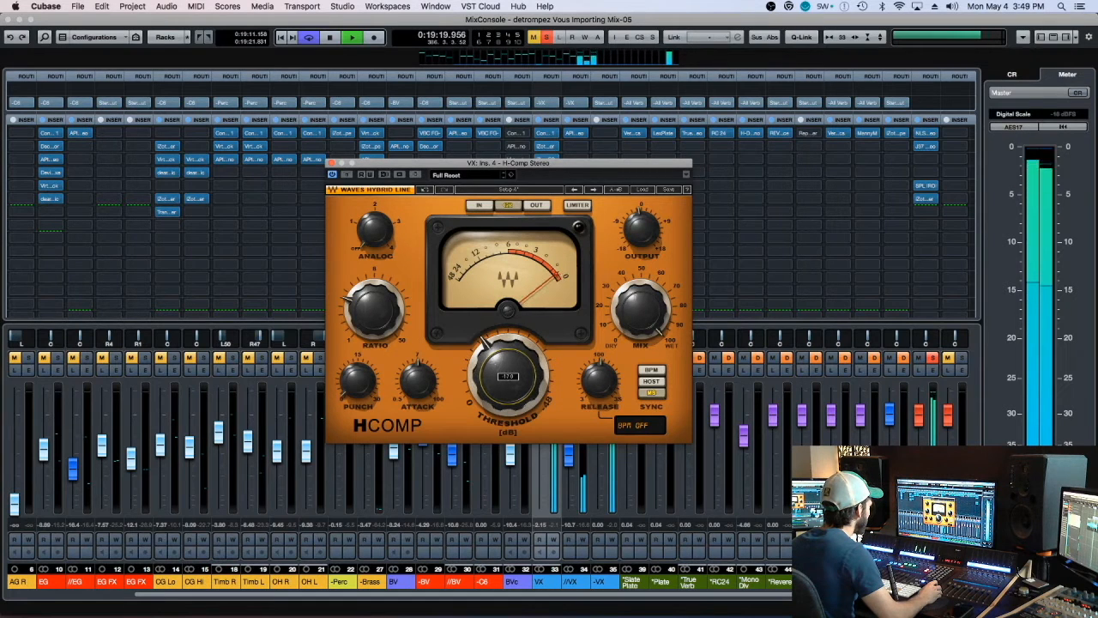
{"action": "key", "text": "space"}
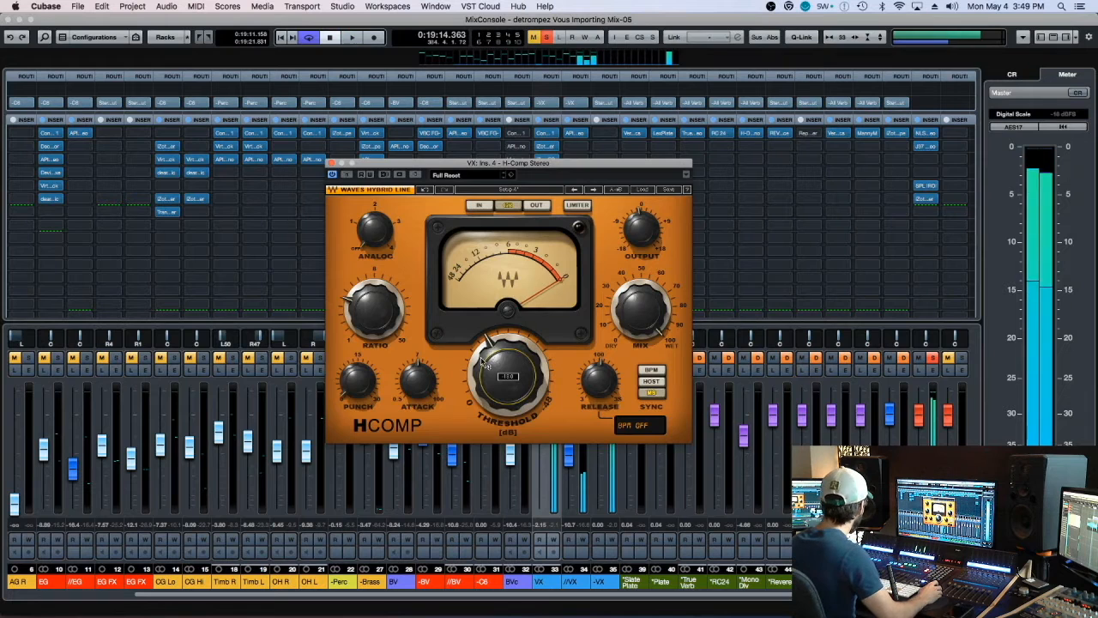
{"action": "key", "text": "super+w"}
{"action": "key", "text": "super+s"}
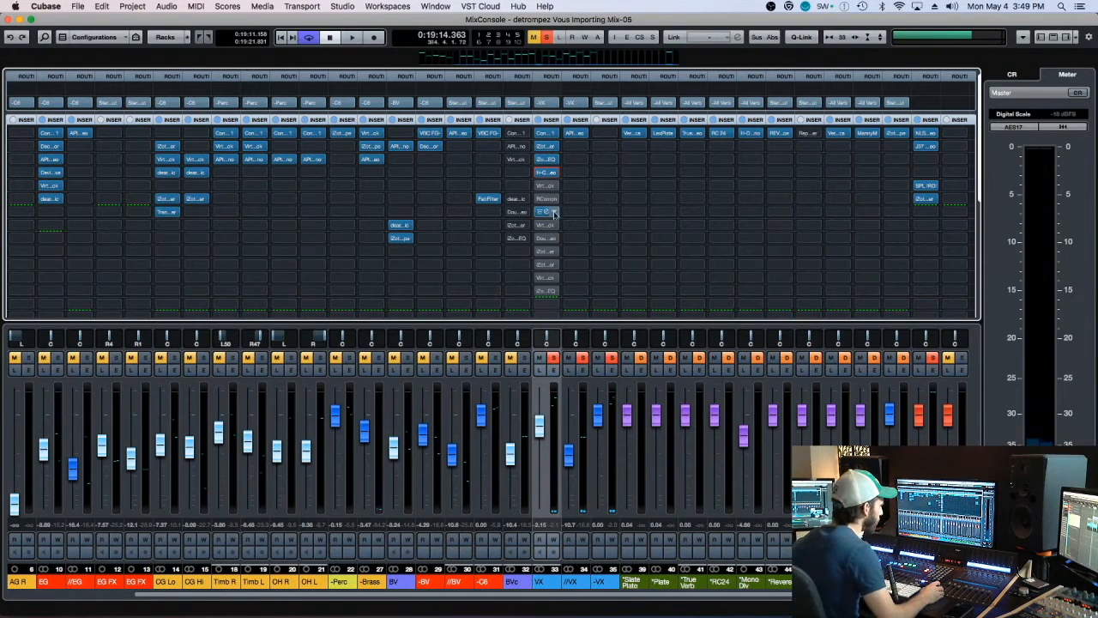
Reopen VX's H-Comp, play the loop to examine its gain reduction, and close the plug-in.
{"action": "left_click", "coordinate": [540, 199]}
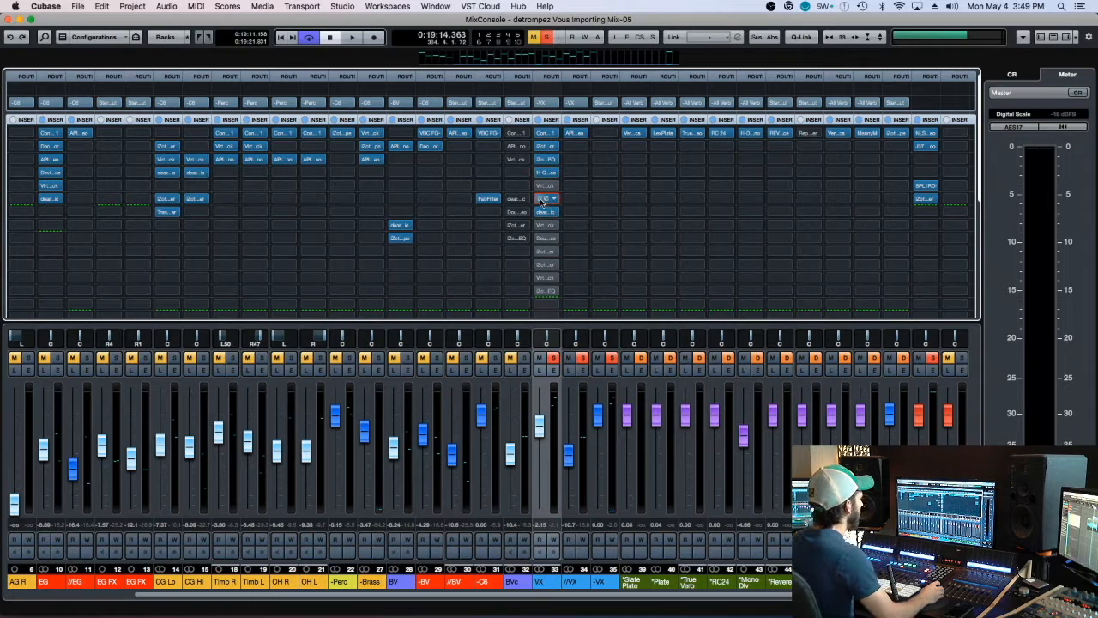
{"action": "left_click", "coordinate": [547, 173]}
{"action": "key", "text": "space"}
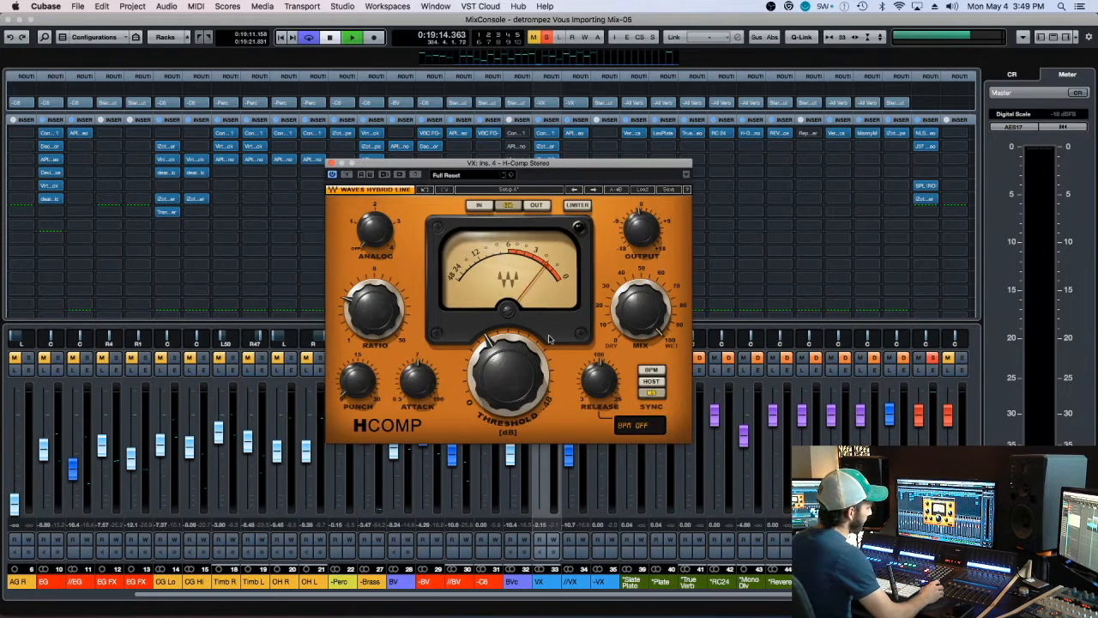
{"action": "key", "text": "space"}
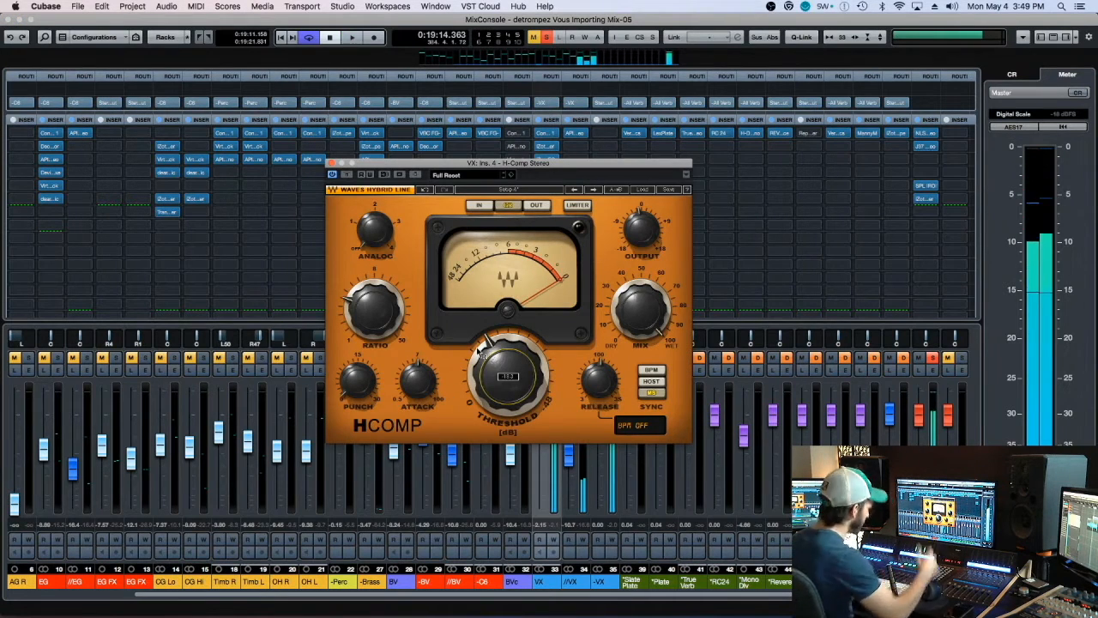
{"action": "key", "text": "space"}
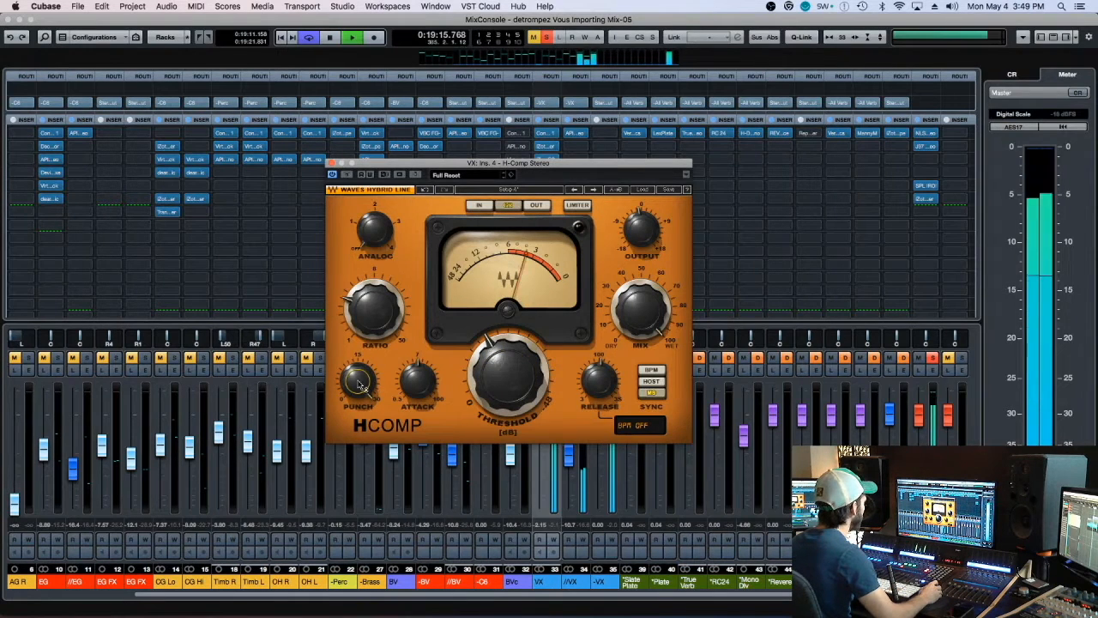
{"action": "left_click", "coordinate": [331, 163]}
Activate the Virtual Mix Rack in VX insert 5 and audition the loop with its FG-401, Virtual Channel and London modules displayed.
{"action": "key", "text": "space"}
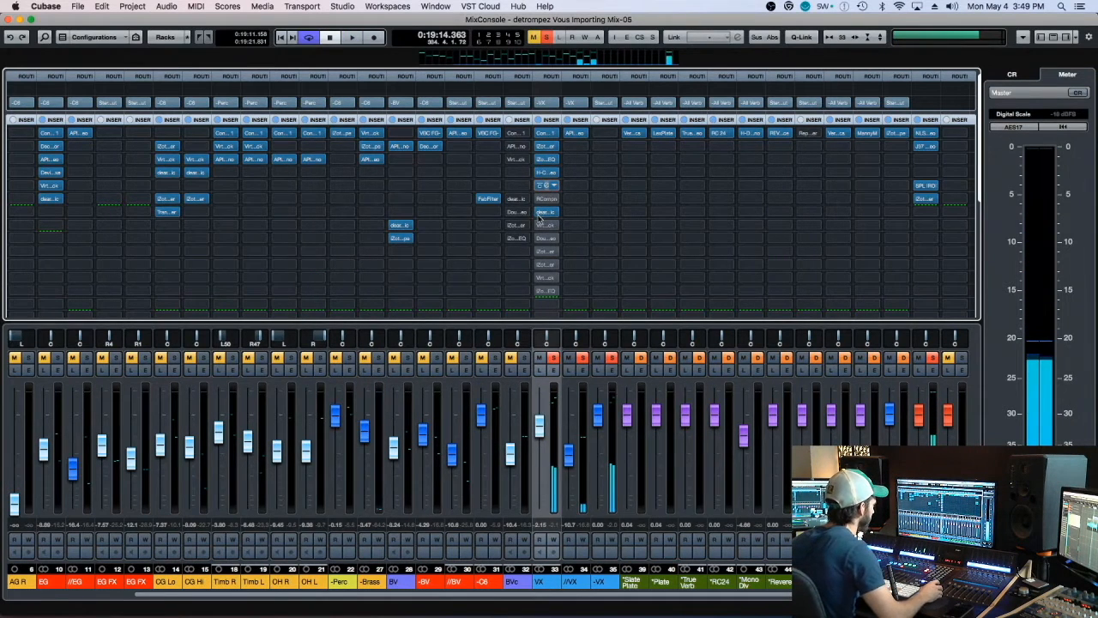
{"action": "key", "text": "space"}
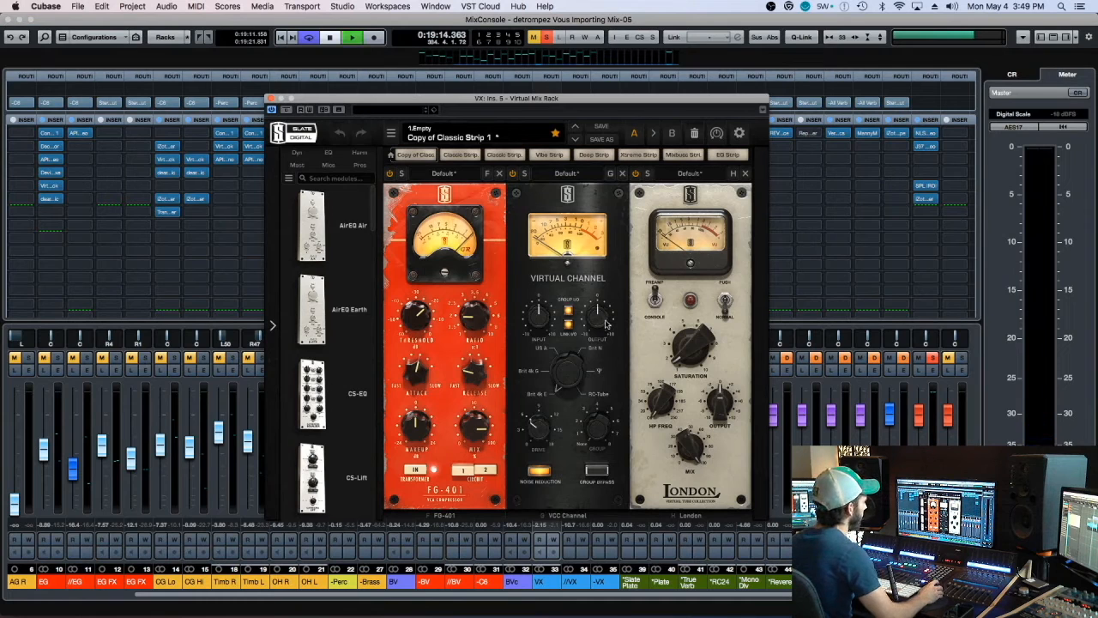
{"action": "key", "text": "space"}
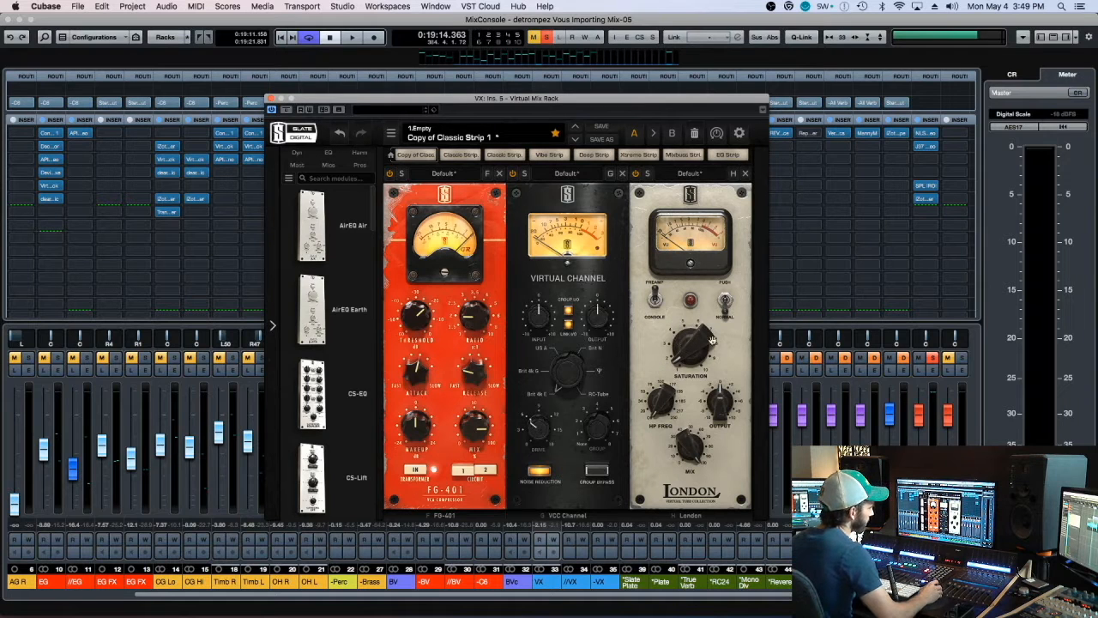
Turn off the Virtual Channel, London and FG-401 modules in VX's Virtual Mix Rack and add the FG-N EQ at the front.
{"action": "left_click", "coordinate": [513, 173]}
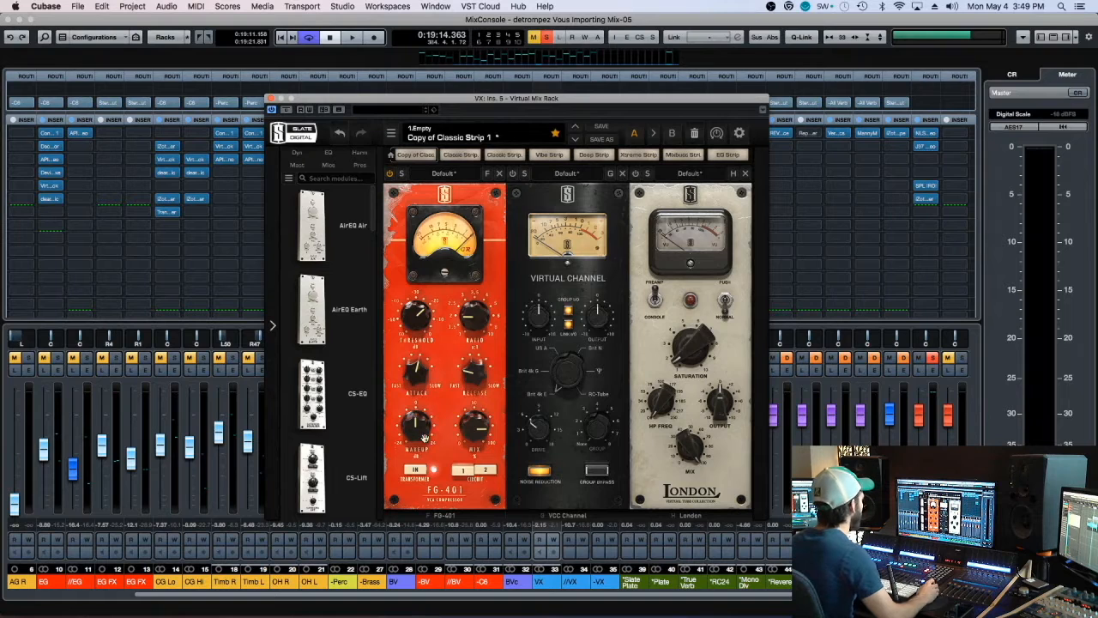
{"action": "left_click", "coordinate": [390, 173]}
{"action": "scroll", "coordinate": [341, 341], "scroll_direction": "down", "scroll_amount": 2}
{"action": "scroll", "coordinate": [341, 341], "scroll_direction": "down", "scroll_amount": 8}
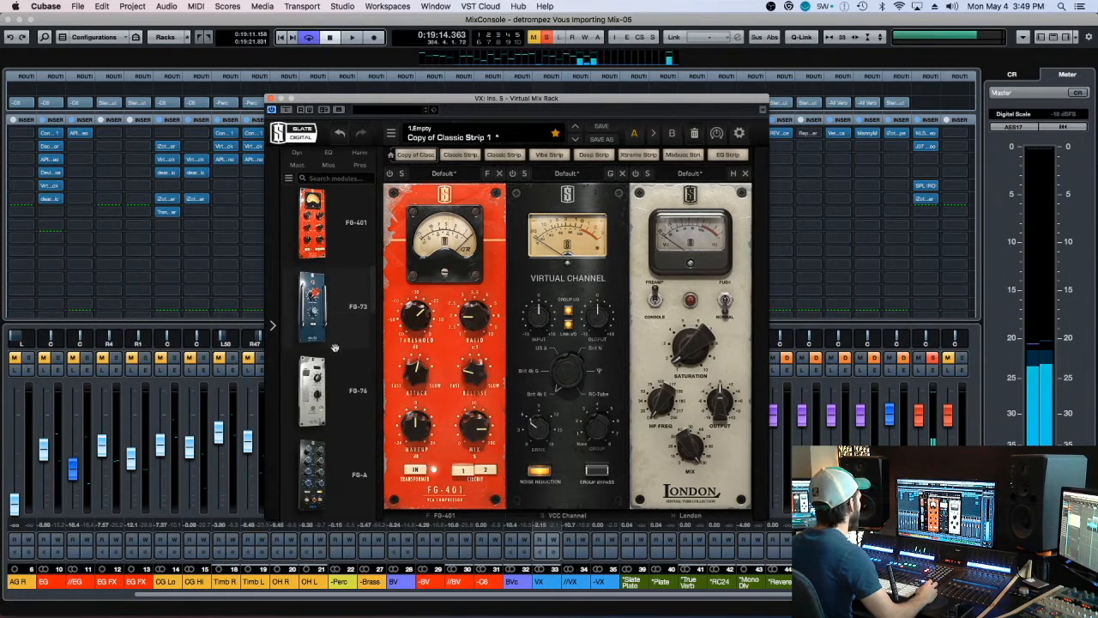
{"action": "scroll", "coordinate": [329, 373], "scroll_direction": "down", "scroll_amount": 3}
{"action": "left_click_drag", "start_coordinate": [324, 390], "coordinate": [446, 343]}
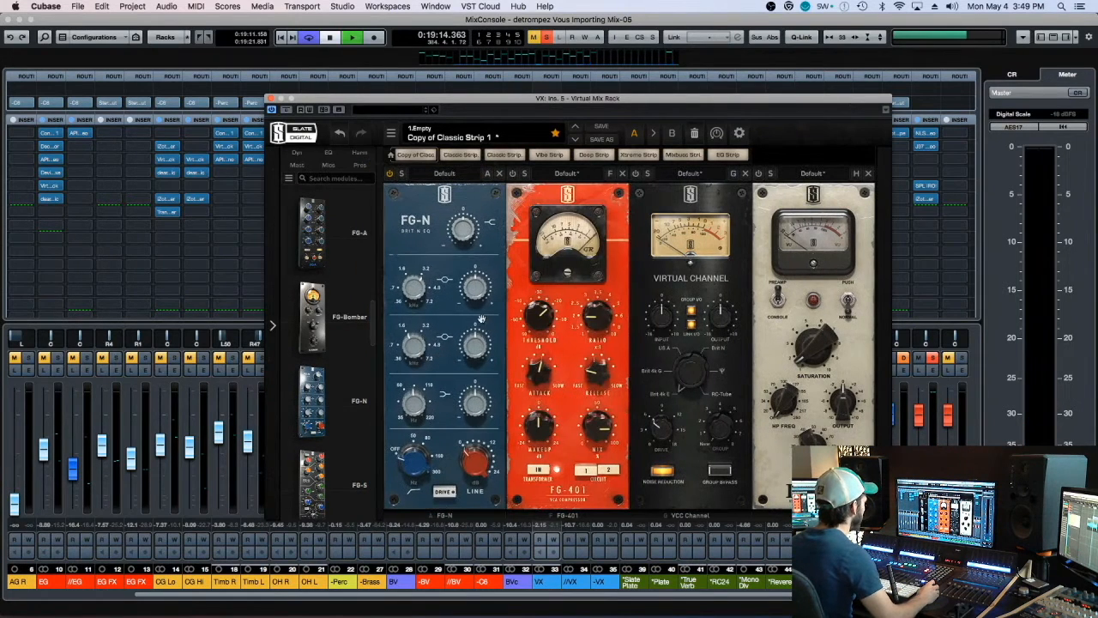
While the loop plays, try an FG-N upper-mid boost of about 6 dB near 4.5 kHz and a high-shelf boost, then bring both gains back near zero.
{"action": "key", "text": "space"}
{"action": "left_click_drag", "start_coordinate": [473, 277], "coordinate": [472, 267]}
{"action": "left_click_drag", "start_coordinate": [412, 289], "coordinate": [408, 275]}
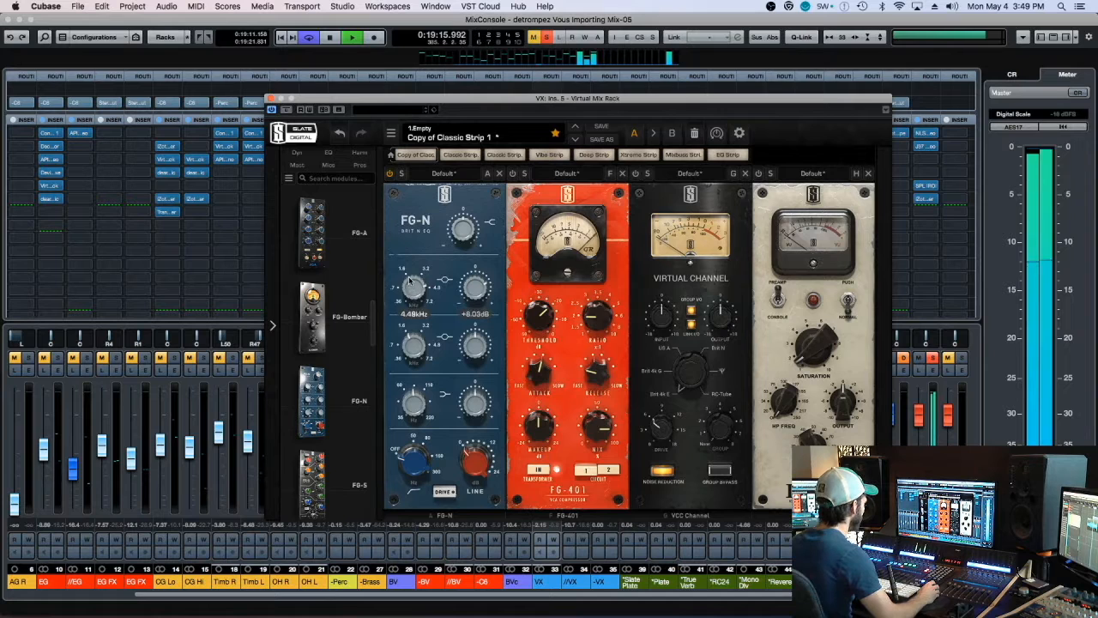
{"action": "left_click_drag", "start_coordinate": [475, 287], "coordinate": [471, 281]}
{"action": "left_click_drag", "start_coordinate": [467, 231], "coordinate": [479, 231]}
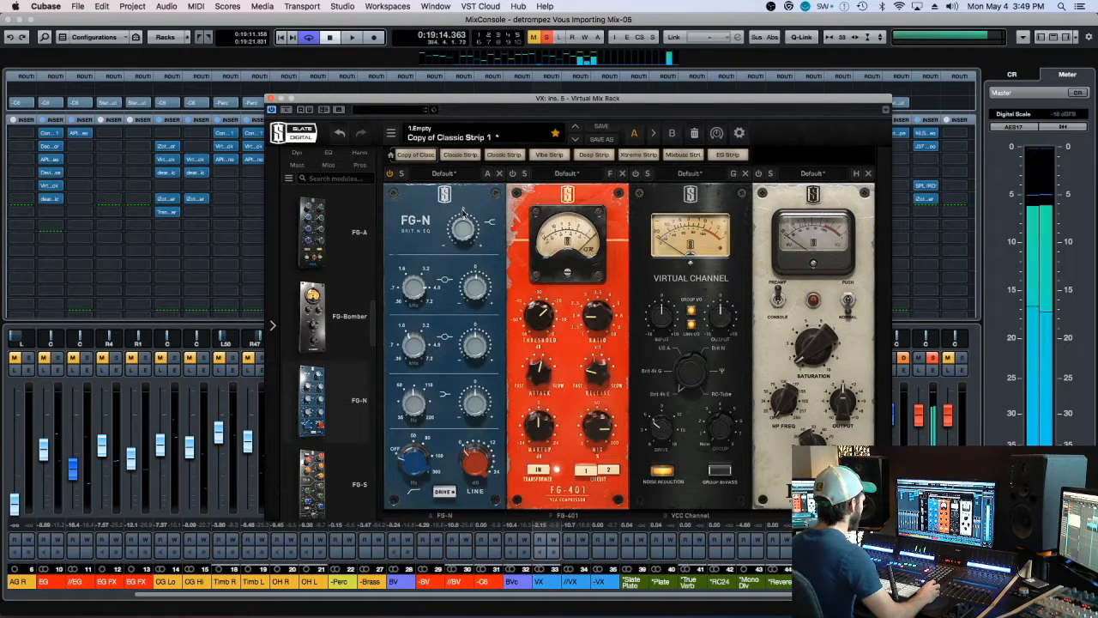
{"action": "left_click_drag", "start_coordinate": [464, 229], "coordinate": [463, 227]}
Add the Revival module after FG-N, lower its upper knob to about 6.61 during playback, and close the Virtual Mix Rack.
{"action": "scroll", "coordinate": [376, 375], "scroll_direction": "down", "scroll_amount": 5}
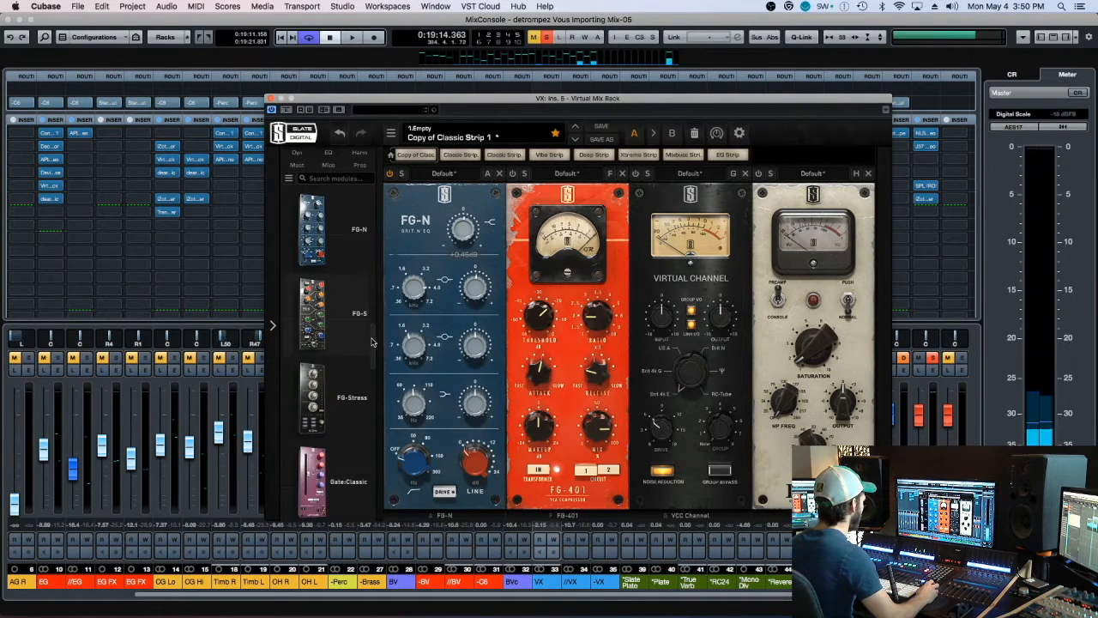
{"action": "scroll", "coordinate": [376, 375], "scroll_direction": "down", "scroll_amount": 5}
{"action": "left_click_drag", "start_coordinate": [316, 304], "coordinate": [514, 343]}
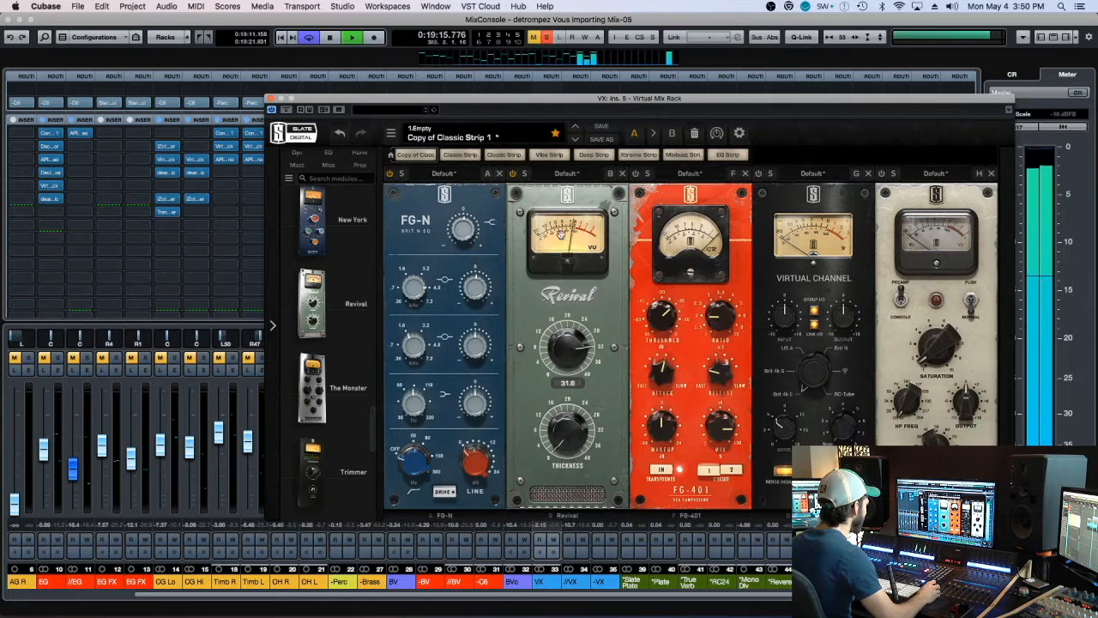
{"action": "left_click_drag", "start_coordinate": [563, 272], "coordinate": [566, 322]}
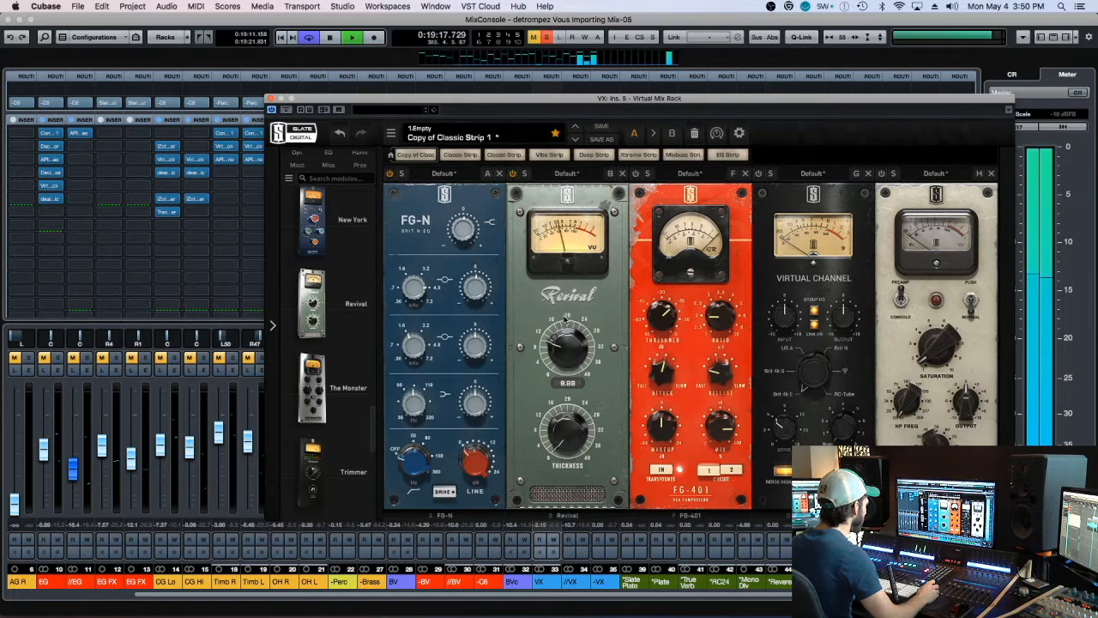
{"action": "key", "text": "space"}
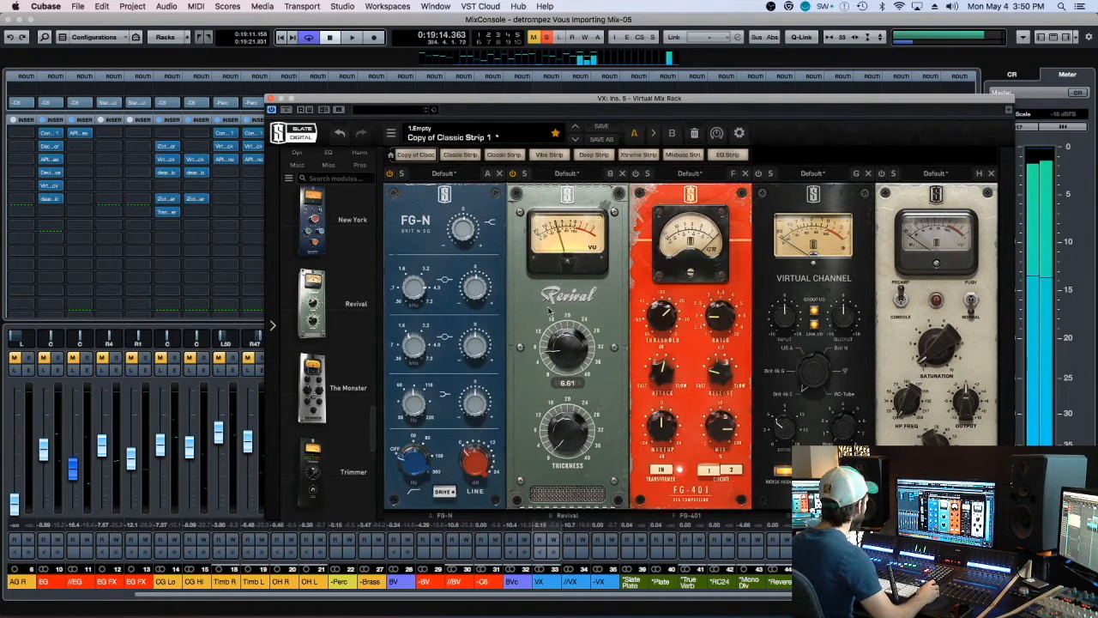
{"action": "key", "text": "super+w"}
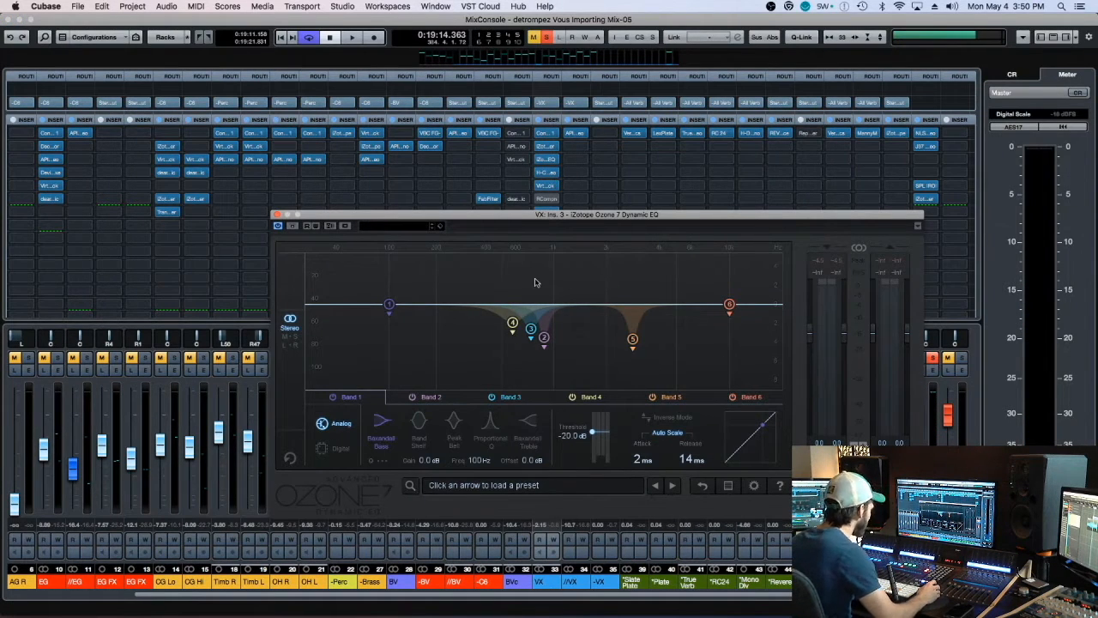
Play the loop and audition the midrange in the Ozone 7 Dynamic EQ on VX insert 3, then close it.
{"action": "key", "text": "space"}
{"action": "left_click_drag", "start_coordinate": [526, 287], "coordinate": [528, 262]}
{"action": "key", "text": "space"}
{"action": "left_click", "coordinate": [548, 151]}
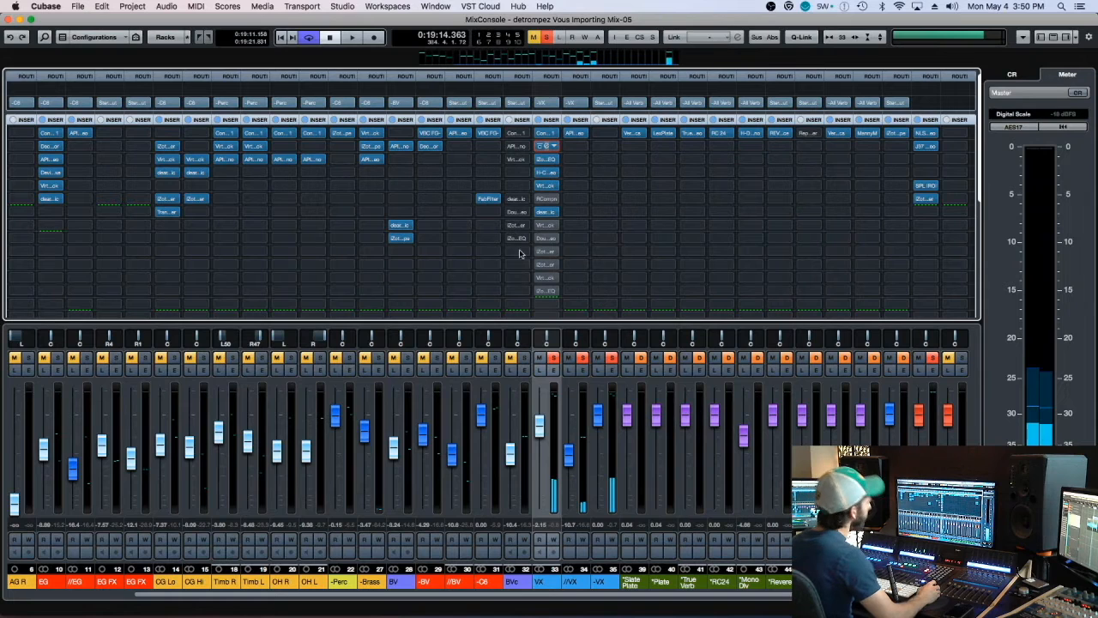
Check the Ozone 7 Equalizer on VX insert 2 and move the Dynamic EQ from insert 3 ahead of it.
{"action": "left_click", "coordinate": [545, 147]}
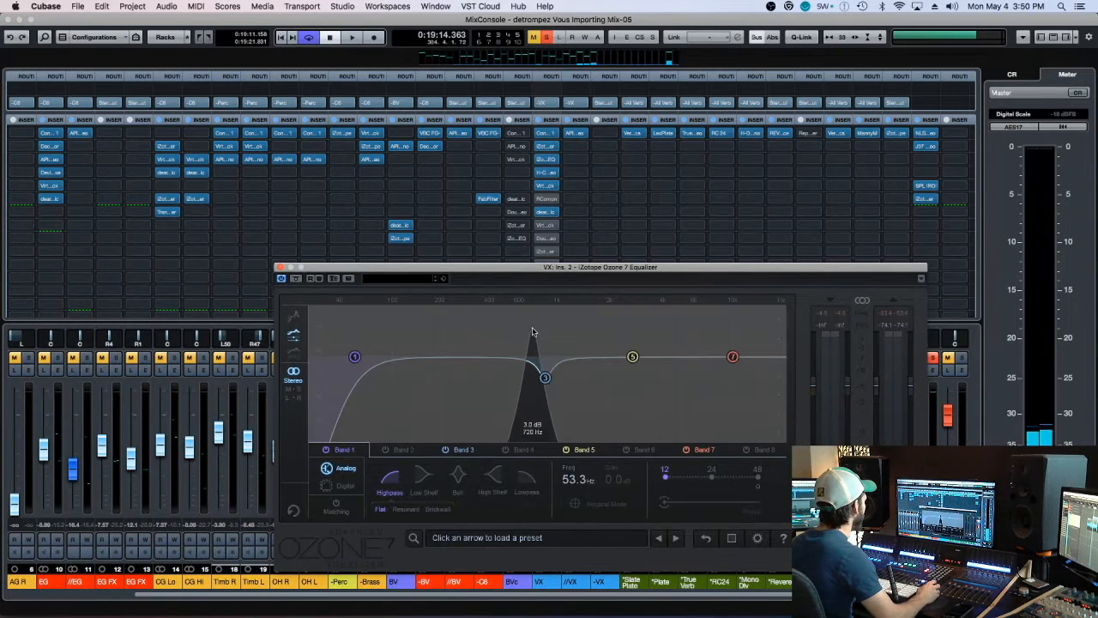
{"action": "left_click_drag", "start_coordinate": [543, 163], "coordinate": [543, 148]}
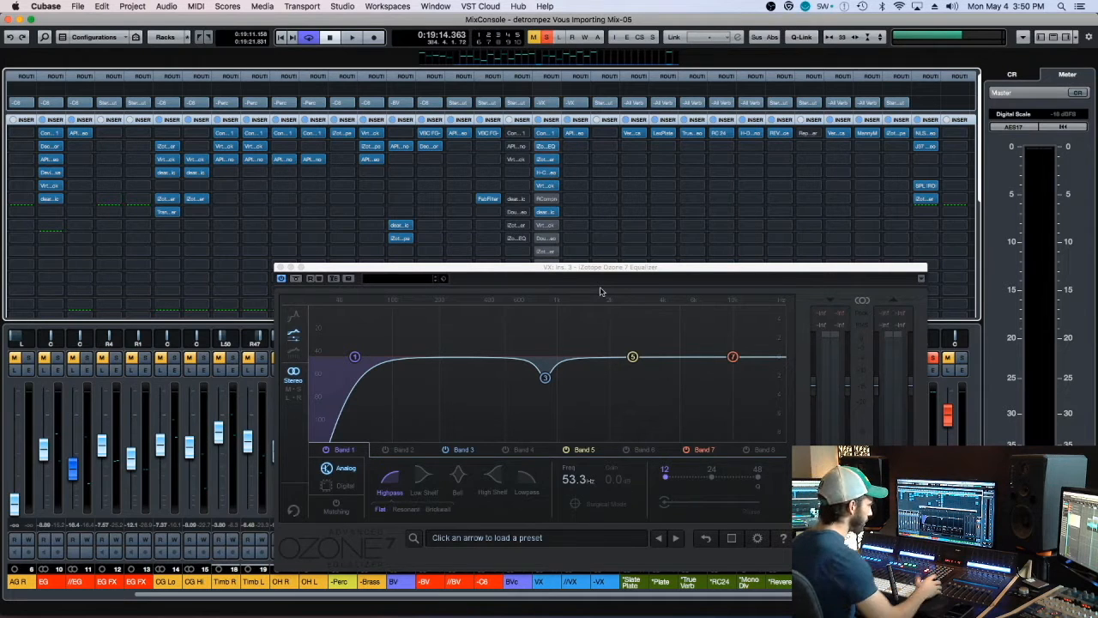
Sweep the vocal mids and set the Ozone 7 Equalizer's band 5 to a -3.9 dB cut at 885 Hz with Q 7.3.
{"action": "key", "text": "space"}
{"action": "left_click_drag", "start_coordinate": [522, 335], "coordinate": [544, 317]}
{"action": "left_click_drag", "start_coordinate": [632, 356], "coordinate": [574, 385]}
{"action": "key", "text": "space"}
{"action": "left_click_drag", "start_coordinate": [566, 338], "coordinate": [544, 330]}
{"action": "left_click_drag", "start_coordinate": [555, 382], "coordinate": [532, 394]}
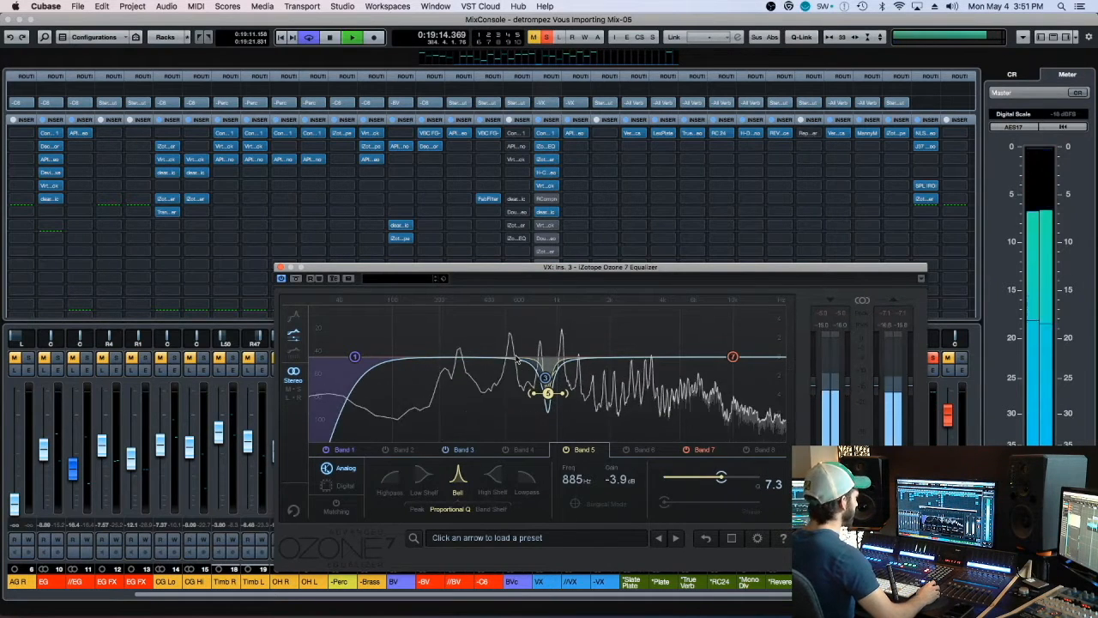
{"action": "key", "text": "space"}
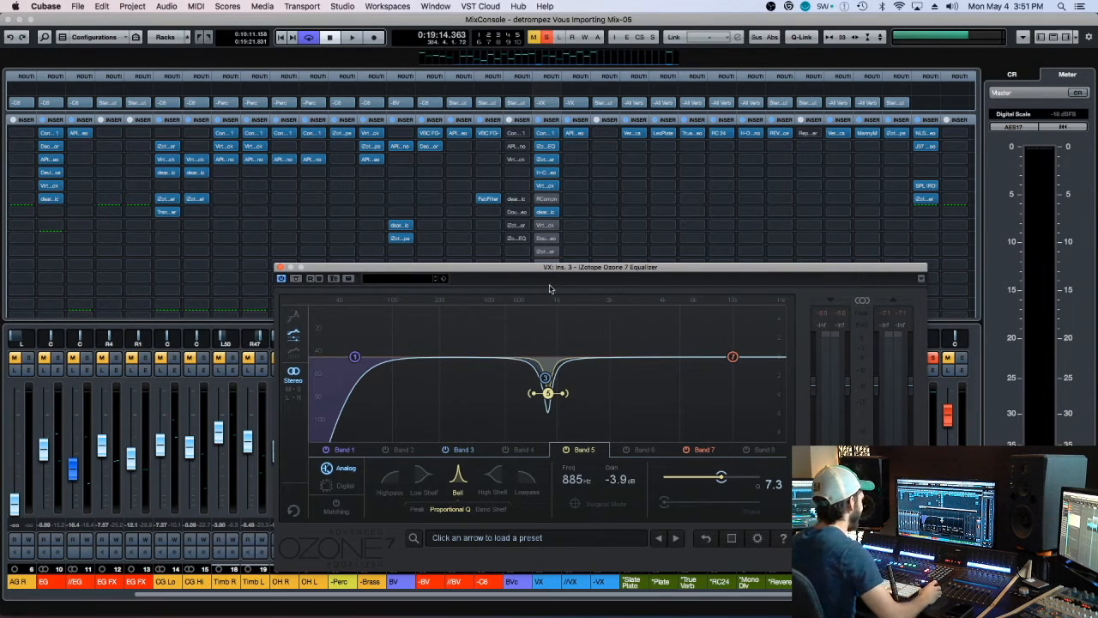
{"action": "left_click_drag", "start_coordinate": [555, 268], "coordinate": [544, 268]}
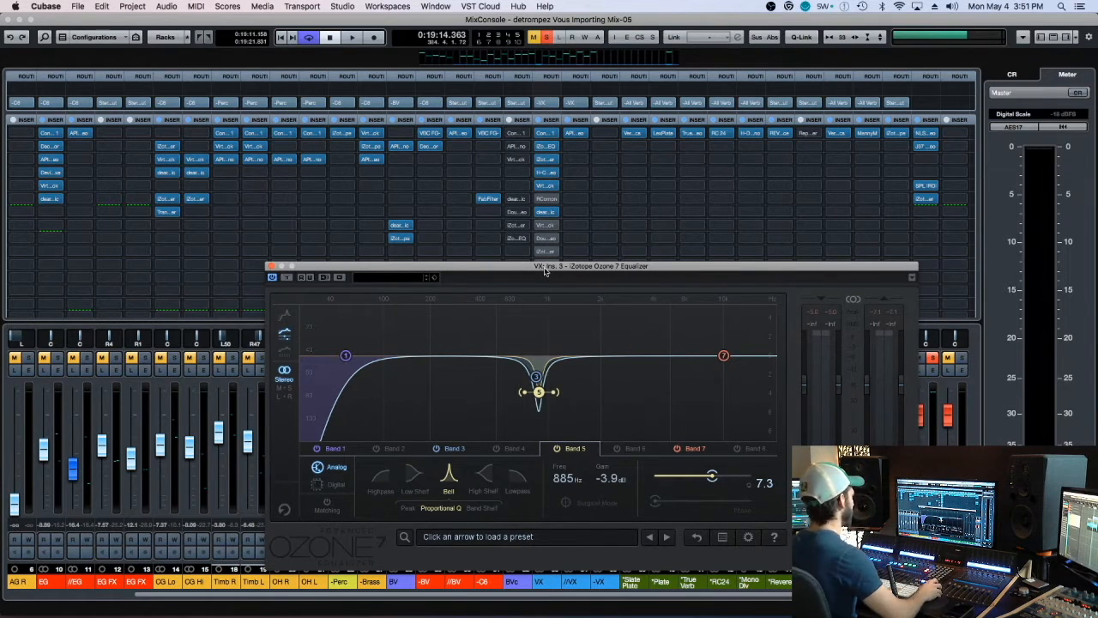
Play the loop and audition the frequencies around the Ozone 7 Equalizer's band 5 cut.
{"action": "key", "text": "space"}
{"action": "left_click_drag", "start_coordinate": [528, 322], "coordinate": [549, 323]}
{"action": "key", "text": "space"}
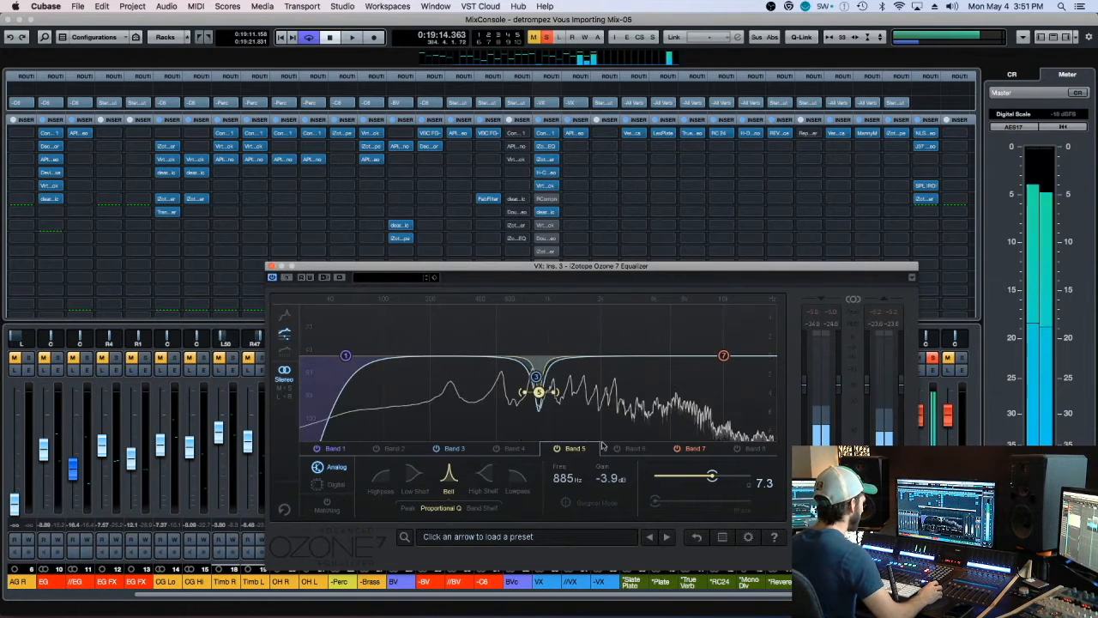
{"action": "left_click", "coordinate": [502, 184]}
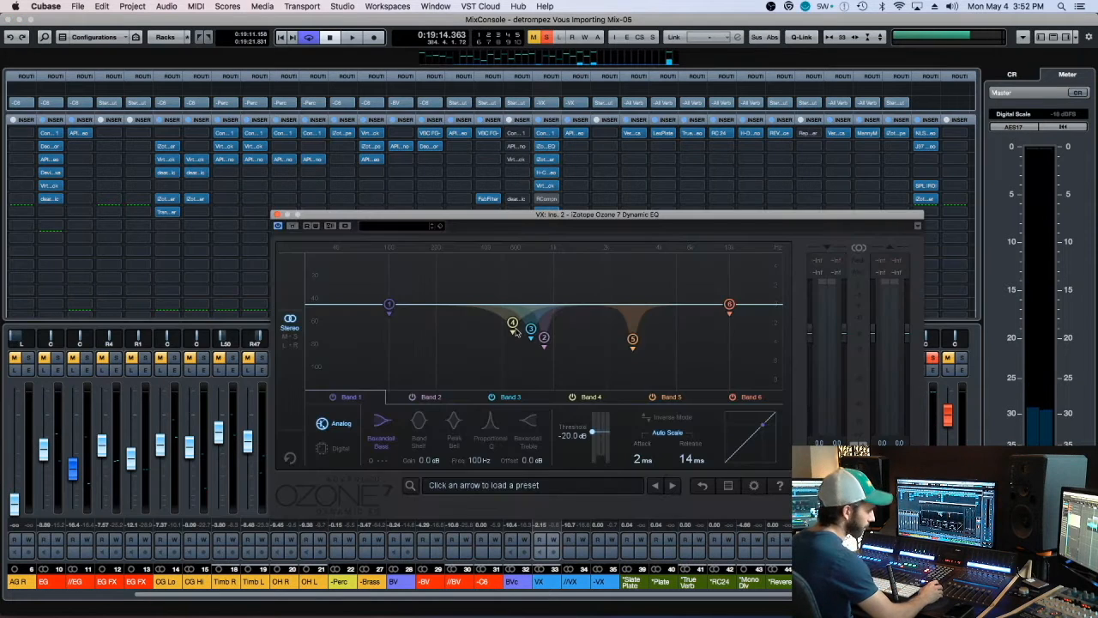
In the Dynamic EQ on VX insert 2, set band 2 to -5.2 dB at 912 Hz with a 183 ms release.
{"action": "key", "text": "space"}
{"action": "left_click_drag", "start_coordinate": [520, 284], "coordinate": [552, 259]}
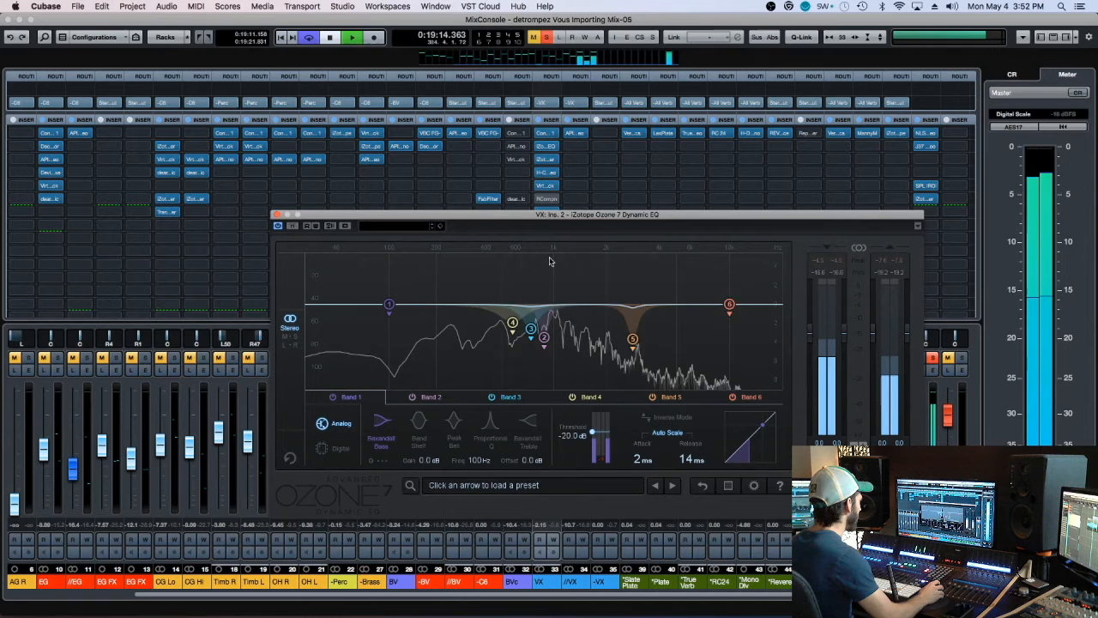
{"action": "left_click", "coordinate": [547, 343]}
{"action": "key", "text": "space"}
{"action": "left_click_drag", "start_coordinate": [547, 344], "coordinate": [547, 353]}
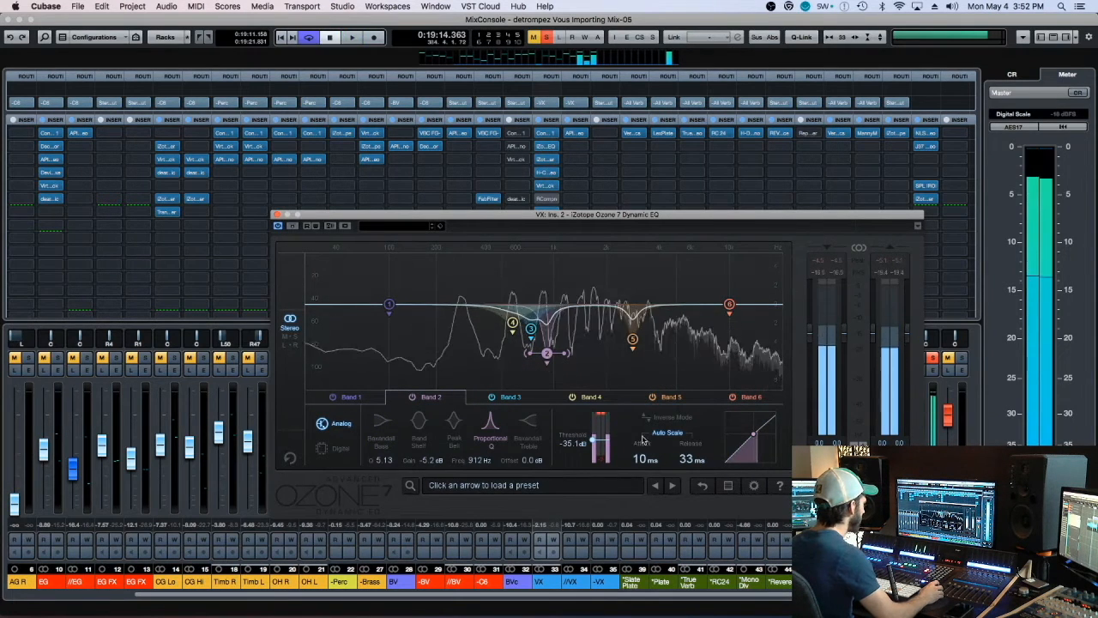
{"action": "key", "text": "space"}
{"action": "left_click_drag", "start_coordinate": [689, 461], "coordinate": [686, 451]}
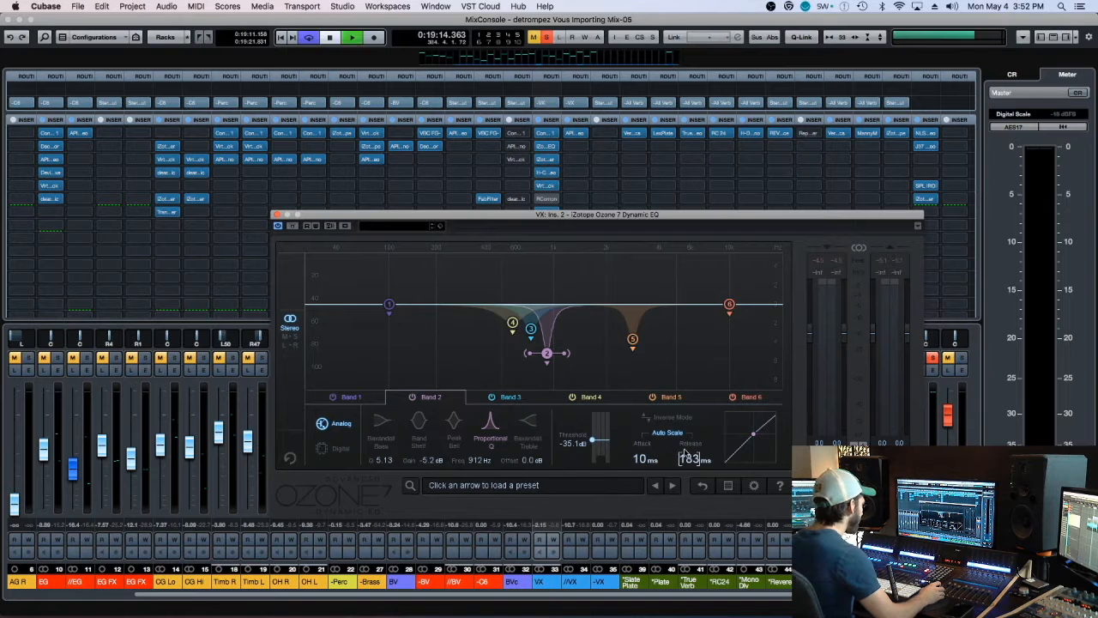
Set the Dynamic EQ's band 3 to -3.6 dB at 737 Hz with a 96 ms release while auditioning the mids.
{"action": "key", "text": "space"}
{"action": "left_click_drag", "start_coordinate": [549, 285], "coordinate": [547, 287]}
{"action": "left_click_drag", "start_coordinate": [546, 353], "coordinate": [532, 339]}
{"action": "left_click", "coordinate": [525, 321], "text": "alt"}
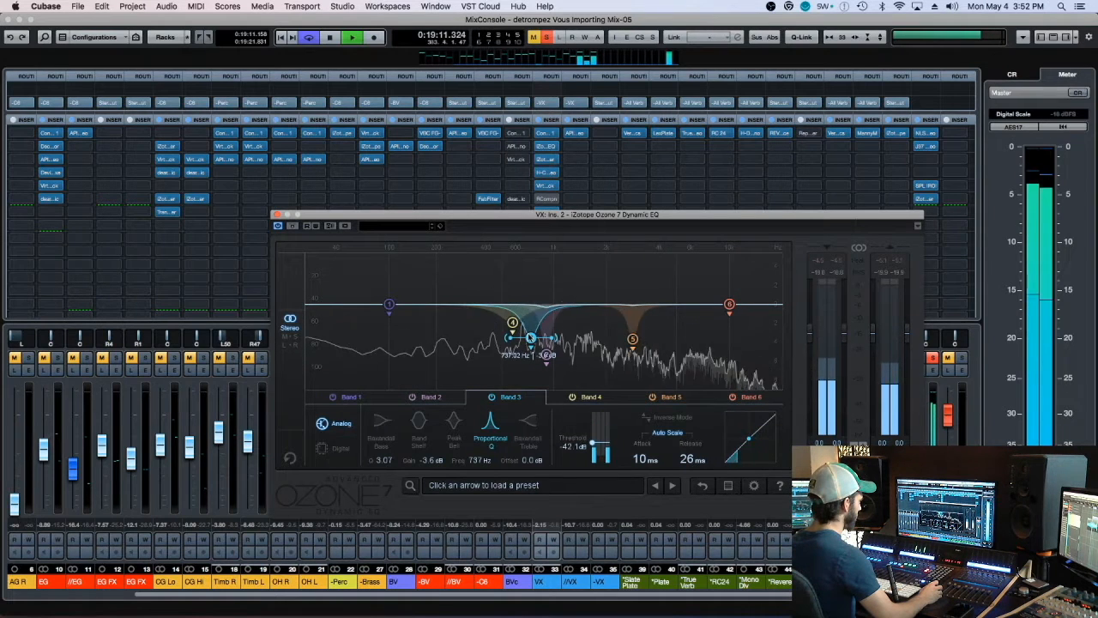
{"action": "left_click_drag", "start_coordinate": [692, 463], "coordinate": [692, 458]}
{"action": "key", "text": "space"}
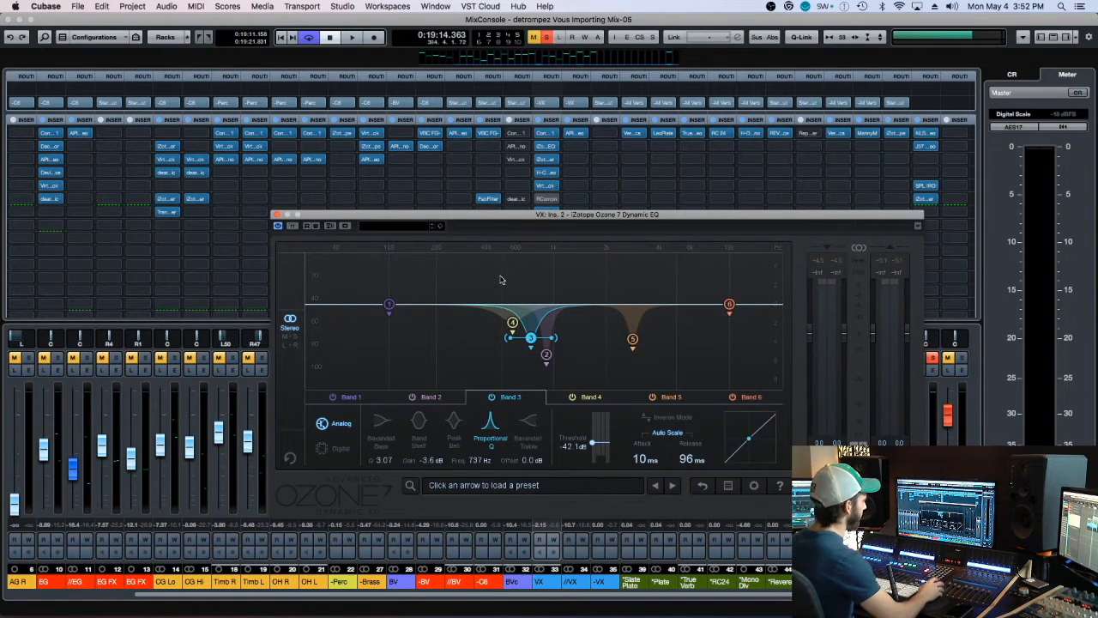
Set the Dynamic EQ's band 4 to -2.5 dB at 586 Hz during playback, close the plug-in and stop the loop.
{"action": "key", "text": "space"}
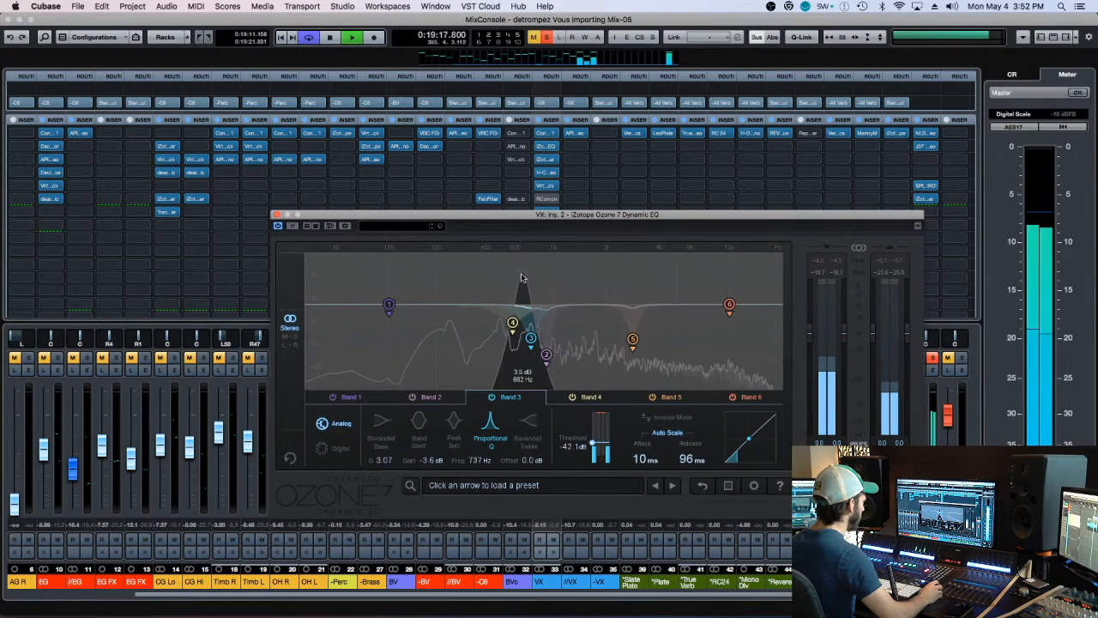
{"action": "left_click", "coordinate": [513, 325]}
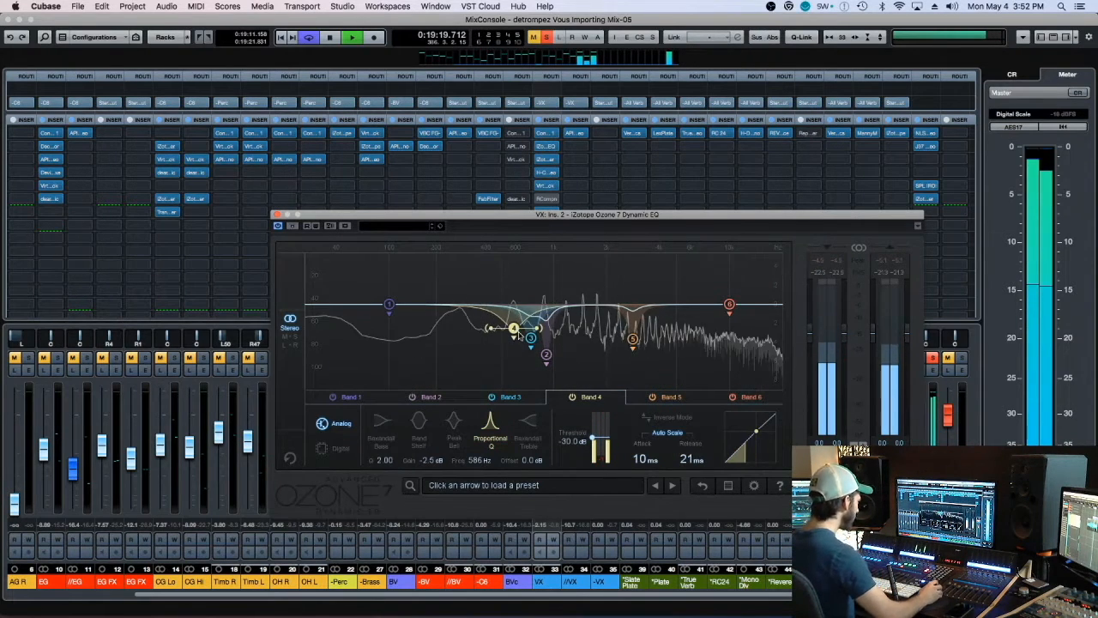
{"action": "key", "text": "super+w"}
{"action": "key", "text": "space"}
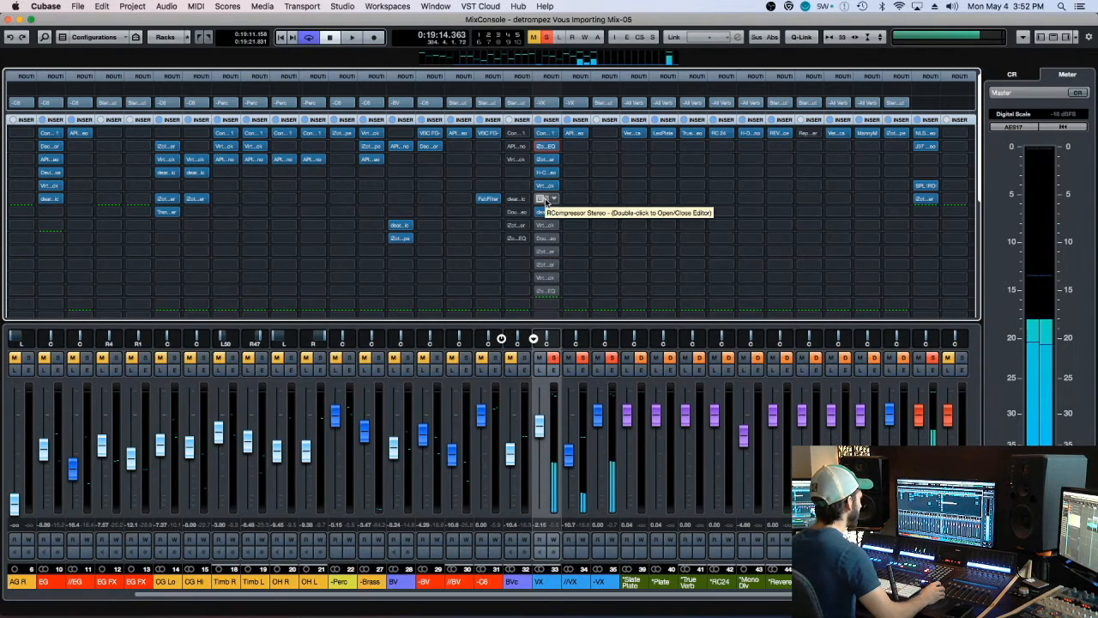
Activate the RCompressor on VX insert 6, compare it bypassed while the loop plays, and close it with bypass left on.
{"action": "double_click", "coordinate": [545, 200]}
{"action": "key", "text": "space"}
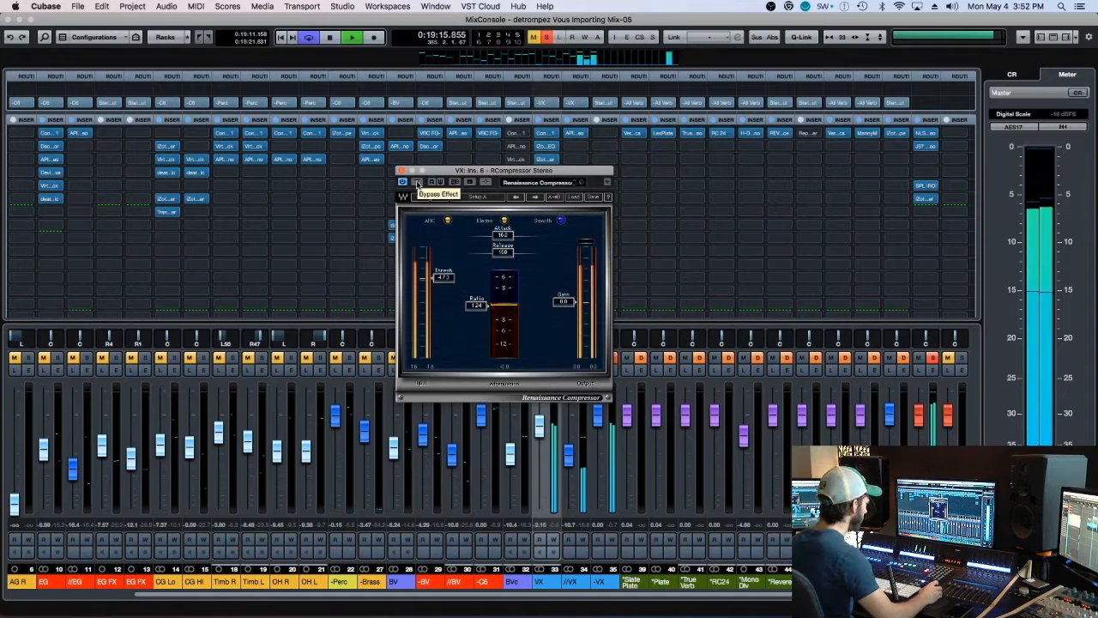
{"action": "left_click", "coordinate": [417, 183]}
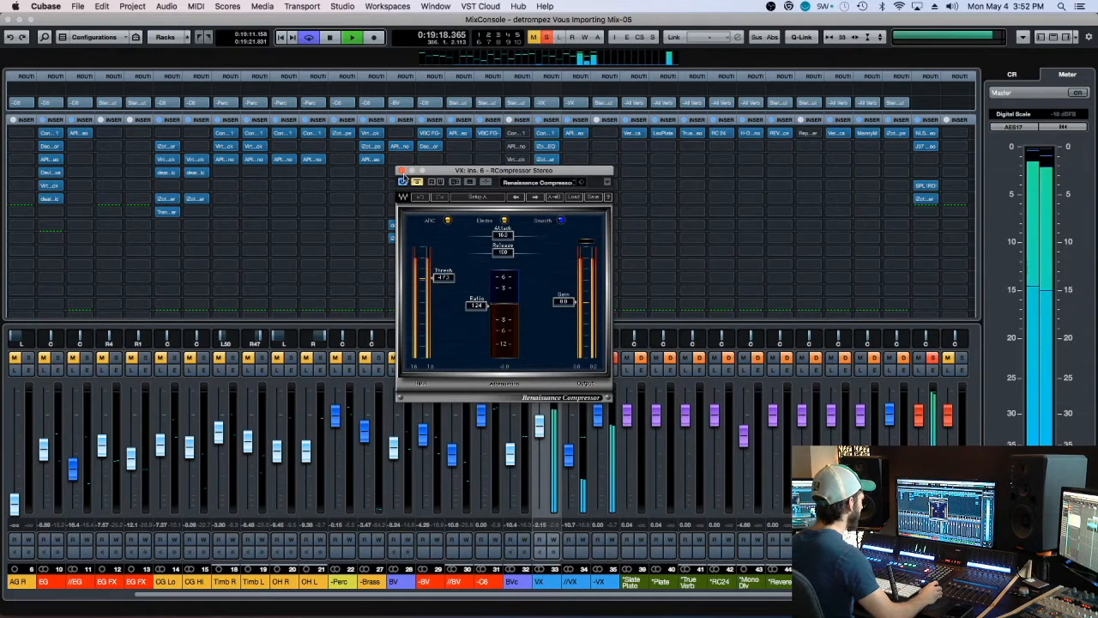
{"action": "left_click", "coordinate": [402, 170]}
{"action": "key", "text": "space"}
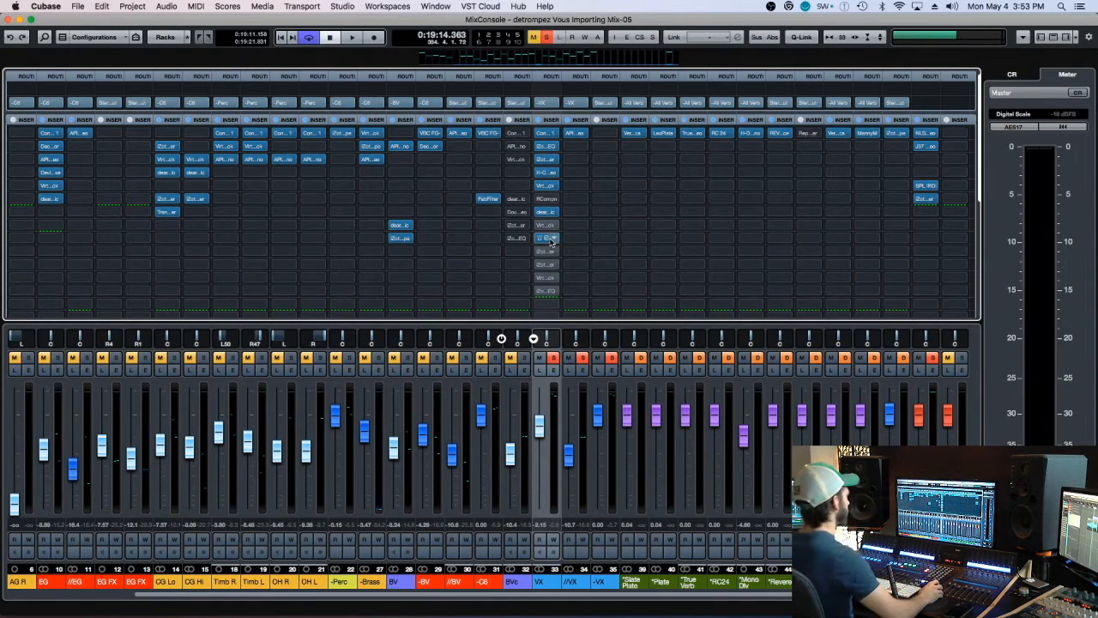
Open the Doubler2 on VX insert 9 and reposition its window clear of the VX insert list.
{"action": "double_click", "coordinate": [545, 238]}
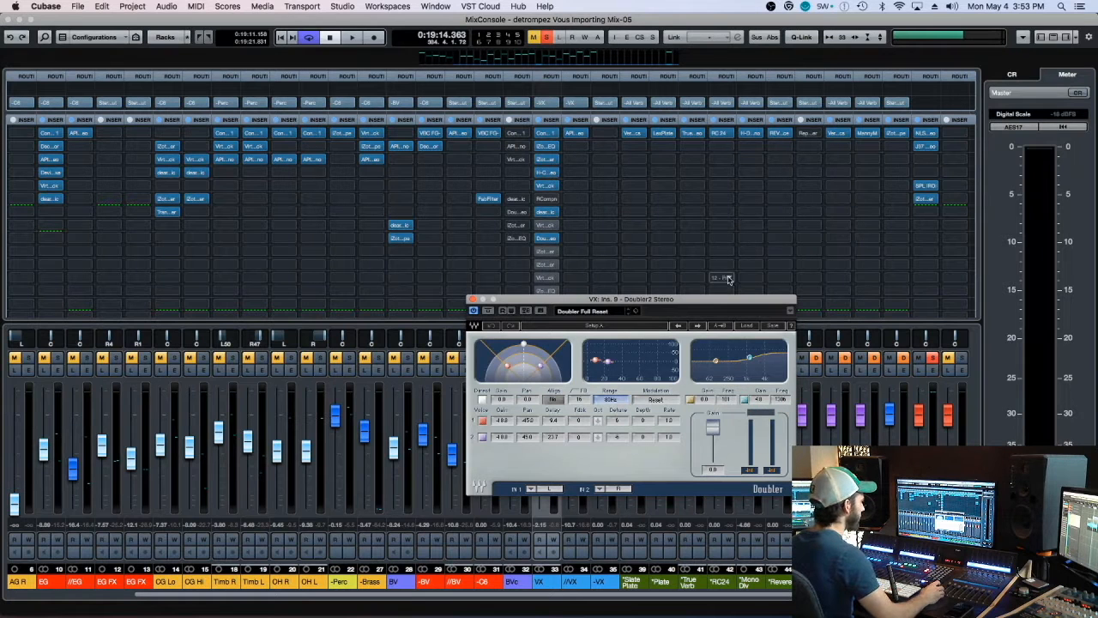
{"action": "left_click_drag", "start_coordinate": [730, 300], "coordinate": [711, 293]}
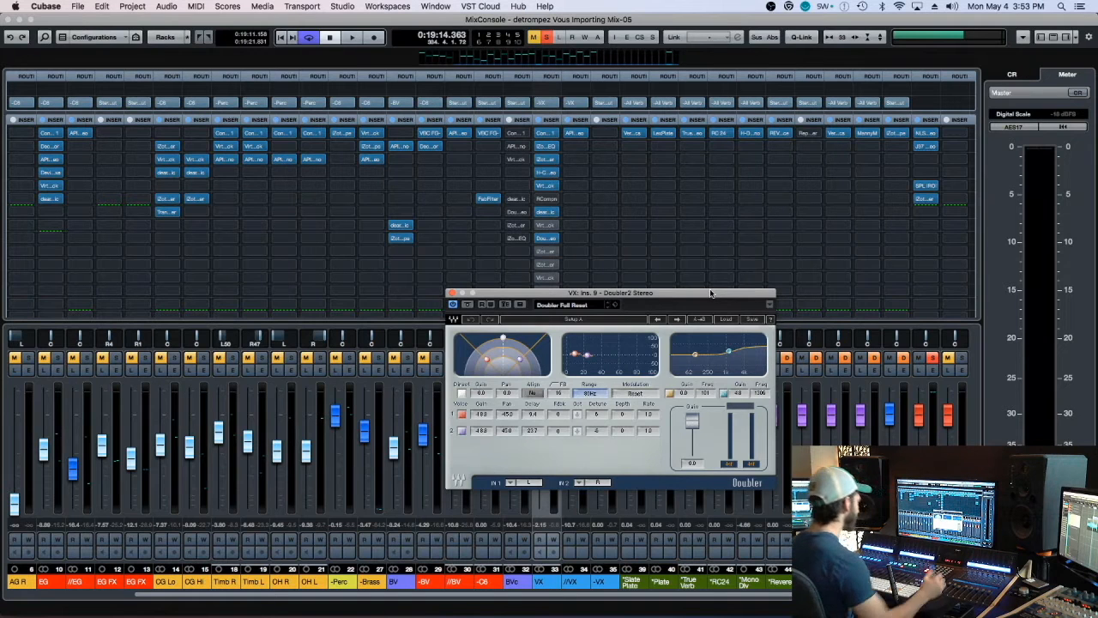
{"action": "left_click_drag", "start_coordinate": [706, 294], "coordinate": [706, 299]}
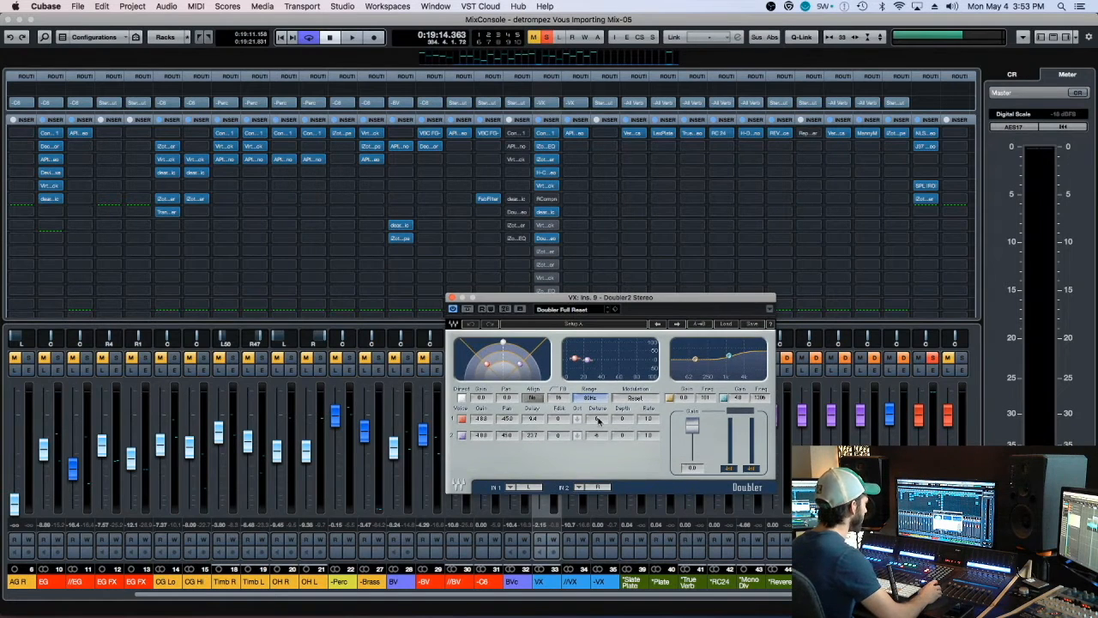
{"action": "left_click_drag", "start_coordinate": [598, 299], "coordinate": [694, 220]}
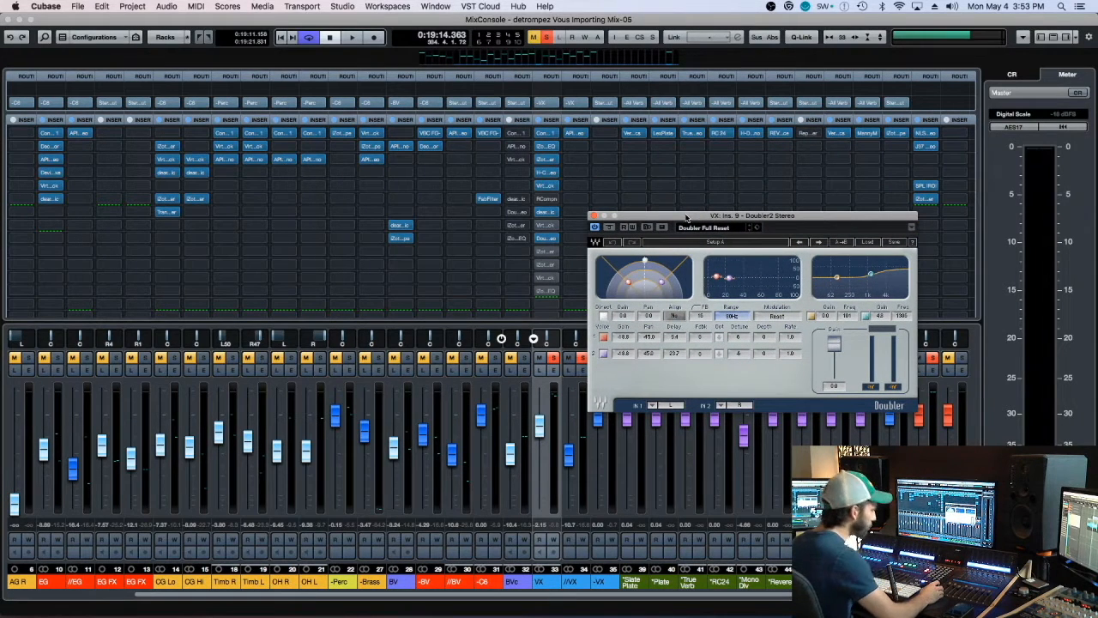
{"action": "left_click_drag", "start_coordinate": [700, 216], "coordinate": [693, 229]}
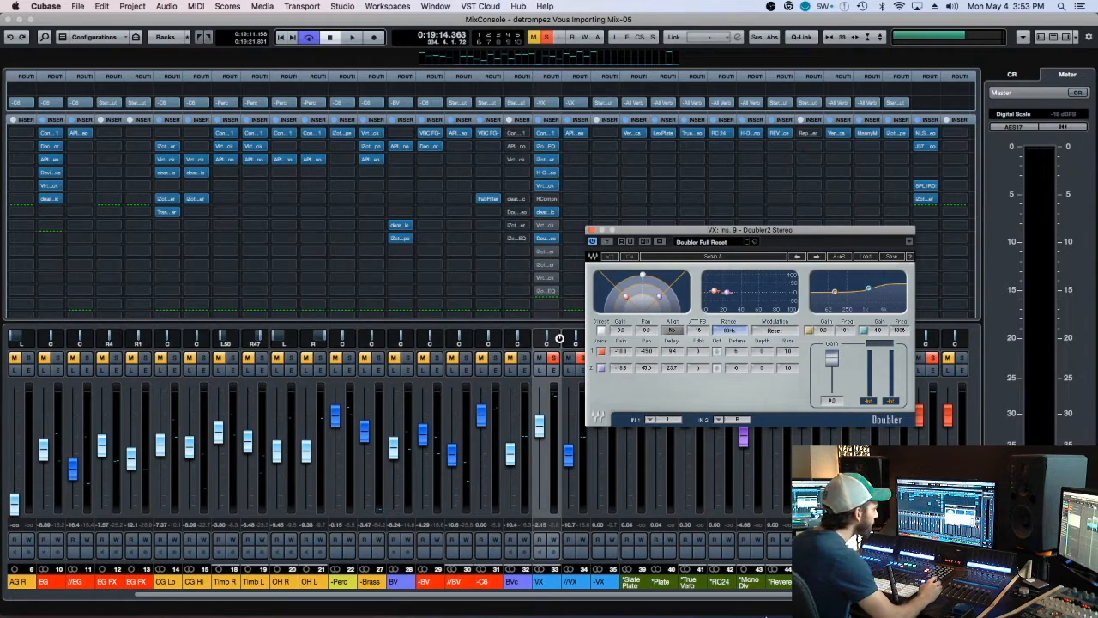
Switch to Spotify and bring up the References playlist.
{"action": "mouse_move", "coordinate": [766, 616]}
{"action": "left_click", "coordinate": [656, 609]}
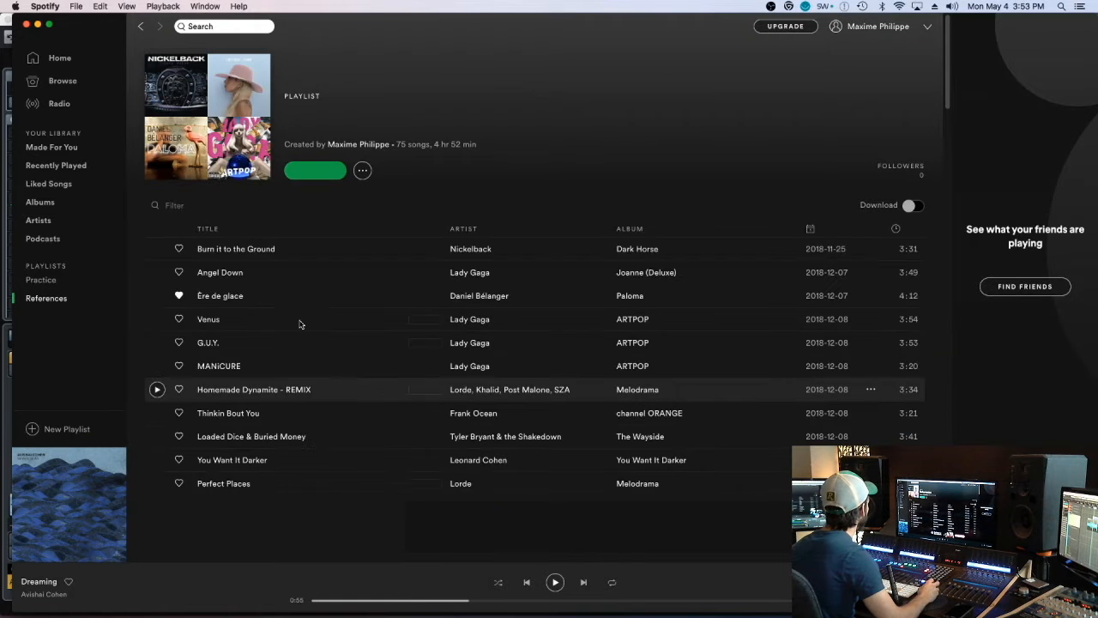
Play the reference song breathin by Ariana Grande, pause it, close the Spotify window and return to Cubase's MixConsole.
{"action": "scroll", "coordinate": [236, 352], "scroll_direction": "down", "scroll_amount": 2}
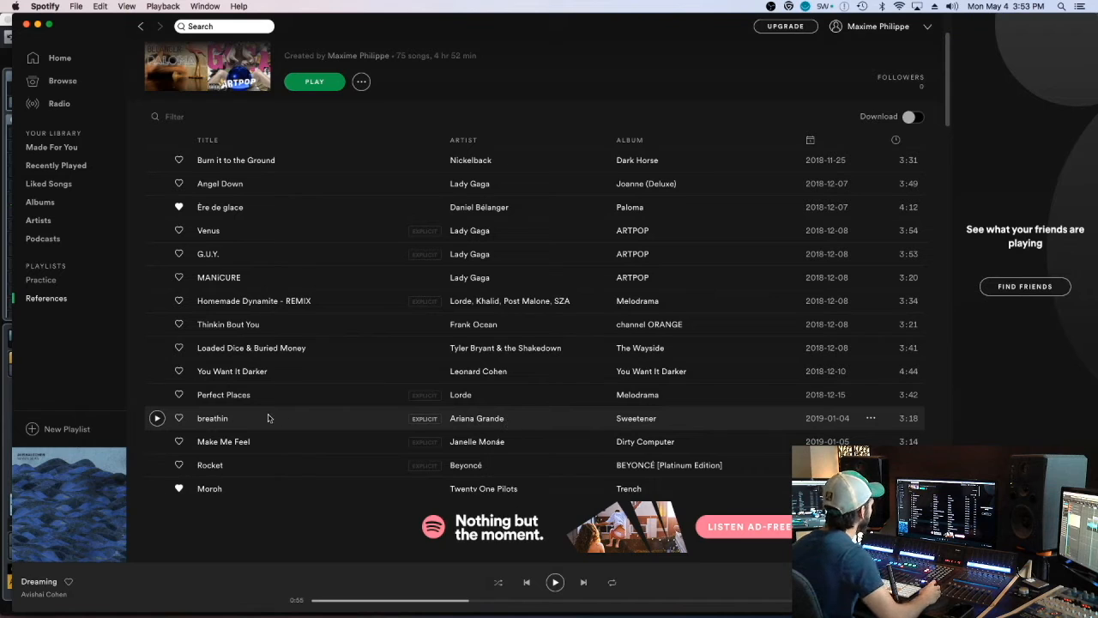
{"action": "left_click", "coordinate": [157, 418]}
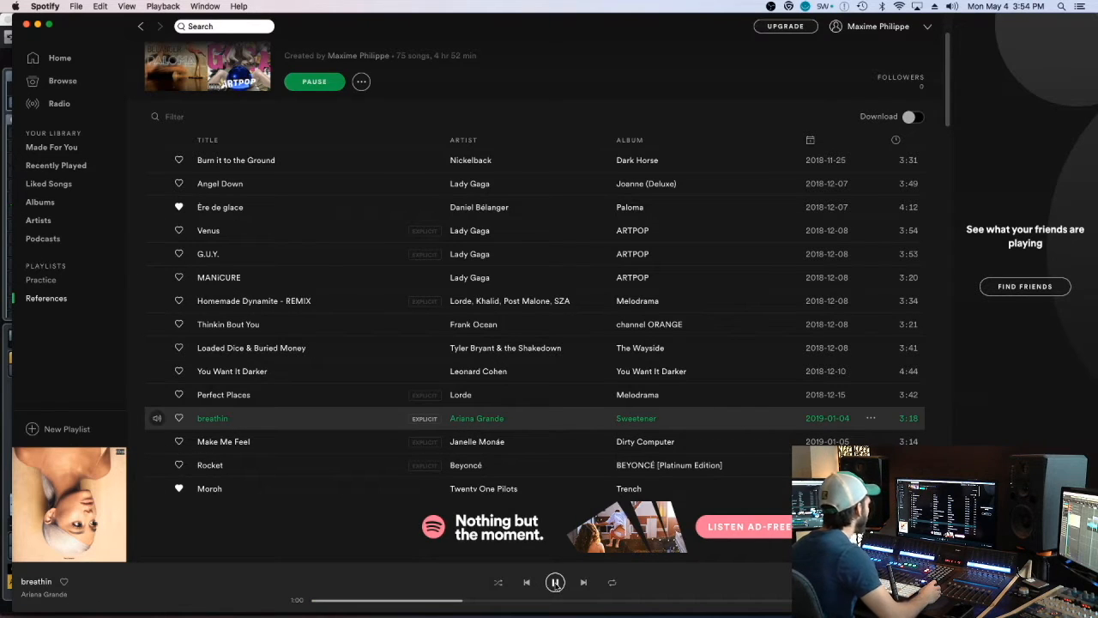
{"action": "left_click", "coordinate": [555, 584]}
{"action": "left_click", "coordinate": [26, 24]}
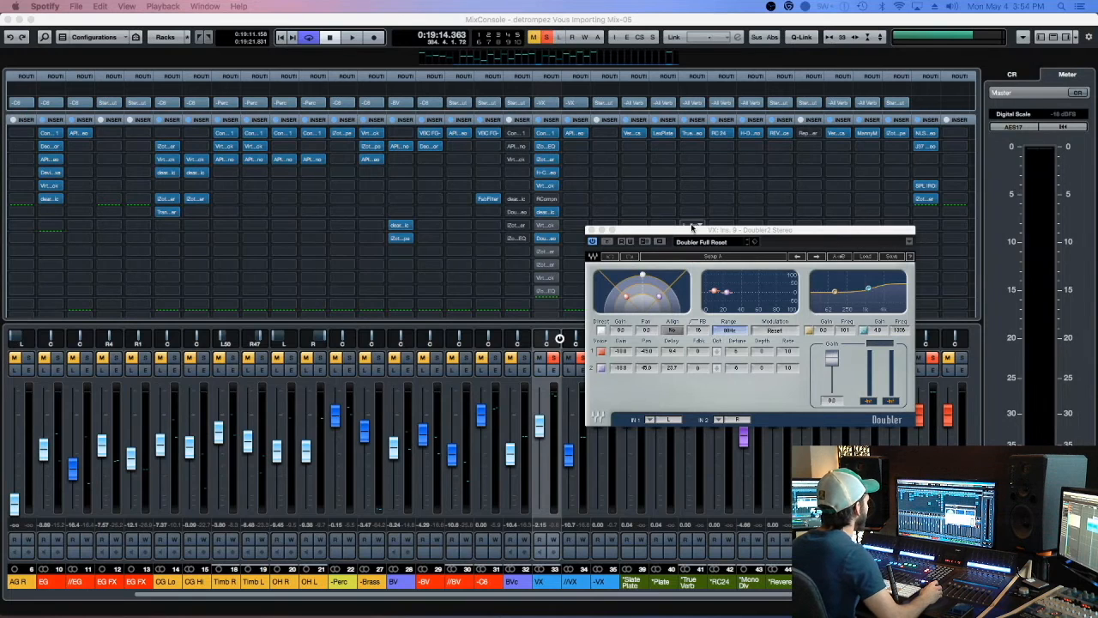
Move the Doubler2 window higher and try clearly louder gains on both doubled voices while the vocal loop plays.
{"action": "left_click_drag", "start_coordinate": [691, 228], "coordinate": [478, 97]}
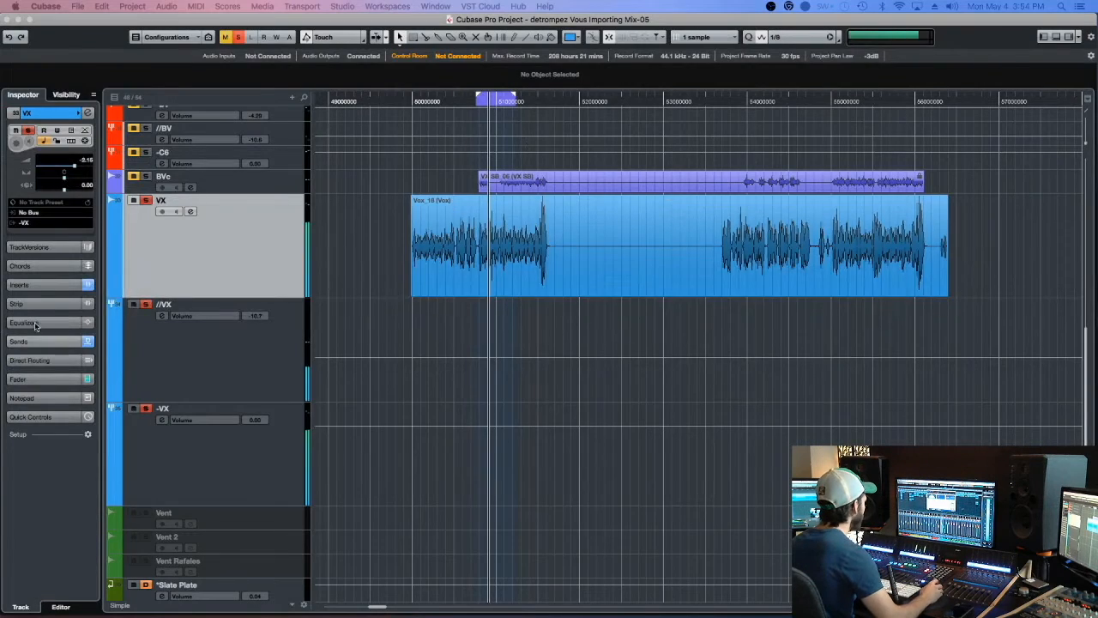
{"action": "key", "text": "space"}
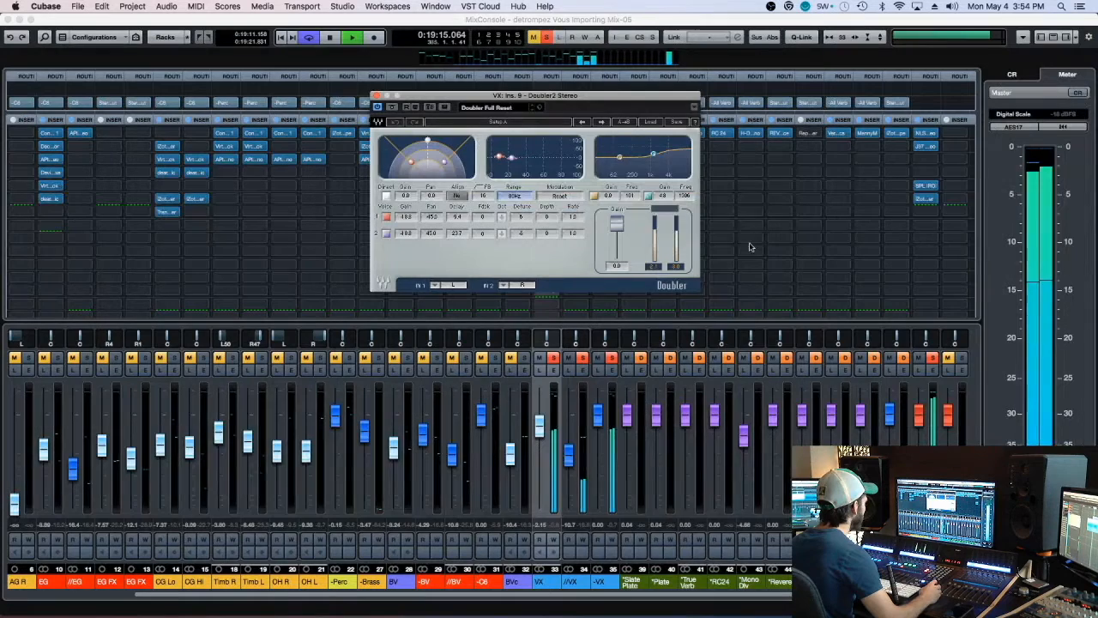
{"action": "key", "text": "space"}
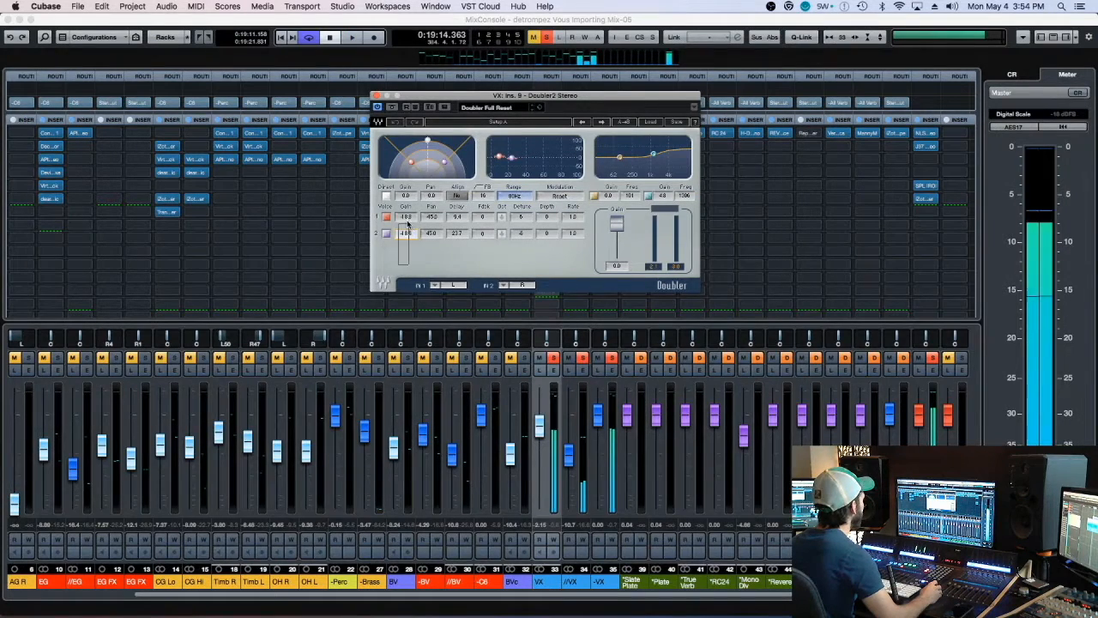
{"action": "left_click_drag", "start_coordinate": [407, 232], "coordinate": [407, 213]}
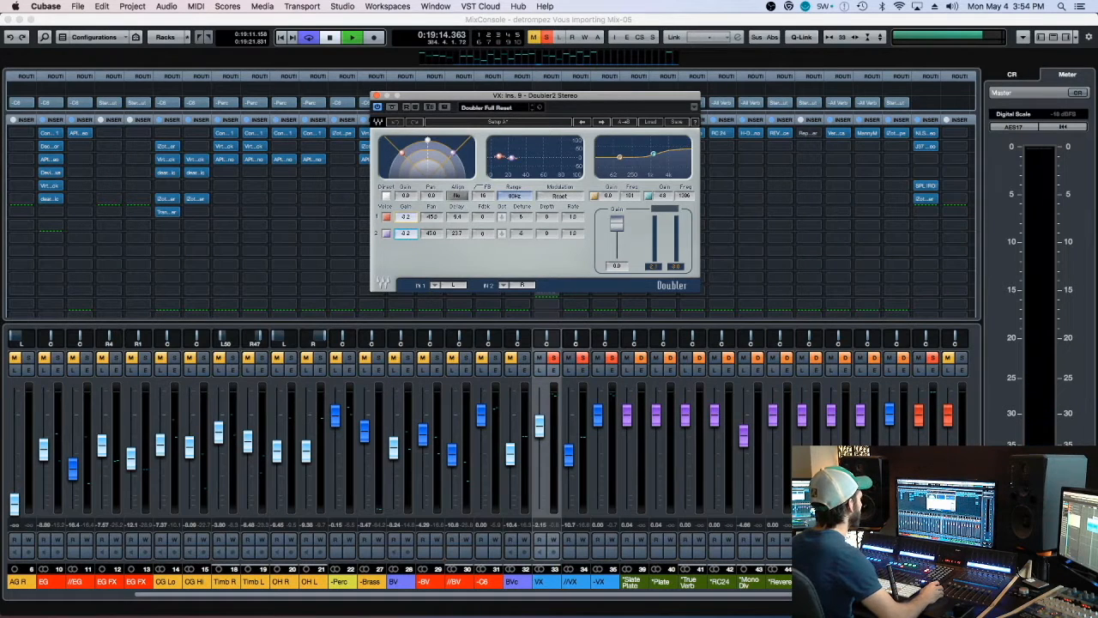
{"action": "key", "text": "space"}
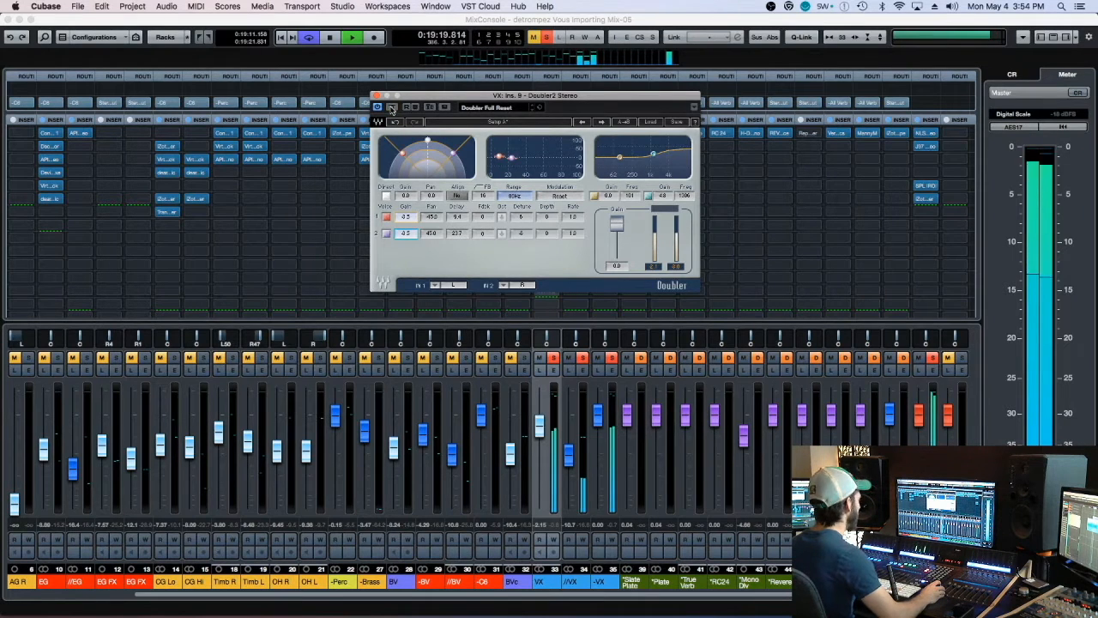
{"action": "key", "text": "space"}
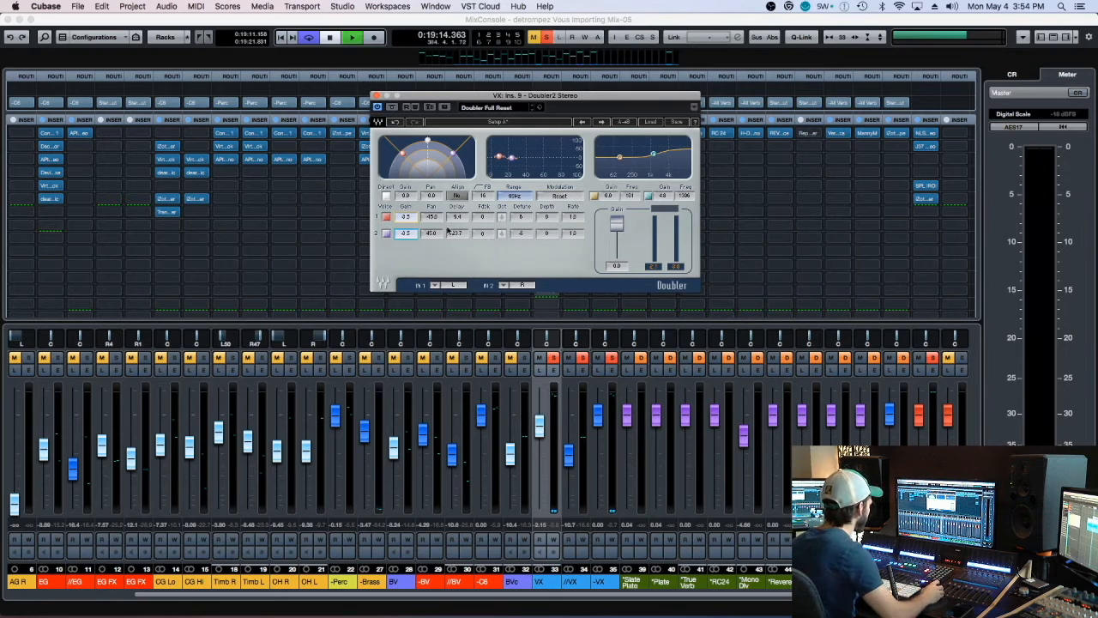
Bring both Doubler2 voice gains back down to about -18.5 while auditioning the vocal loop.
{"action": "key", "text": "space"}
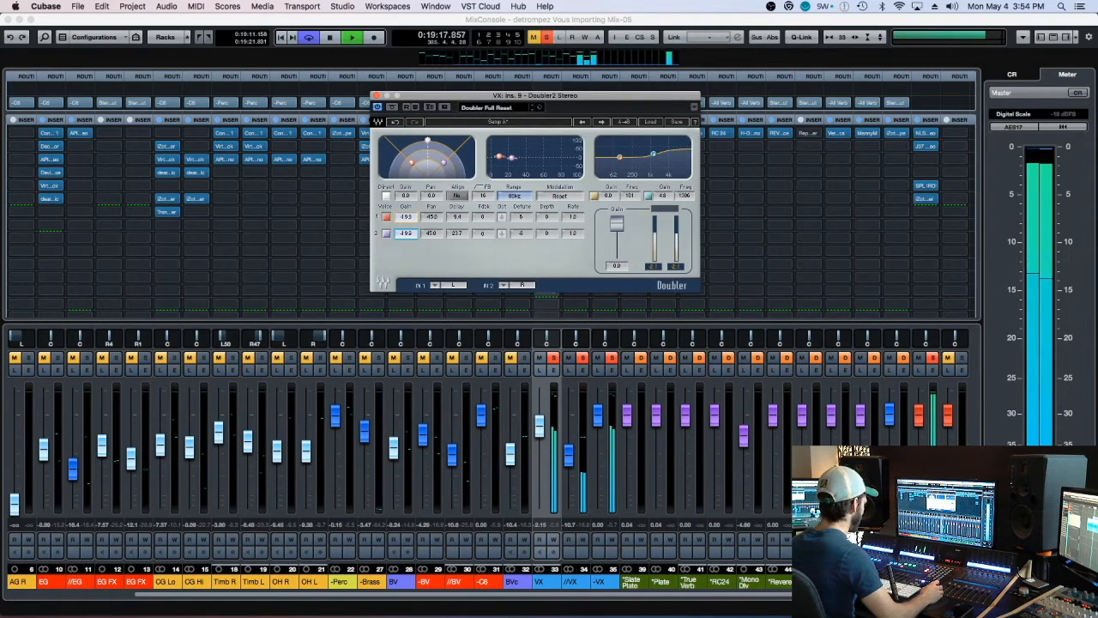
{"action": "key", "text": "space"}
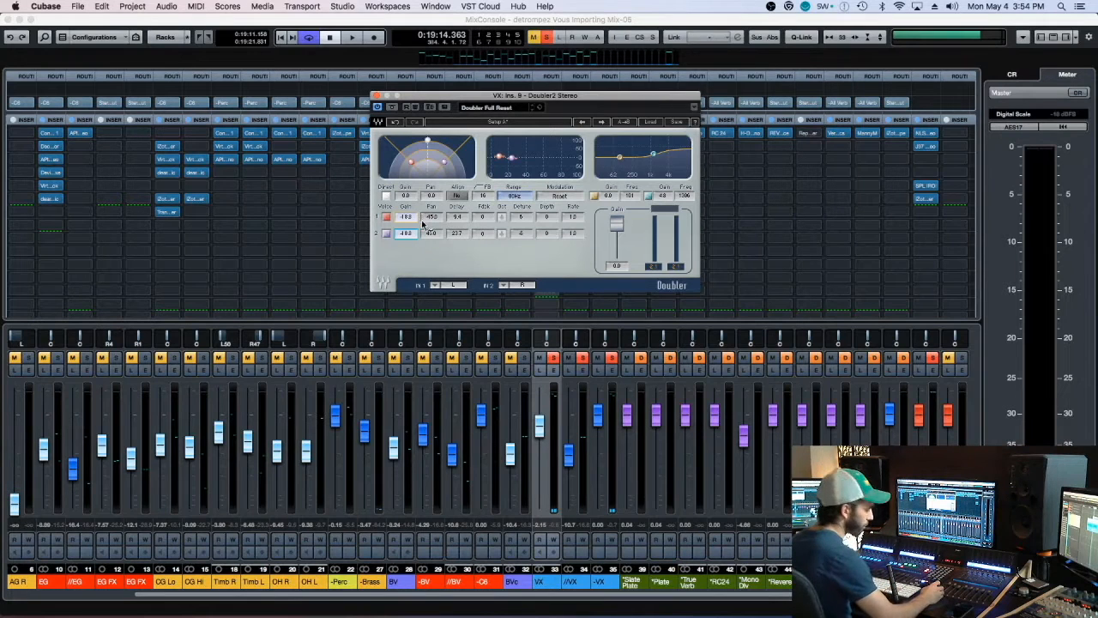
{"action": "key", "text": "space"}
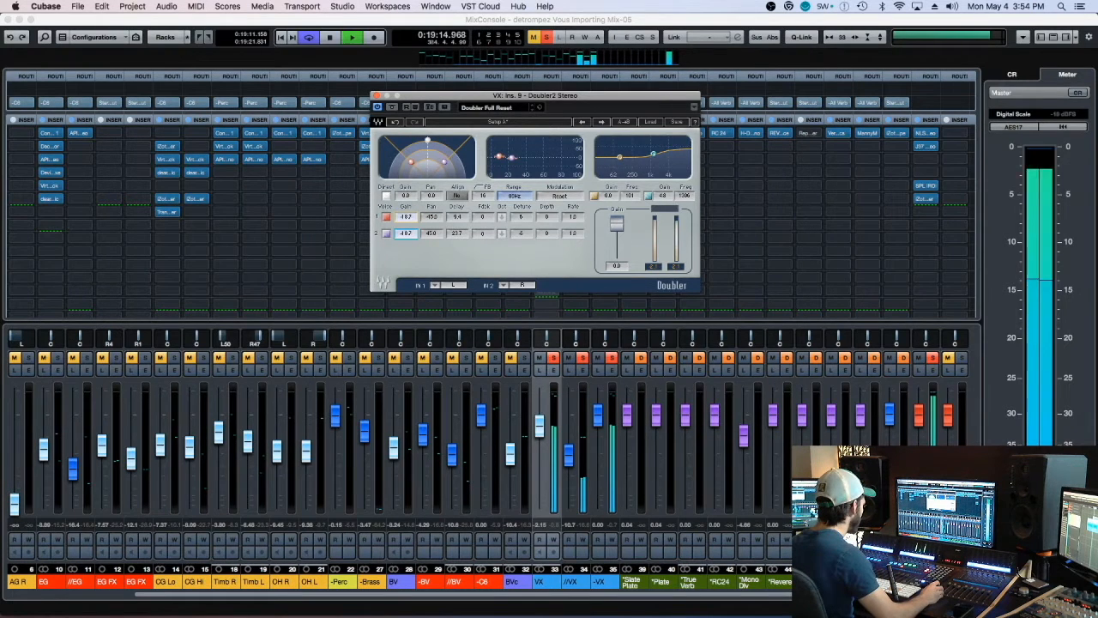
{"action": "key", "text": "space"}
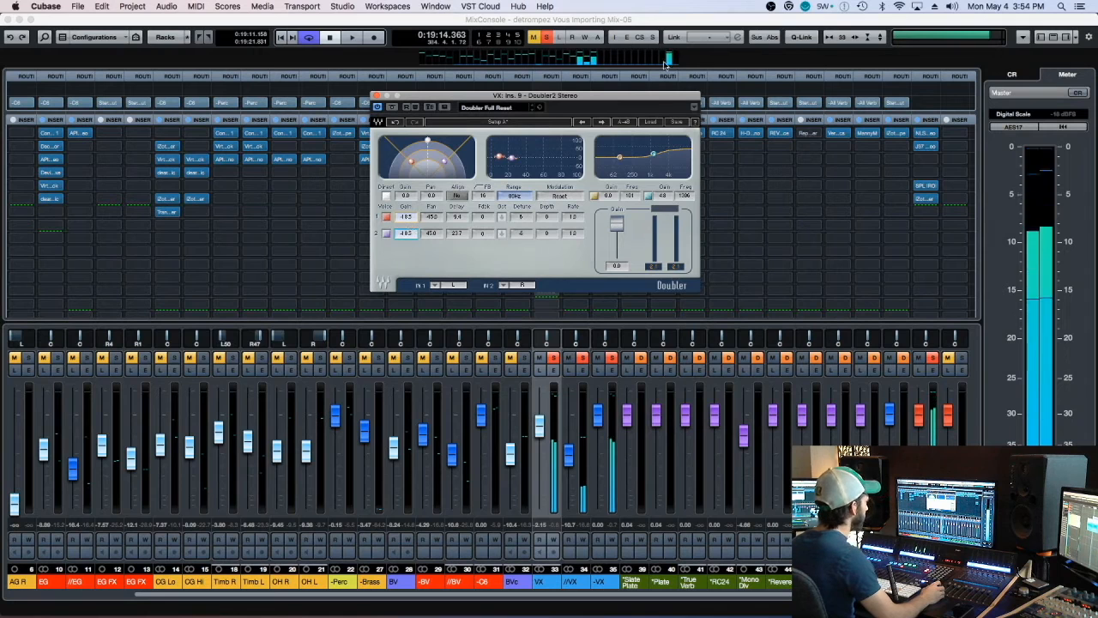
Clear the view of VX's inserts and look through the iZotope plug-ins available for its empty slot without loading one.
{"action": "left_click_drag", "start_coordinate": [656, 99], "coordinate": [484, 73]}
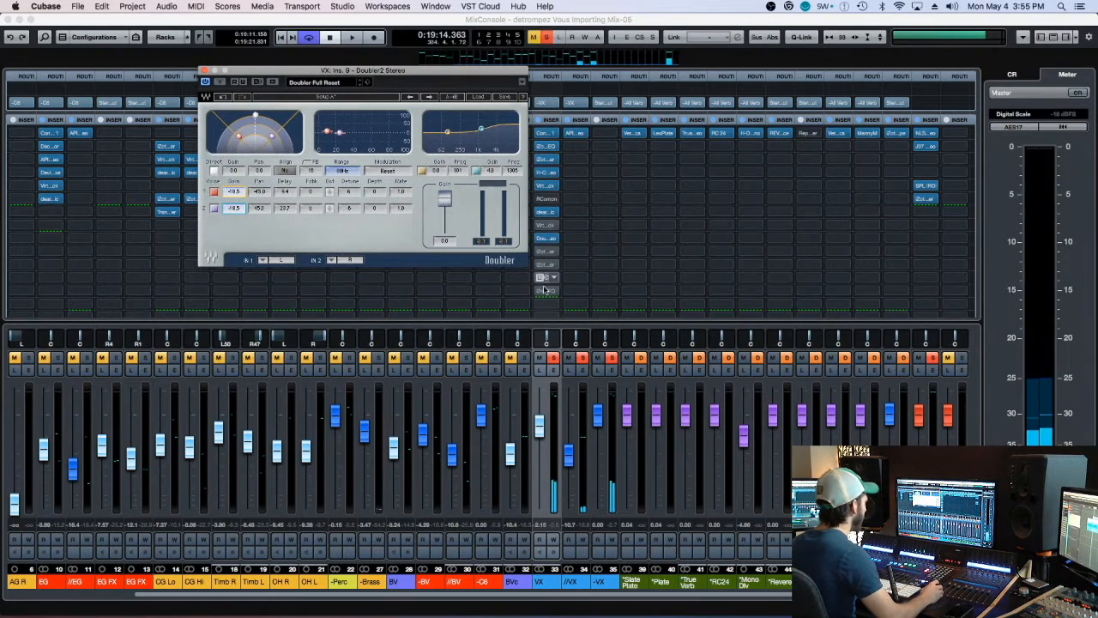
{"action": "left_click", "coordinate": [548, 305]}
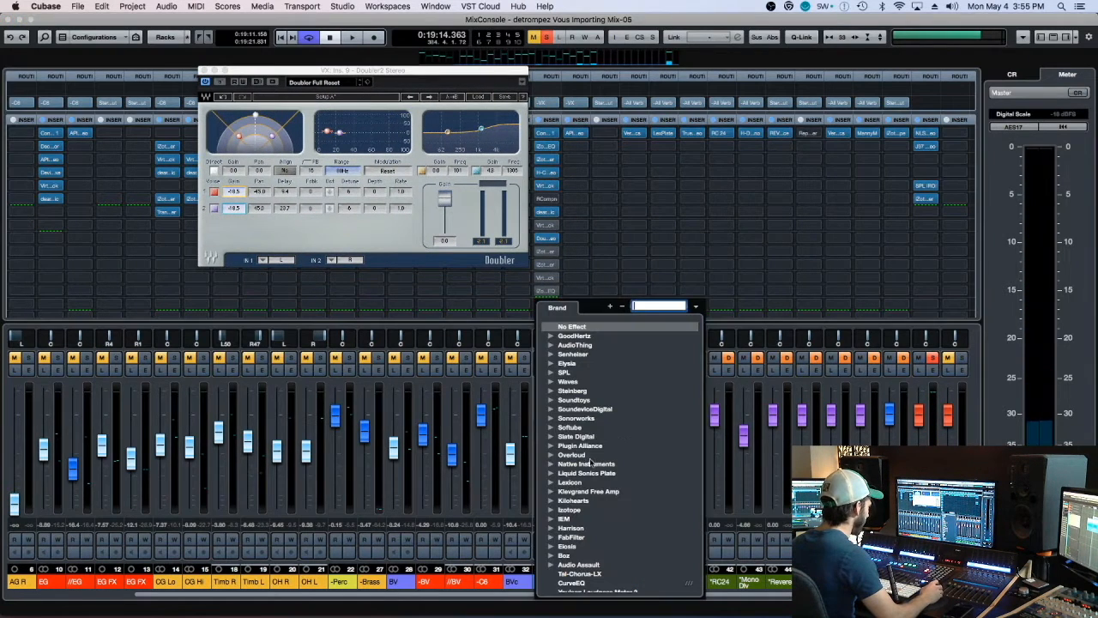
{"action": "left_click", "coordinate": [551, 511]}
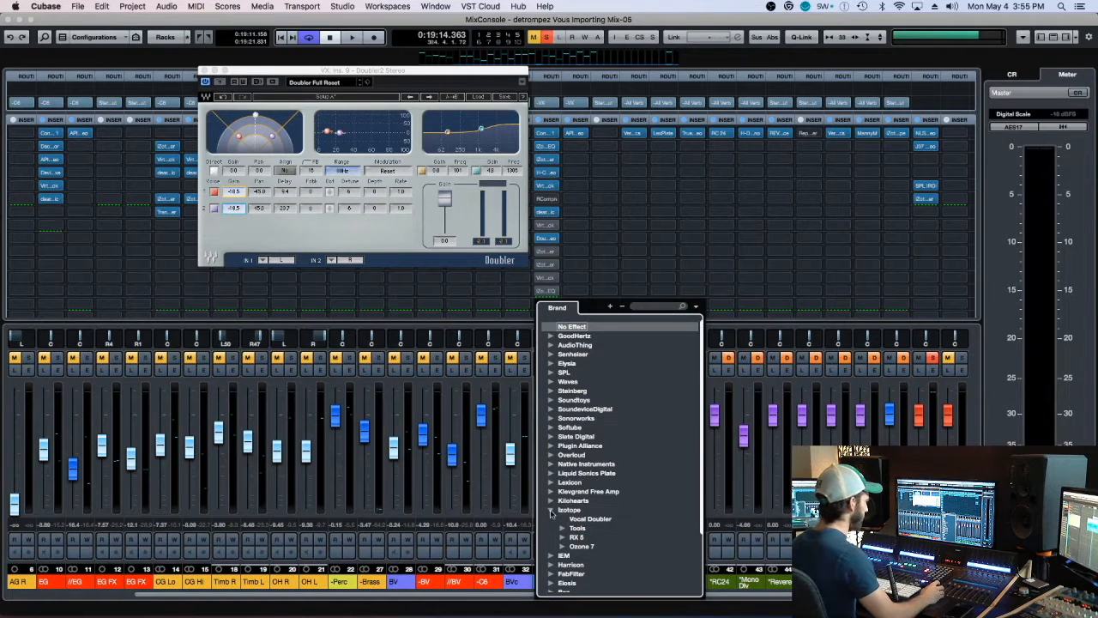
{"action": "left_click", "coordinate": [551, 510]}
{"action": "left_click", "coordinate": [490, 314]}
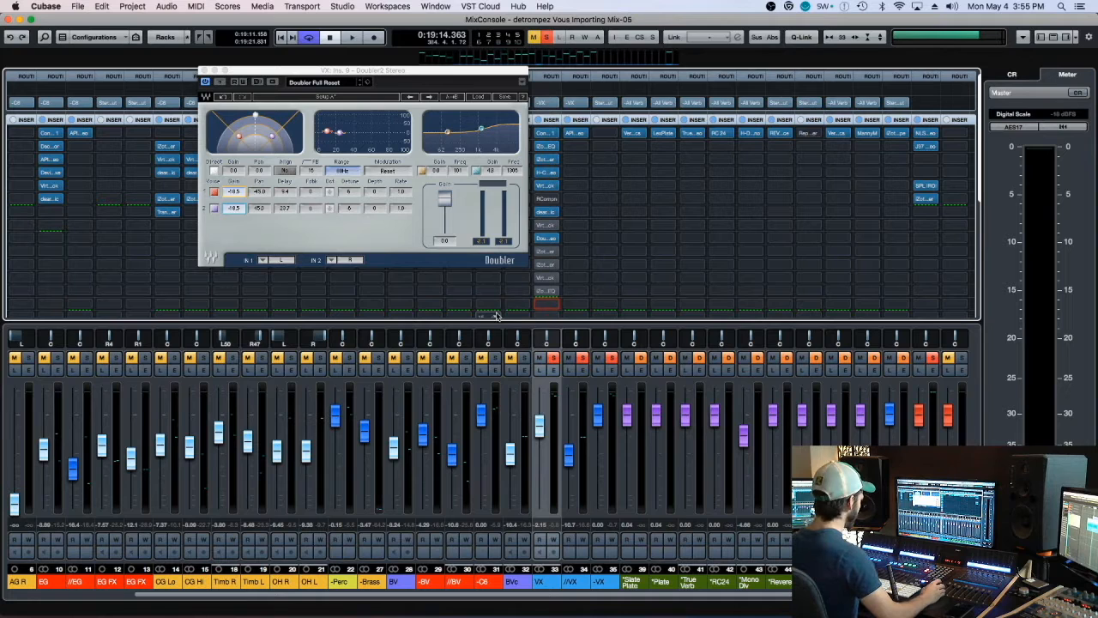
Lower both Doubler2 voice gains to -19.2 during loop playback and reposition the plug-in window.
{"action": "left_click_drag", "start_coordinate": [456, 68], "coordinate": [567, 107]}
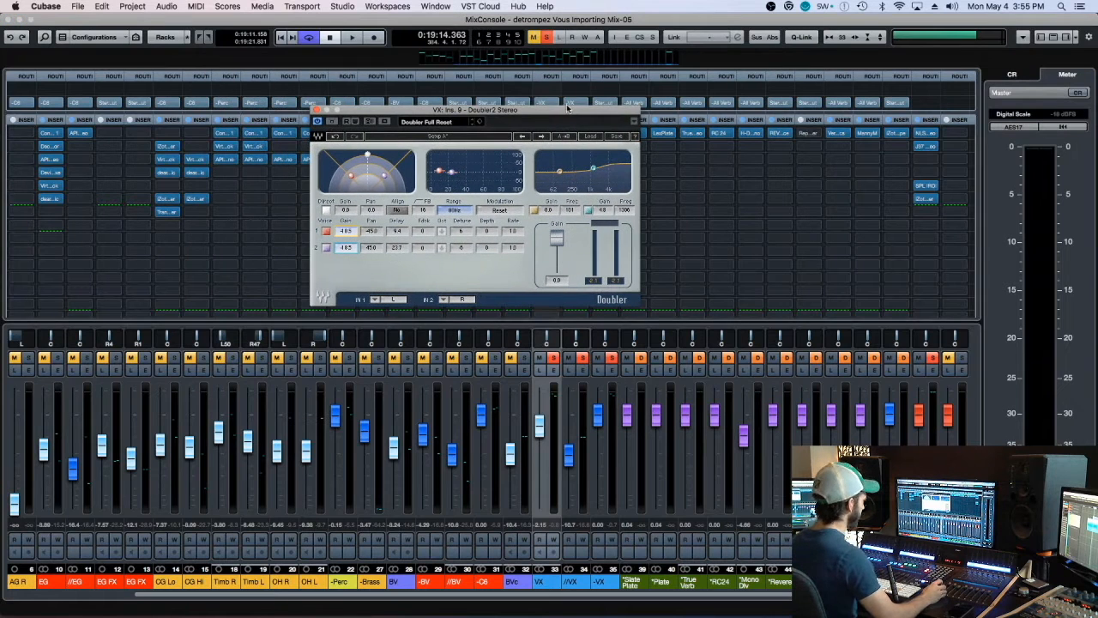
{"action": "key", "text": "space"}
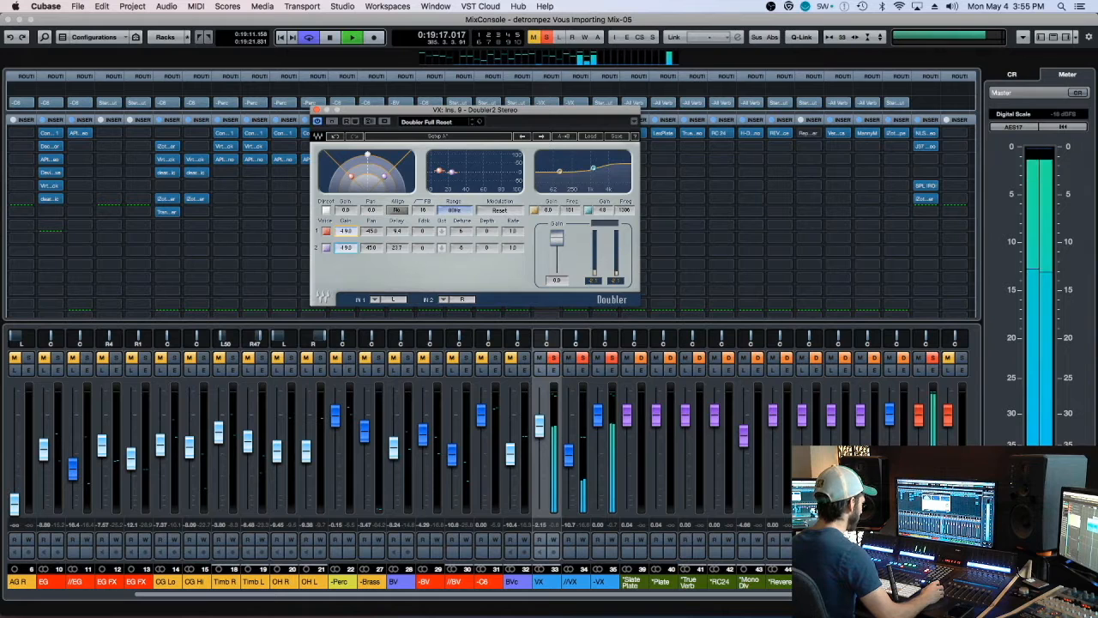
{"action": "key", "text": "space"}
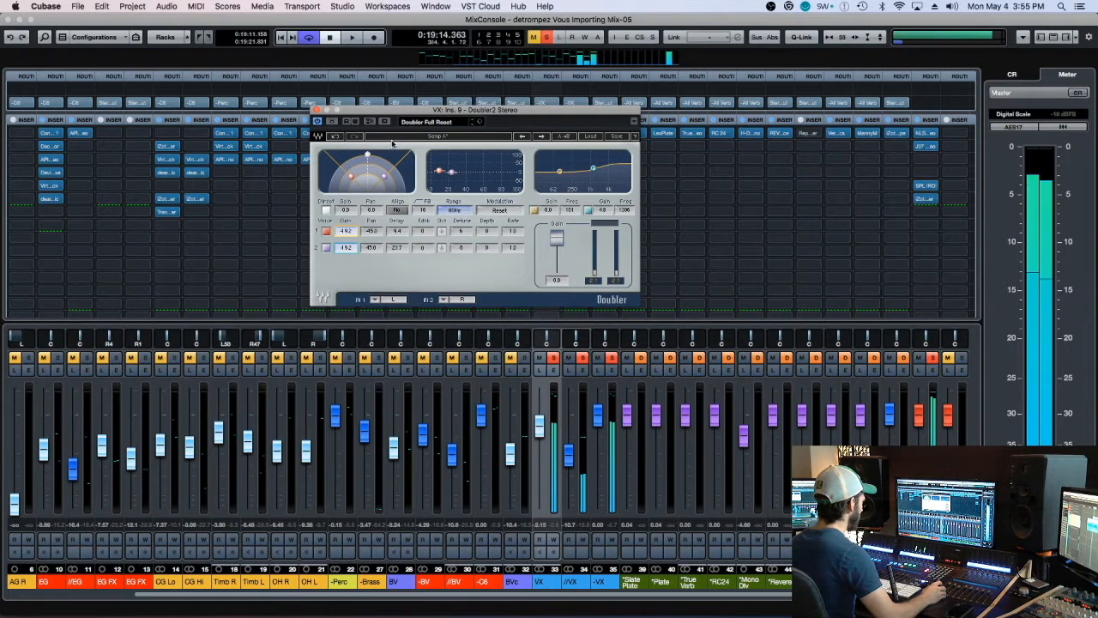
{"action": "left_click_drag", "start_coordinate": [395, 110], "coordinate": [440, 156]}
Compare the Doubler2 bypassed and active while the loop plays, leave it active, stop playback and close the plug-in.
{"action": "key", "text": "space"}
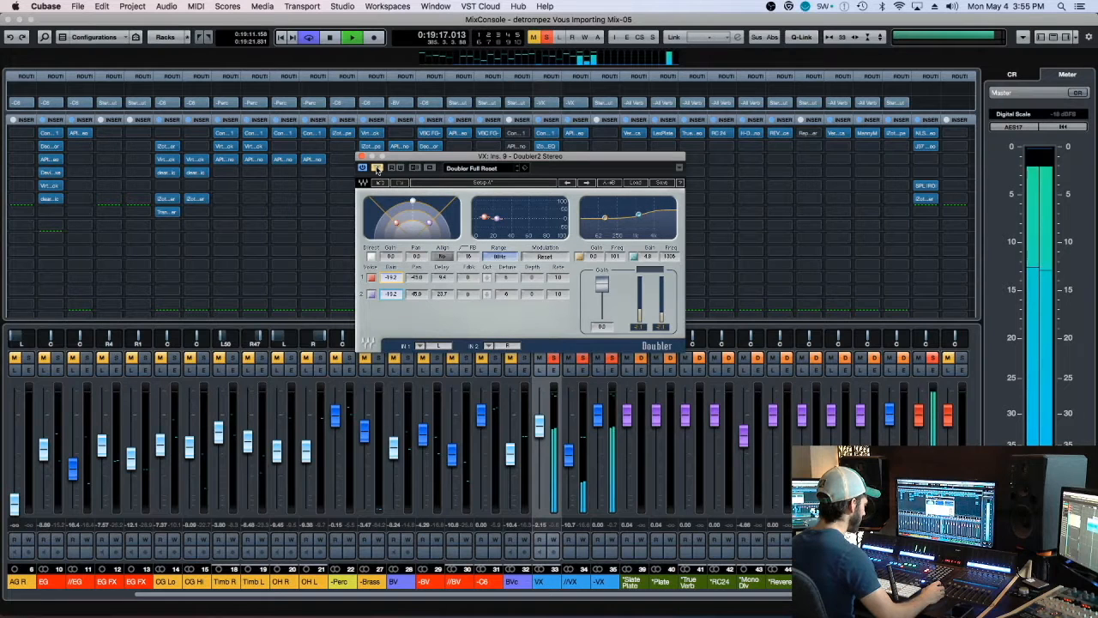
{"action": "left_click", "coordinate": [378, 169]}
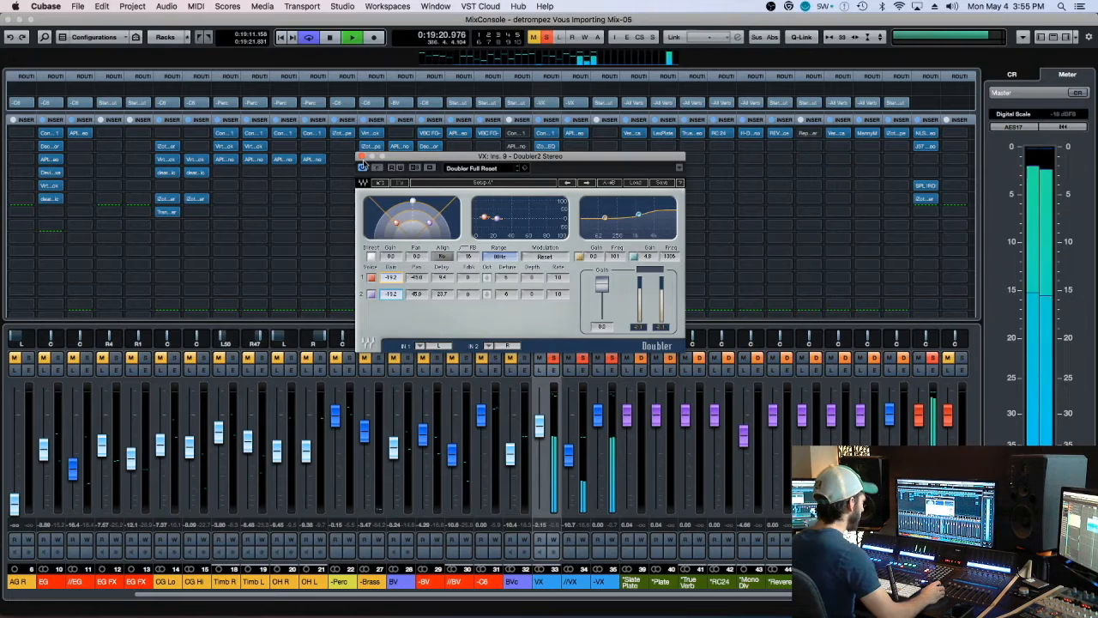
{"action": "key", "text": "space"}
{"action": "left_click", "coordinate": [362, 157]}
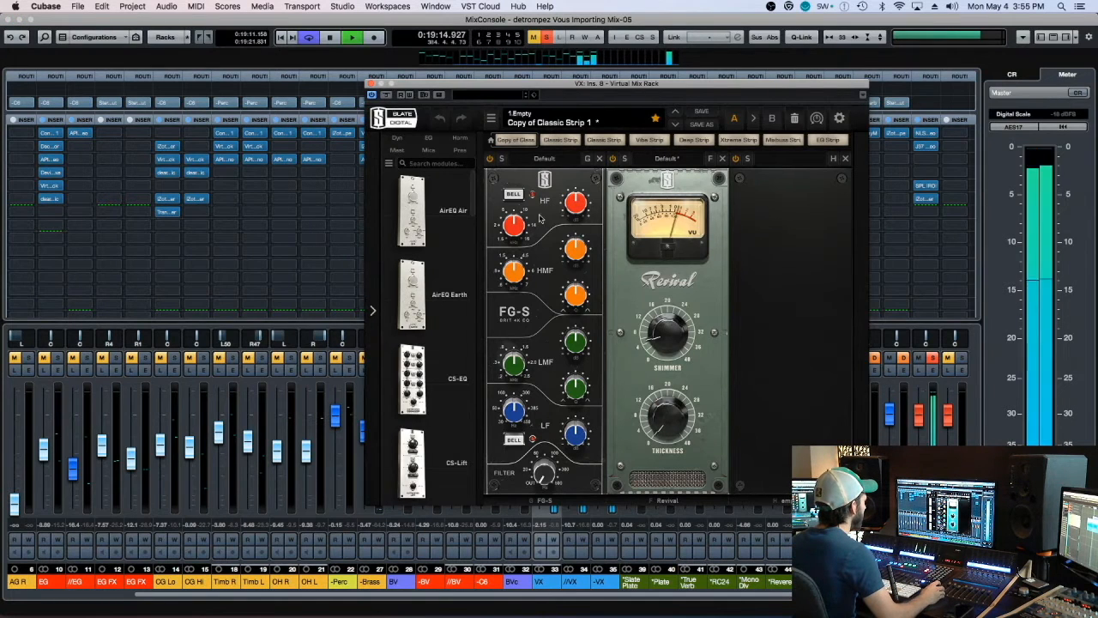
Audition the Virtual Mix Rack on VX insert 8 over the loop, comparing its FG-S module on and off with Revival switched off.
{"action": "key", "text": "space"}
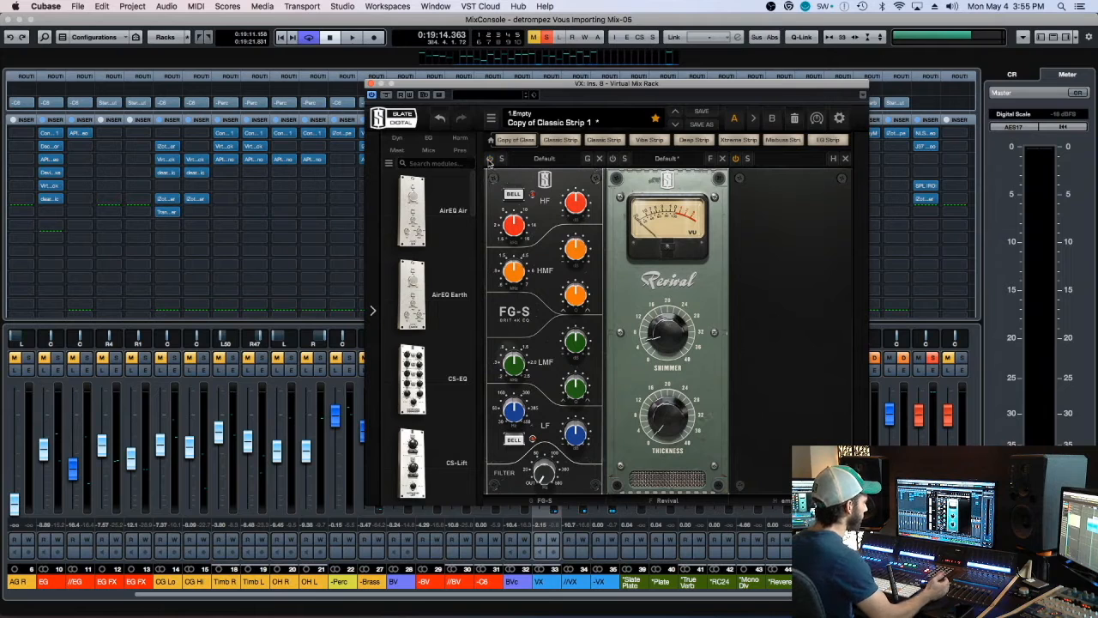
{"action": "key", "text": "space"}
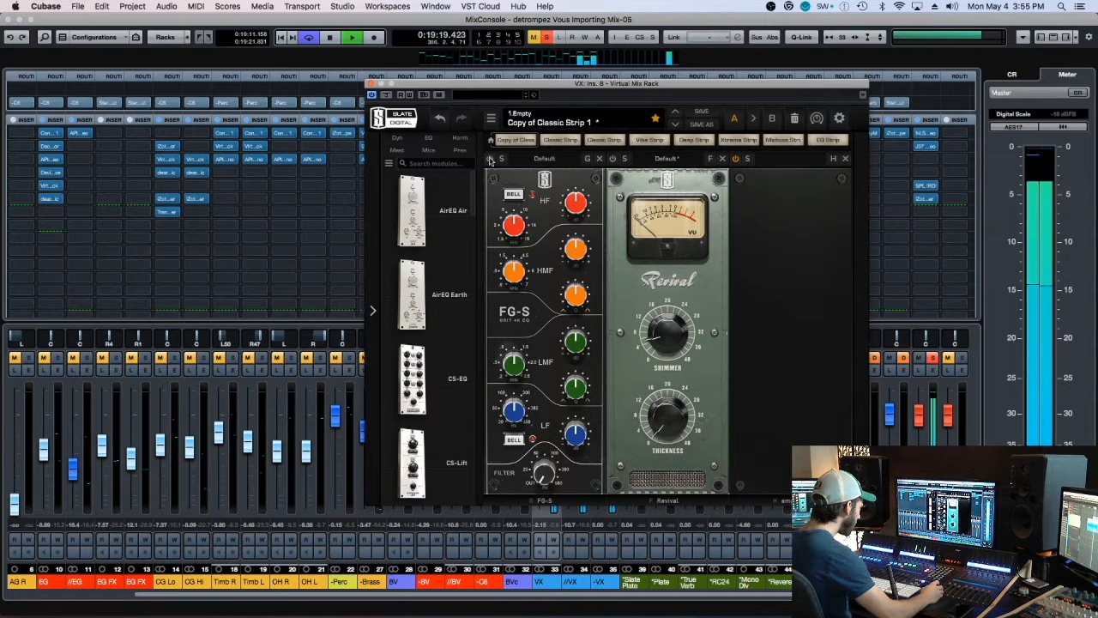
{"action": "key", "text": "space"}
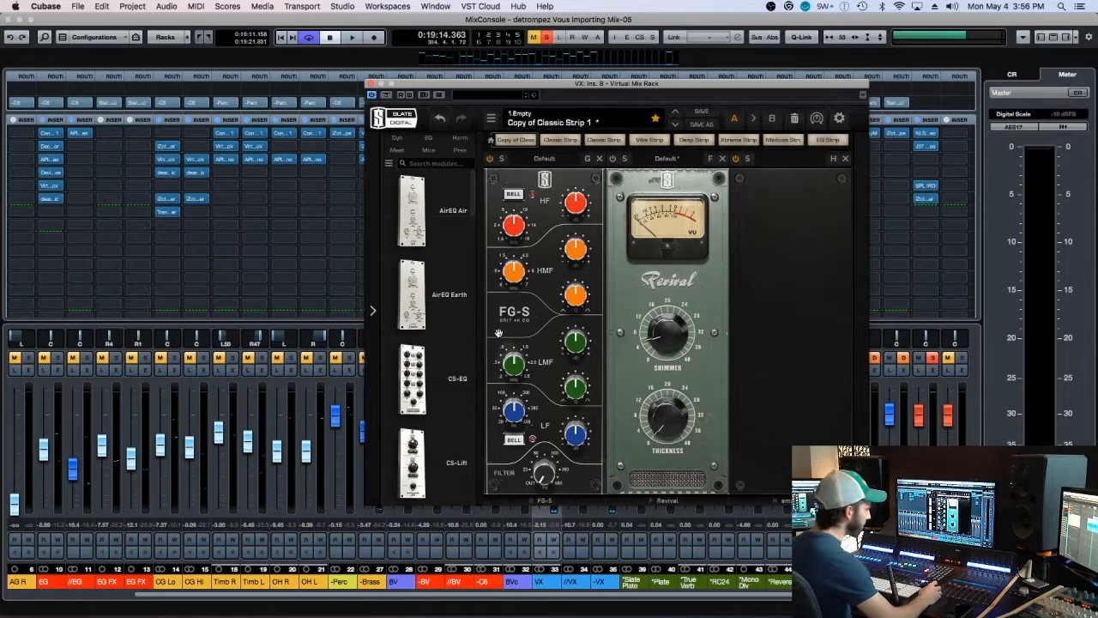
Remove the Revival module, insert the FG-A equalizer ahead of the FG-S, audition the Virtual Mix Rack and close it.
{"action": "left_click", "coordinate": [723, 159]}
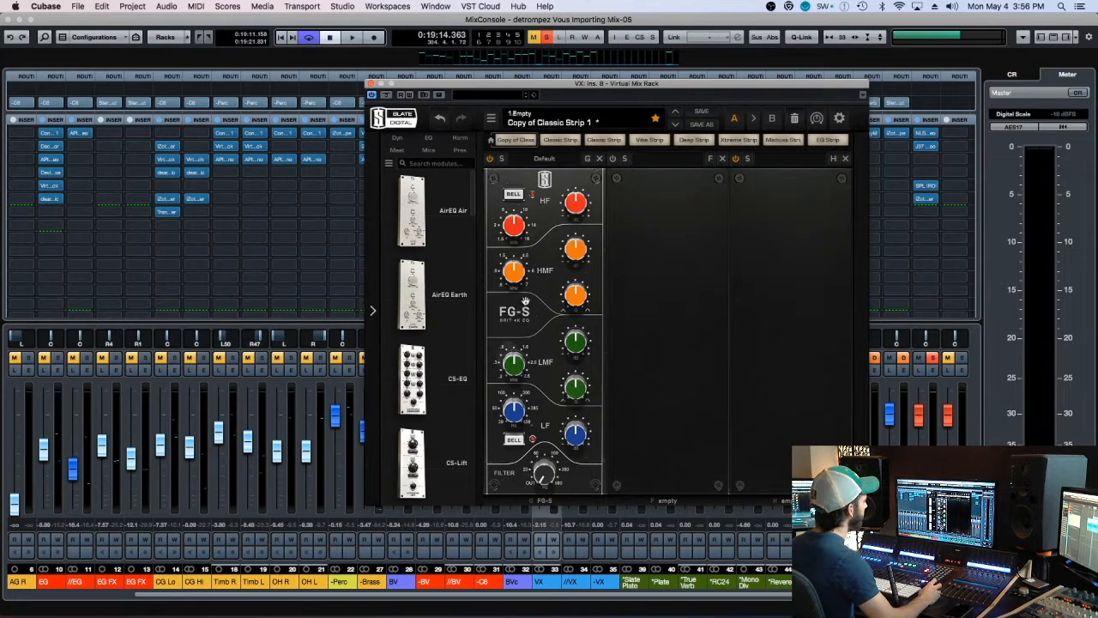
{"action": "scroll", "coordinate": [442, 347], "scroll_direction": "down", "scroll_amount": 15}
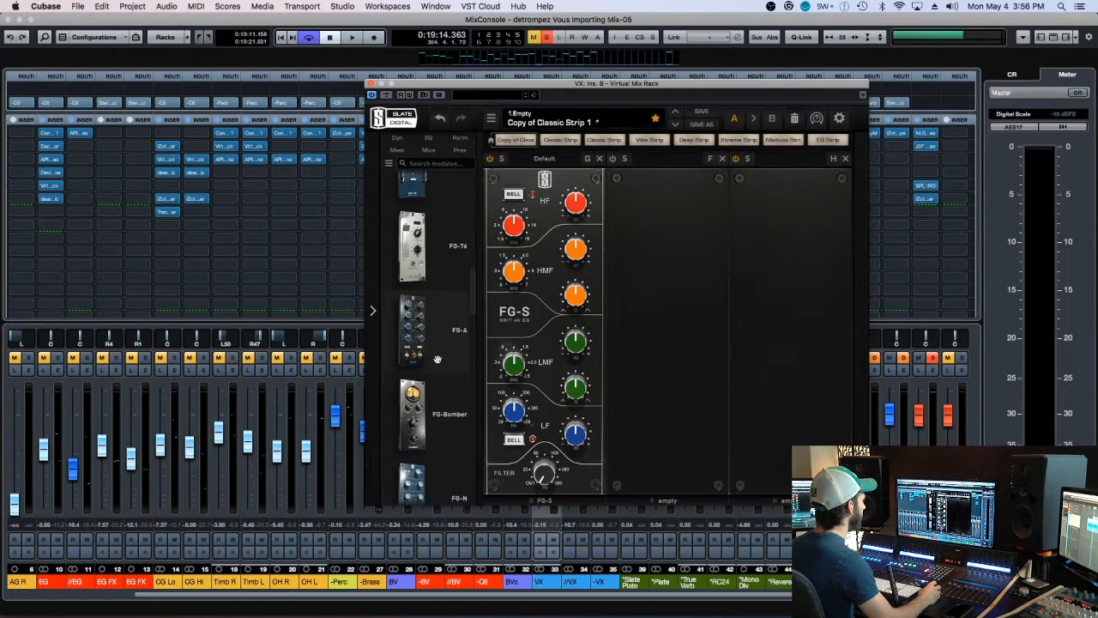
{"action": "left_click_drag", "start_coordinate": [412, 280], "coordinate": [602, 304]}
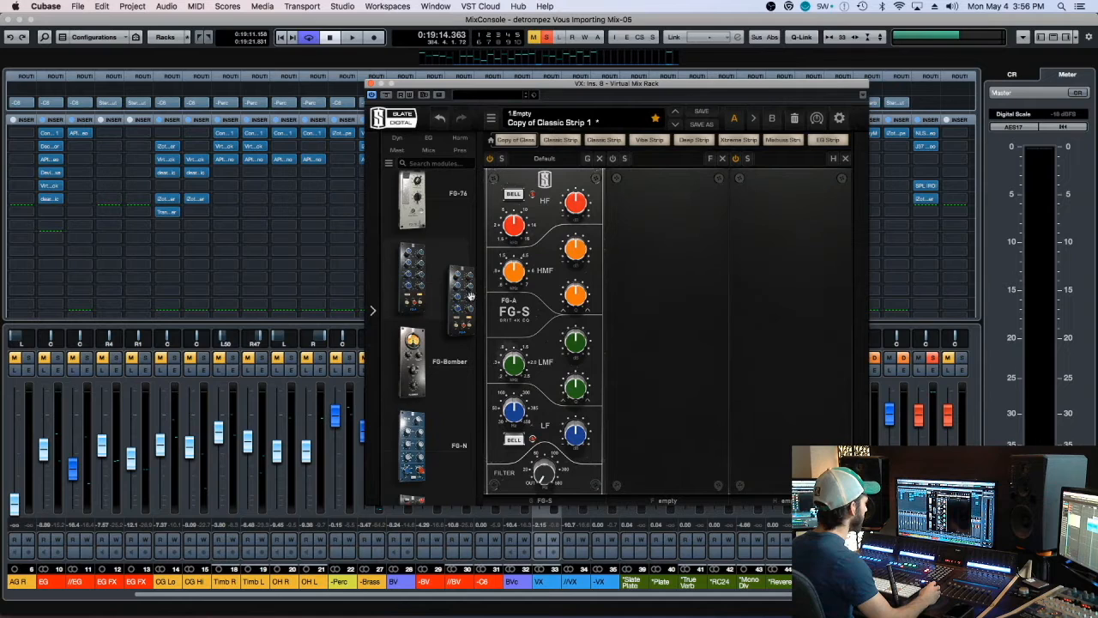
{"action": "left_click_drag", "start_coordinate": [471, 296], "coordinate": [421, 285]}
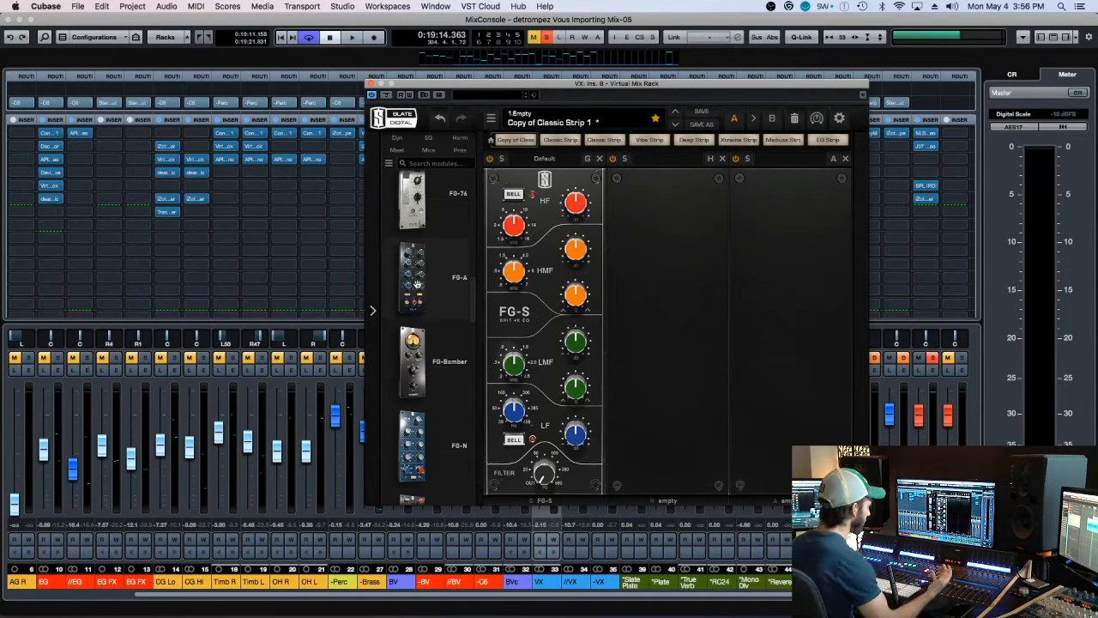
{"action": "mouse_move", "coordinate": [403, 295]}
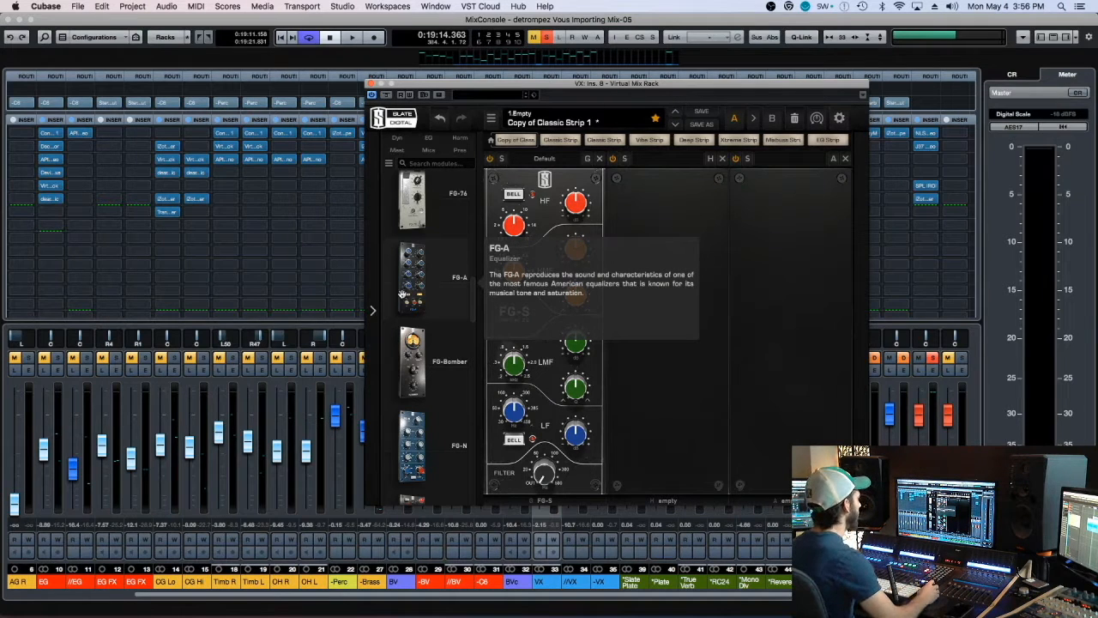
{"action": "left_click_drag", "start_coordinate": [400, 289], "coordinate": [510, 319]}
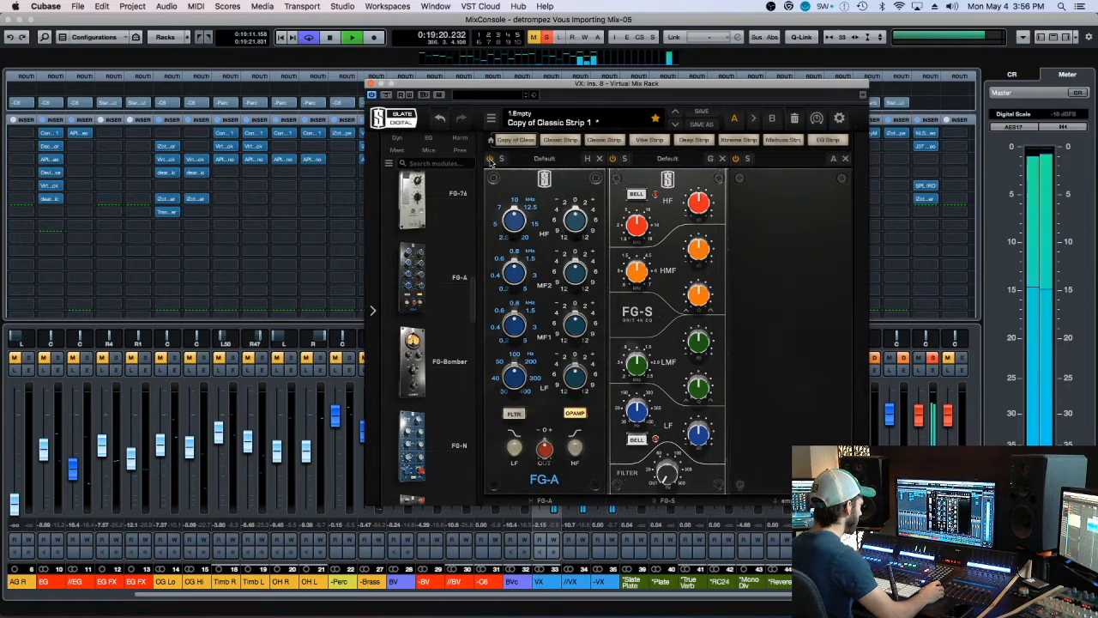
{"action": "key", "text": "space"}
{"action": "key", "text": "super+w"}
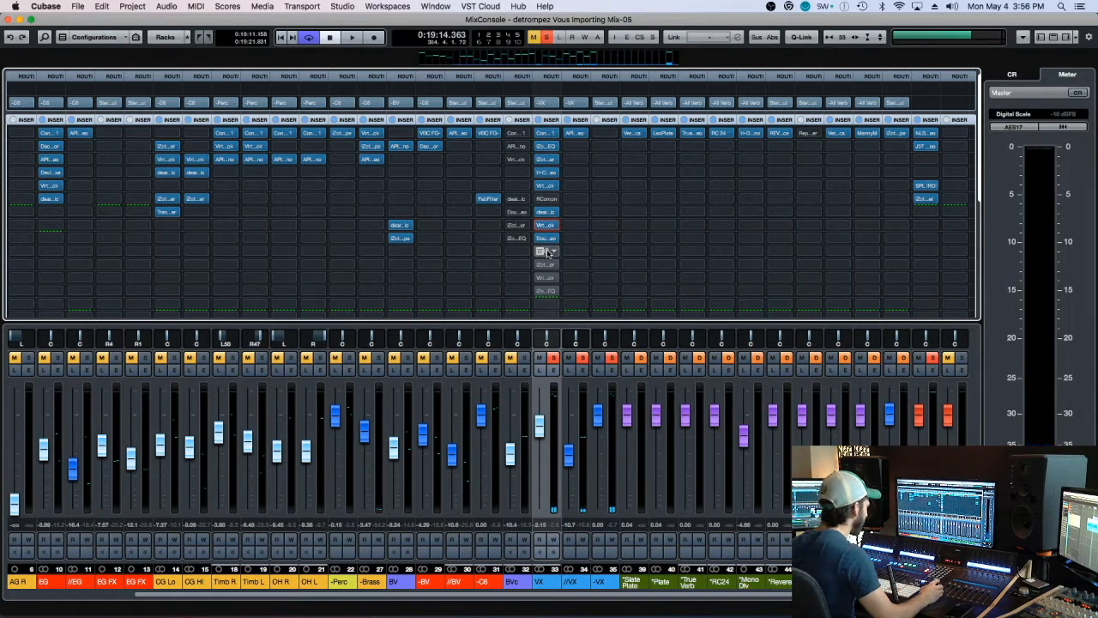
Open the iZotope Ozone 7 Imager on VX insert 10 and take it out of bypass.
{"action": "left_click", "coordinate": [540, 278]}
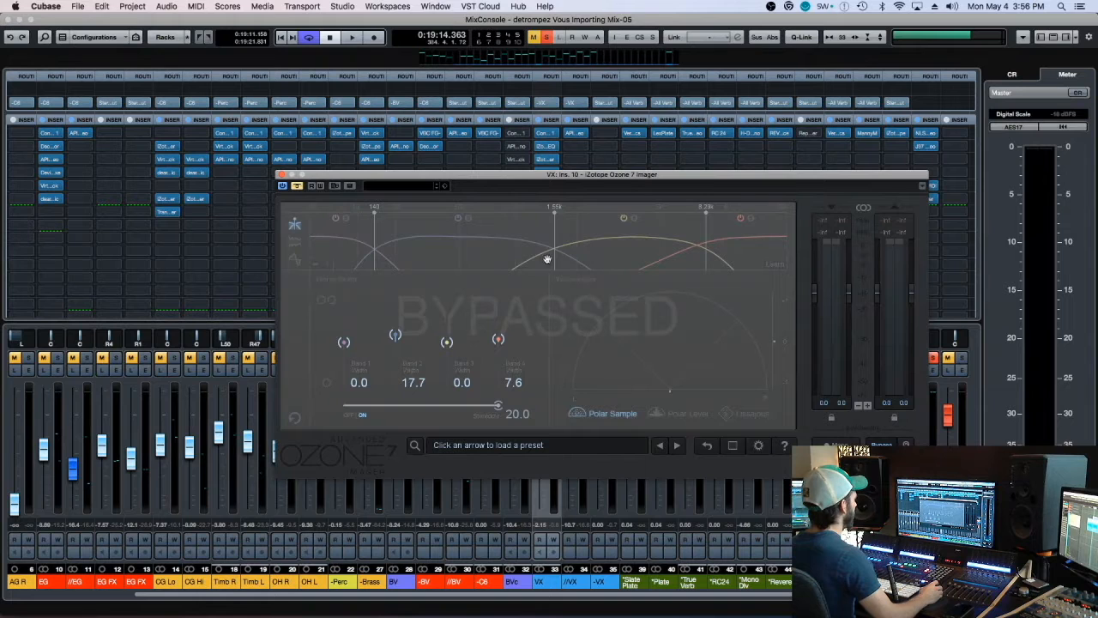
{"action": "left_click", "coordinate": [296, 186]}
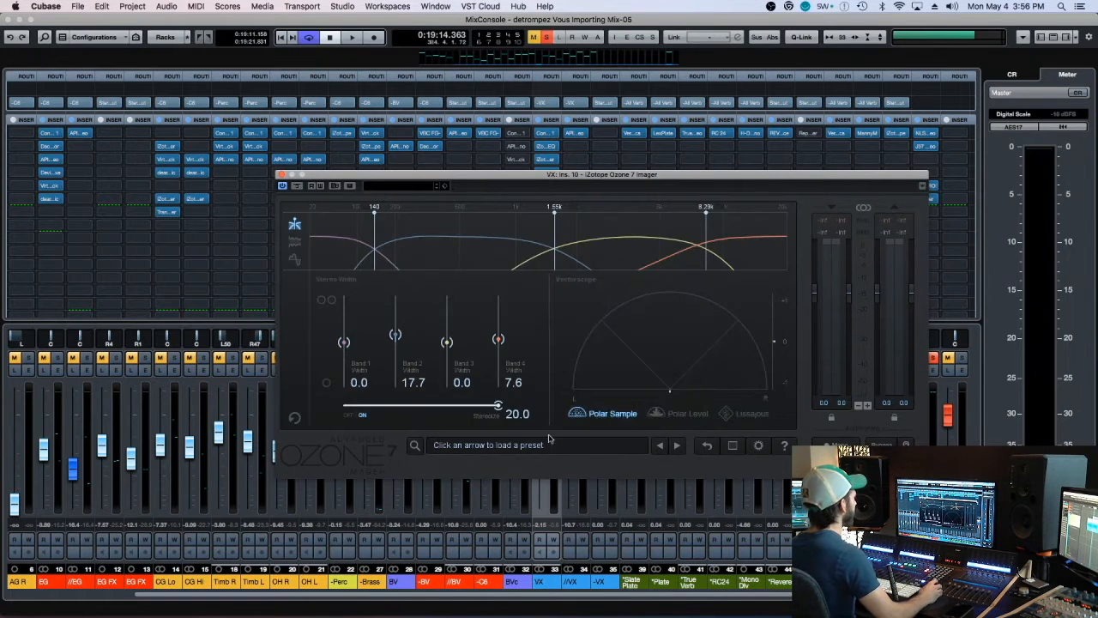
Play the loop and adjust the Imager's lowest crossover to about 302 Hz and the Band 2 width to 13.9.
{"action": "key", "text": "space"}
{"action": "mouse_move", "coordinate": [375, 247]}
{"action": "left_mouse_down"}
{"action": "mouse_move", "coordinate": [444, 251]}
{"action": "mouse_move", "coordinate": [421, 249]}
{"action": "left_mouse_up"}
{"action": "mouse_move", "coordinate": [394, 334]}
{"action": "left_mouse_down"}
{"action": "mouse_move", "coordinate": [401, 314]}
{"action": "mouse_move", "coordinate": [398, 337]}
{"action": "left_mouse_up"}
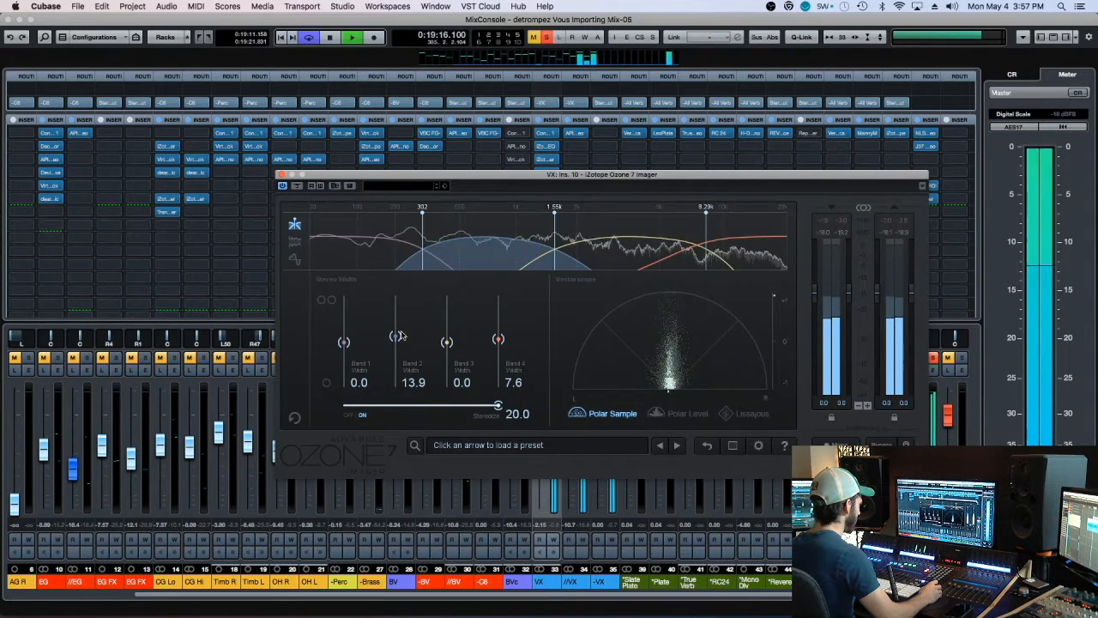
Compare the Imager bypassed and active over the loop, leave it active, close it and stop playback.
{"action": "left_click", "coordinate": [297, 186]}
{"action": "left_click", "coordinate": [297, 186]}
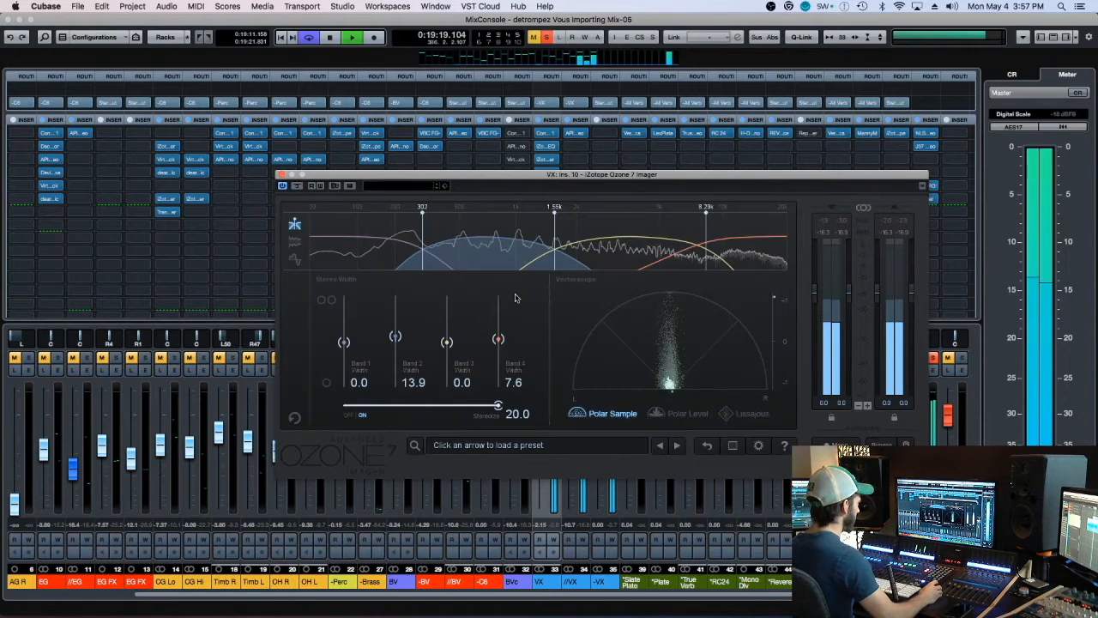
{"action": "left_click", "coordinate": [297, 186]}
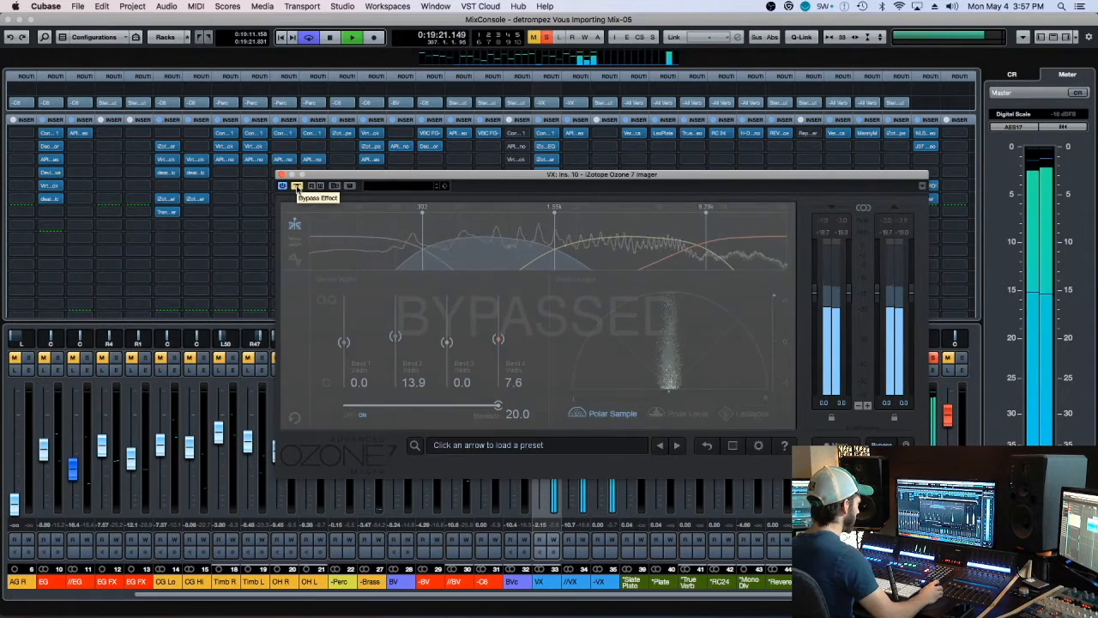
{"action": "left_click", "coordinate": [297, 186]}
{"action": "left_click", "coordinate": [546, 251]}
{"action": "key", "text": "space"}
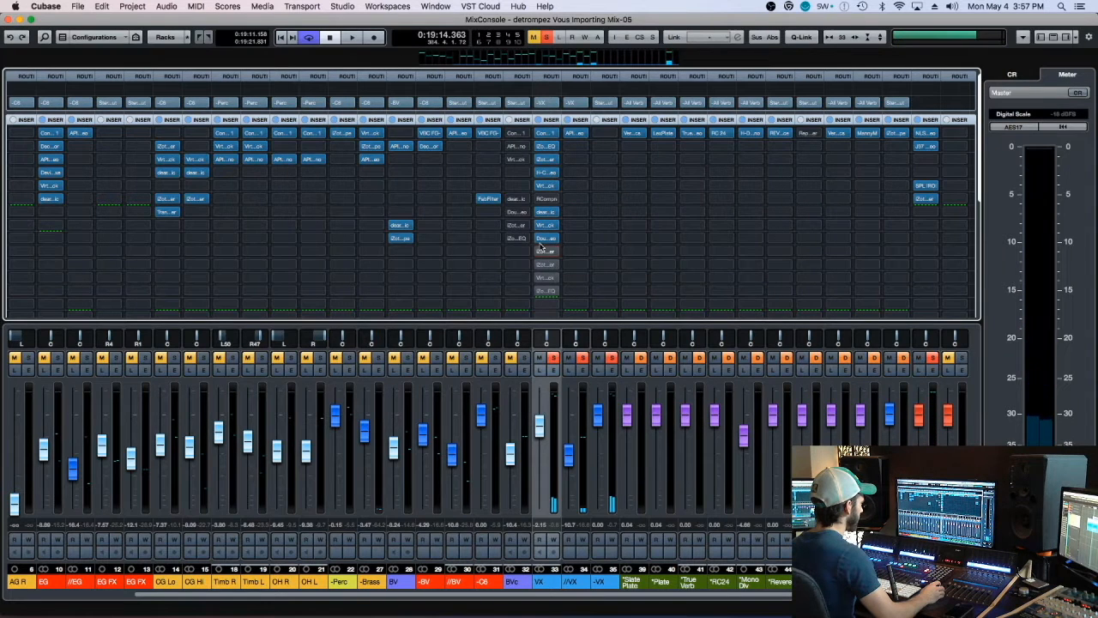
Compare the VX chain over the loop with the Doubler2 and Imager inserts bypassed and active, leaving both active.
{"action": "key", "text": "space"}
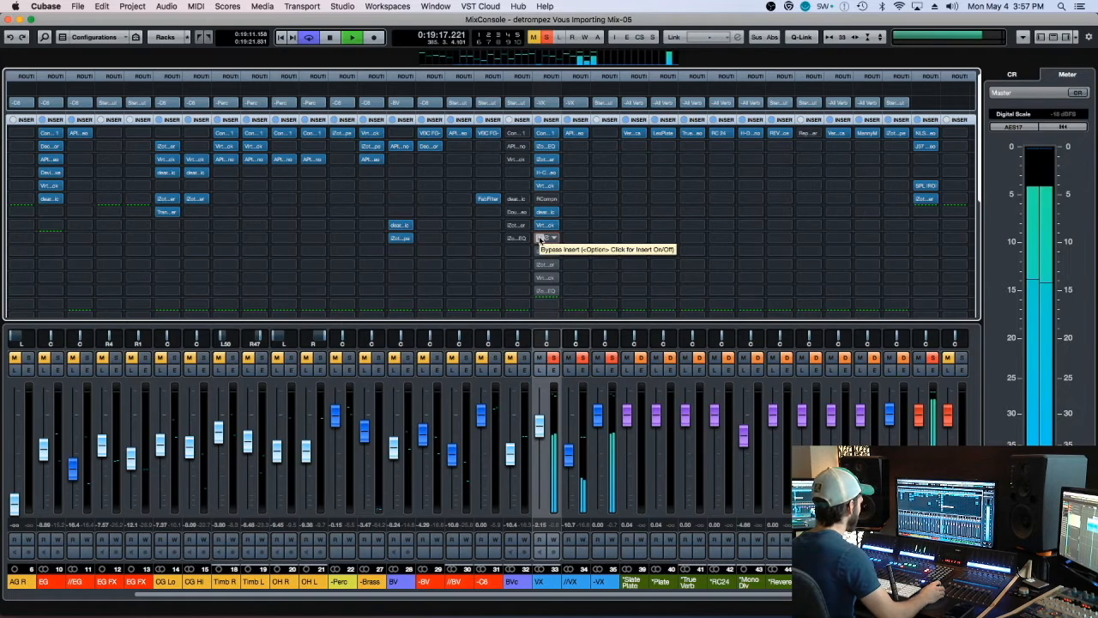
{"action": "key", "text": "slash"}
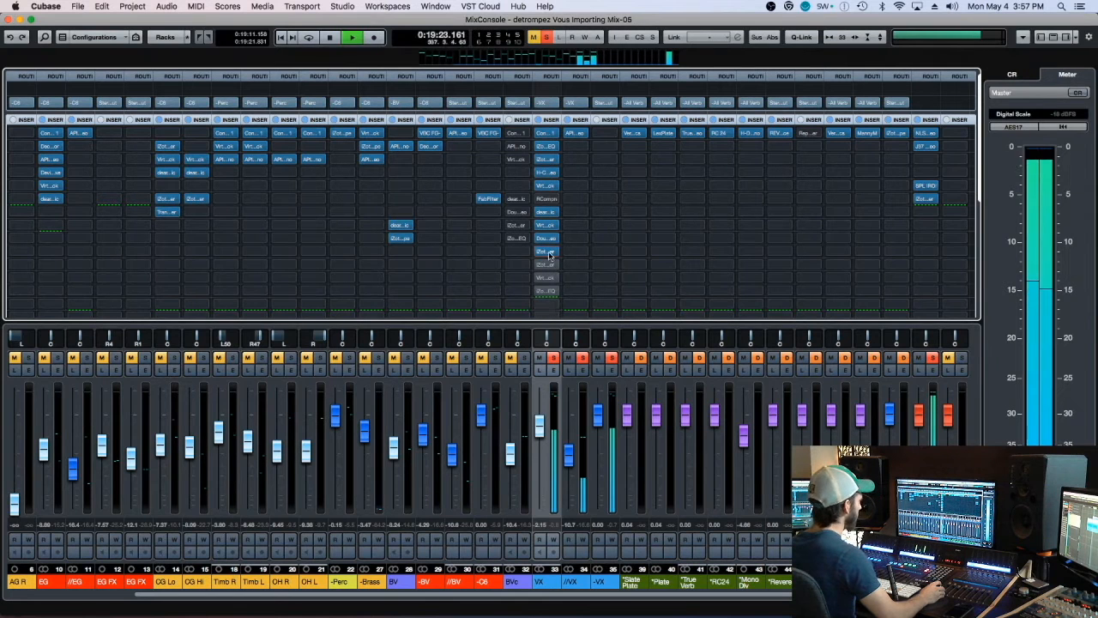
{"action": "key", "text": "space"}
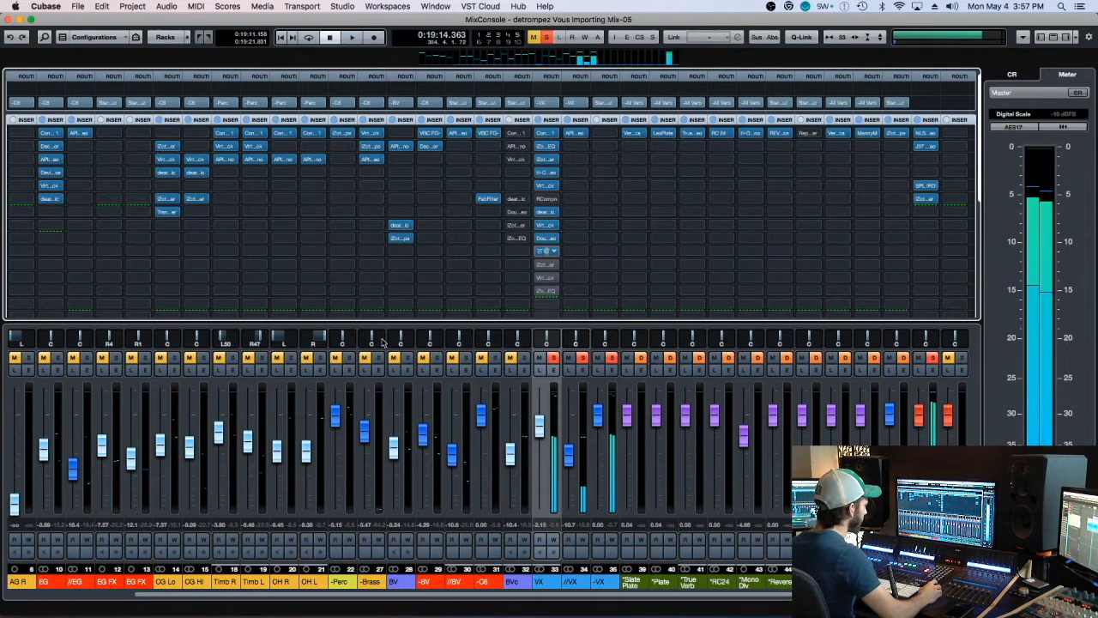
Reduce the Imager's Band 2 width to 12.7, audition it over the loop, and close the plug-in.
{"action": "left_click_drag", "start_coordinate": [394, 336], "coordinate": [393, 340]}
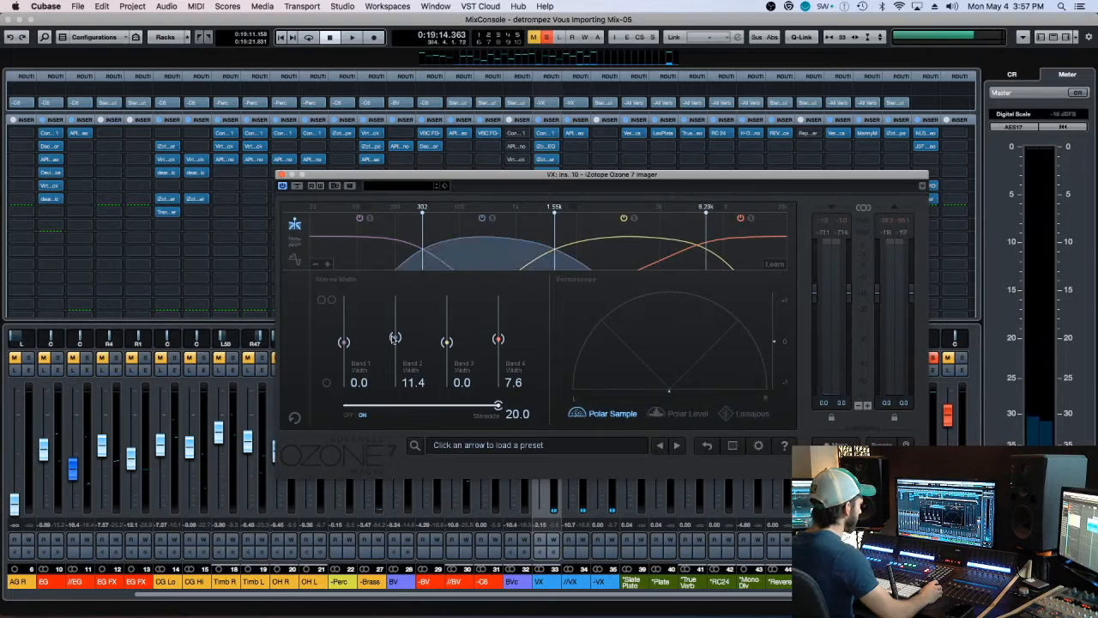
{"action": "key", "text": "space"}
{"action": "key", "text": "super+w"}
{"action": "key", "text": "space"}
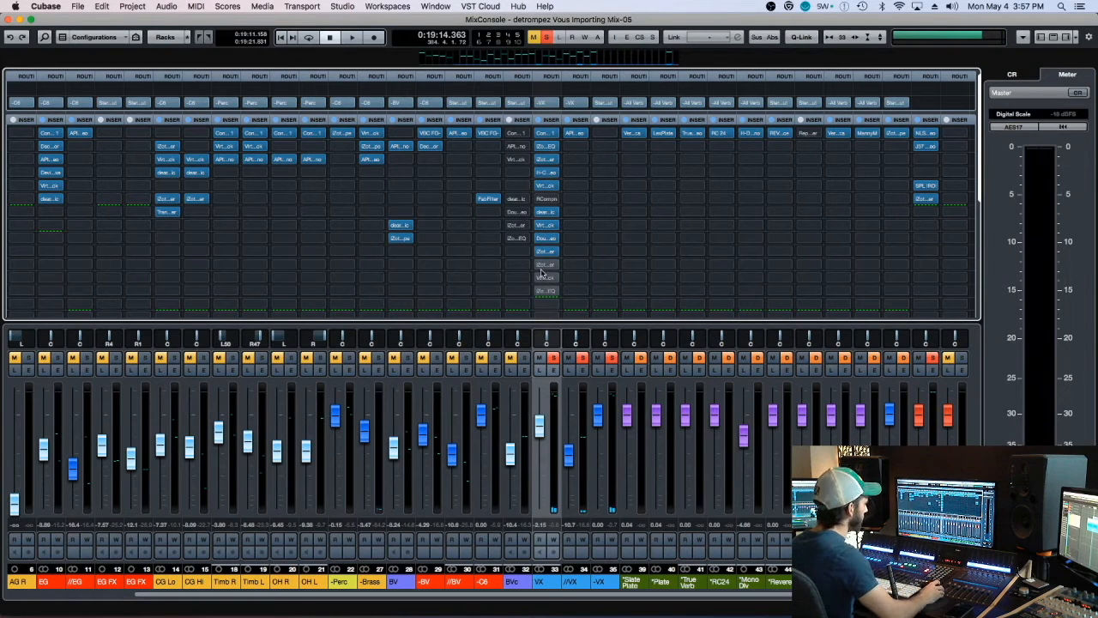
Review the Doubler2 settings on VX insert 9 and the Imager widths on insert 10, closing both plug-ins.
{"action": "left_click", "coordinate": [547, 239]}
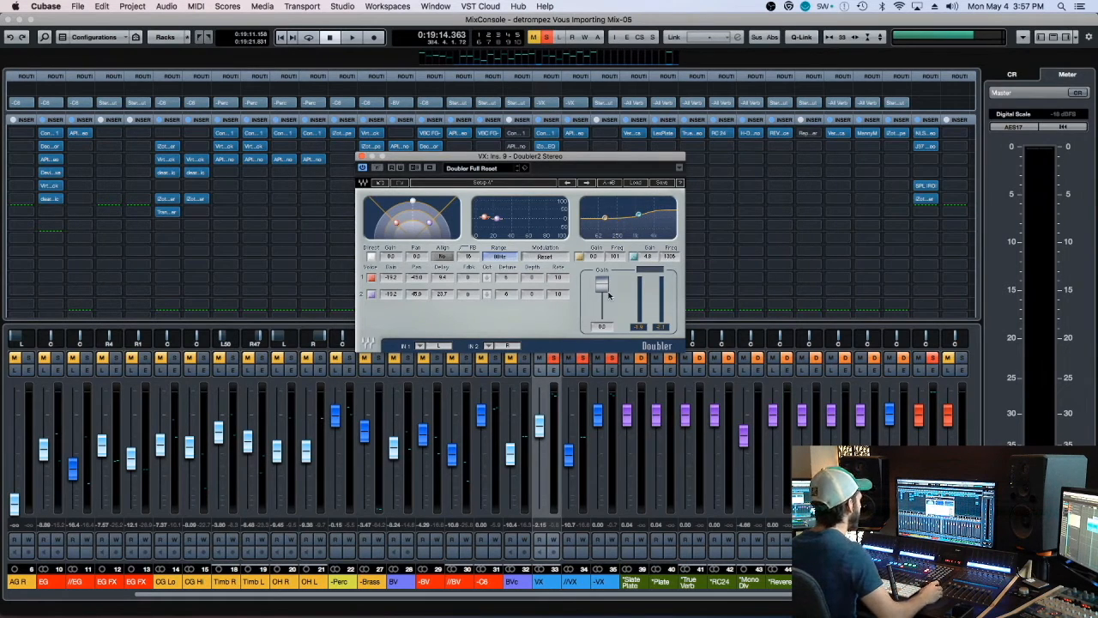
{"action": "left_click", "coordinate": [360, 157]}
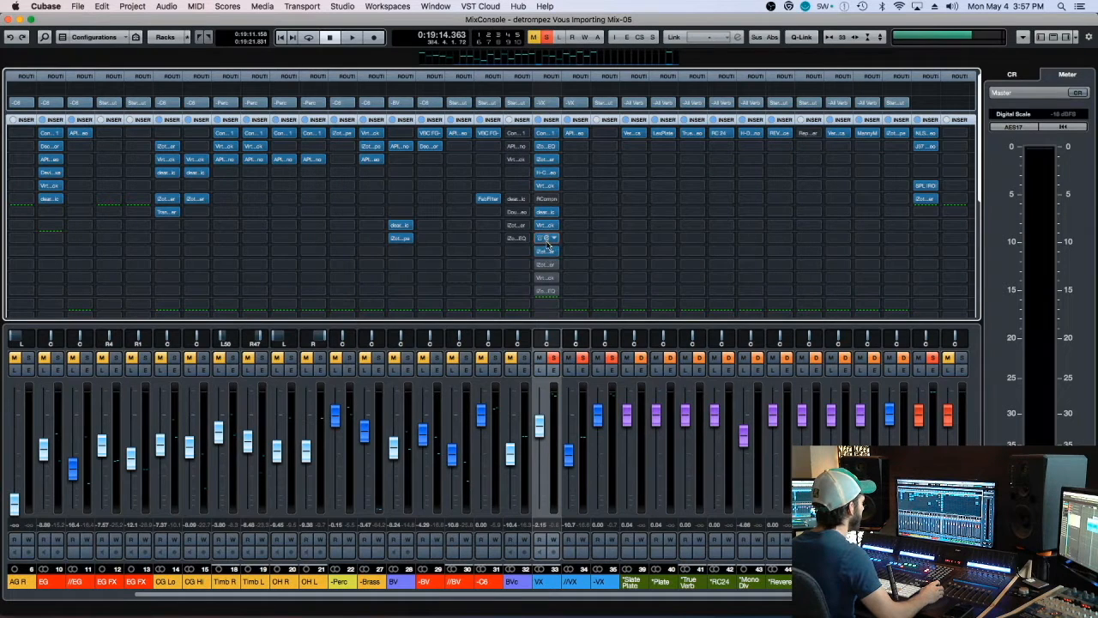
{"action": "left_click", "coordinate": [548, 241]}
{"action": "key", "text": "super+w"}
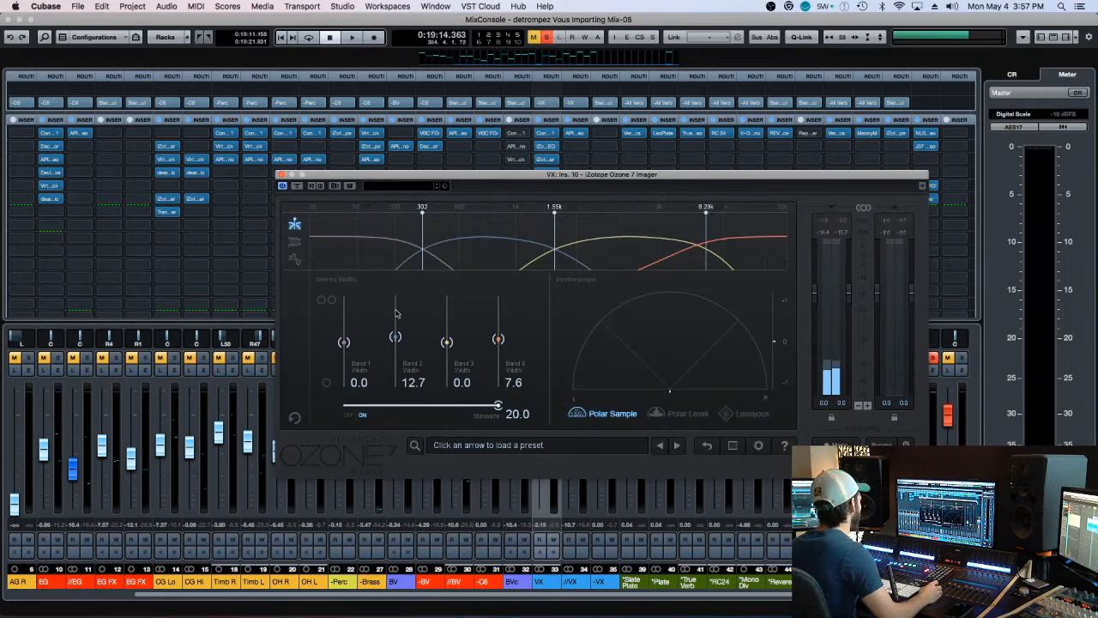
{"action": "key", "text": "super+w"}
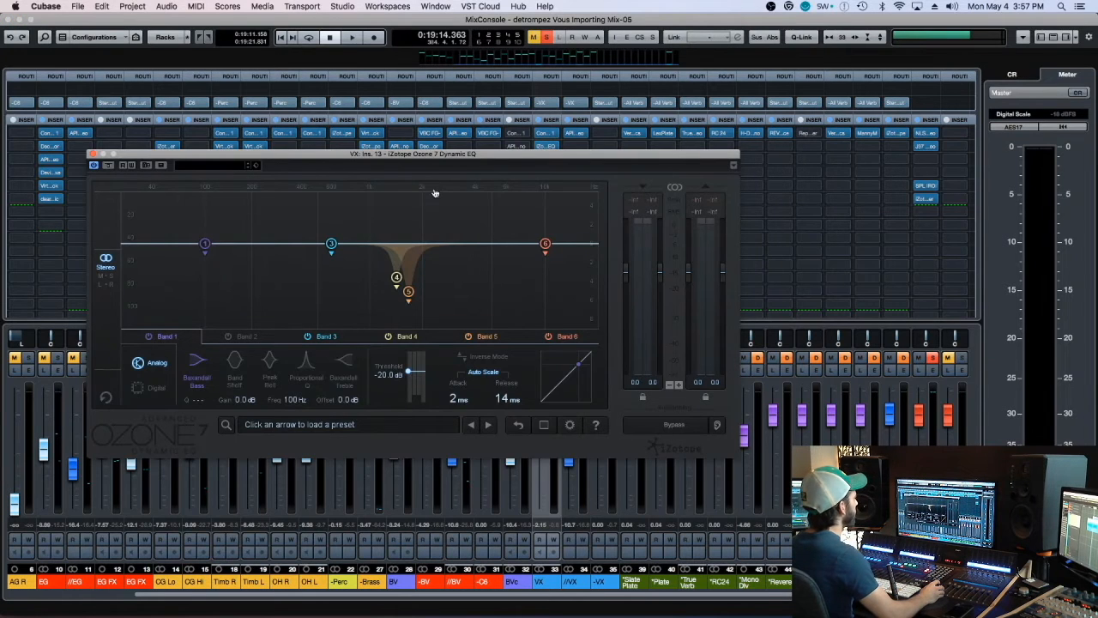
Audition the Ozone 7 Dynamic EQ on VX insert 13, sweep its mids, and move Band 4 to about 1.09 kHz at -3.1 dB.
{"action": "left_click_drag", "start_coordinate": [440, 164], "coordinate": [595, 202]}
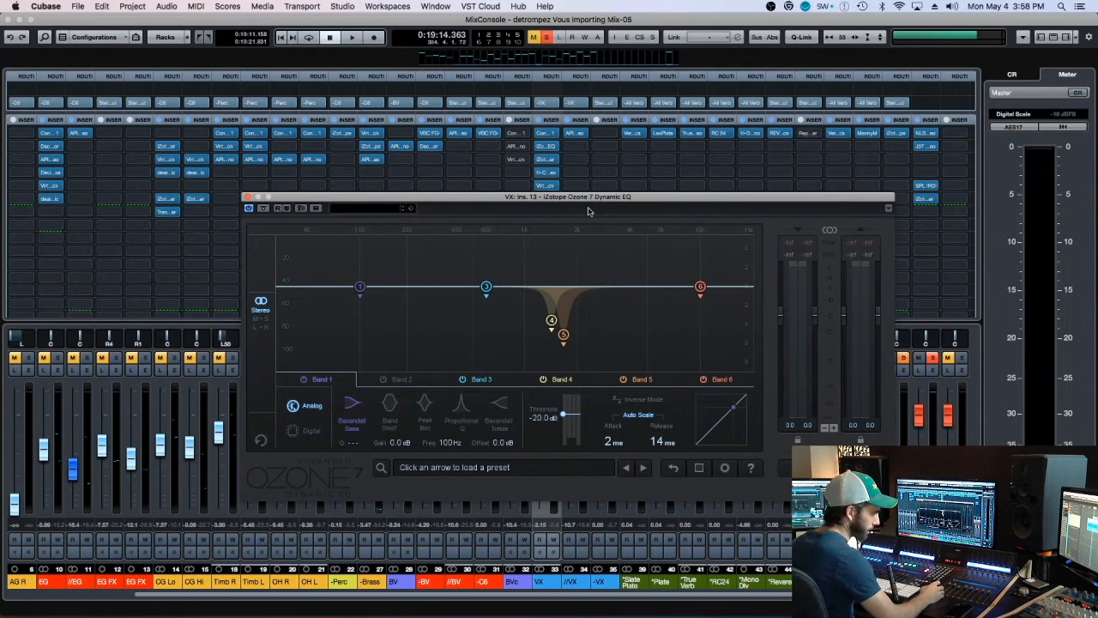
{"action": "key", "text": "space"}
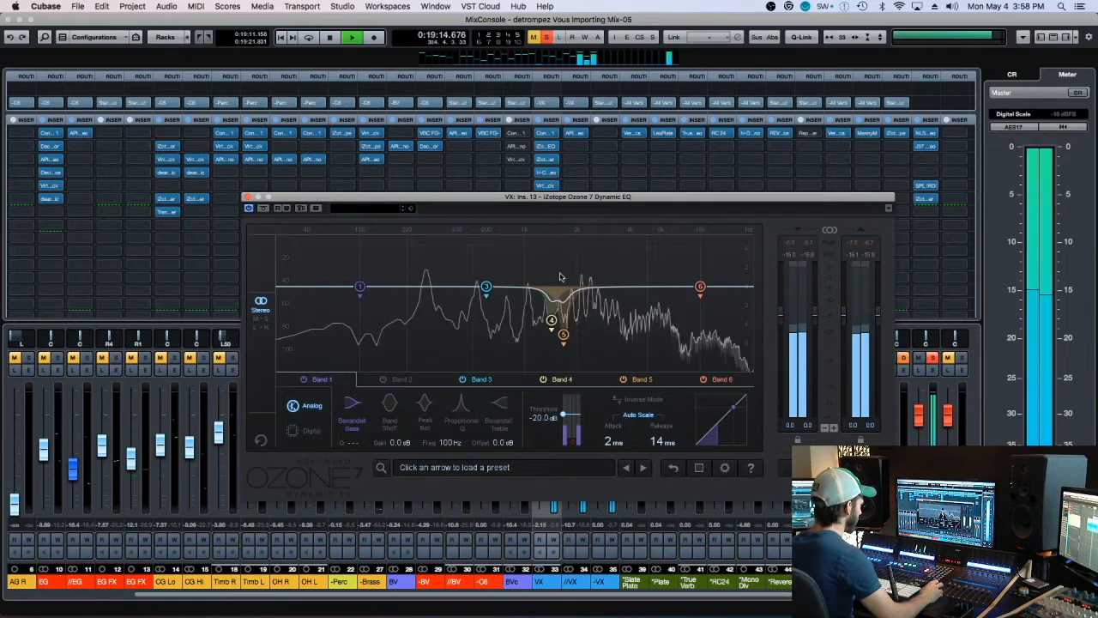
{"action": "left_click_drag", "start_coordinate": [564, 255], "coordinate": [526, 244]}
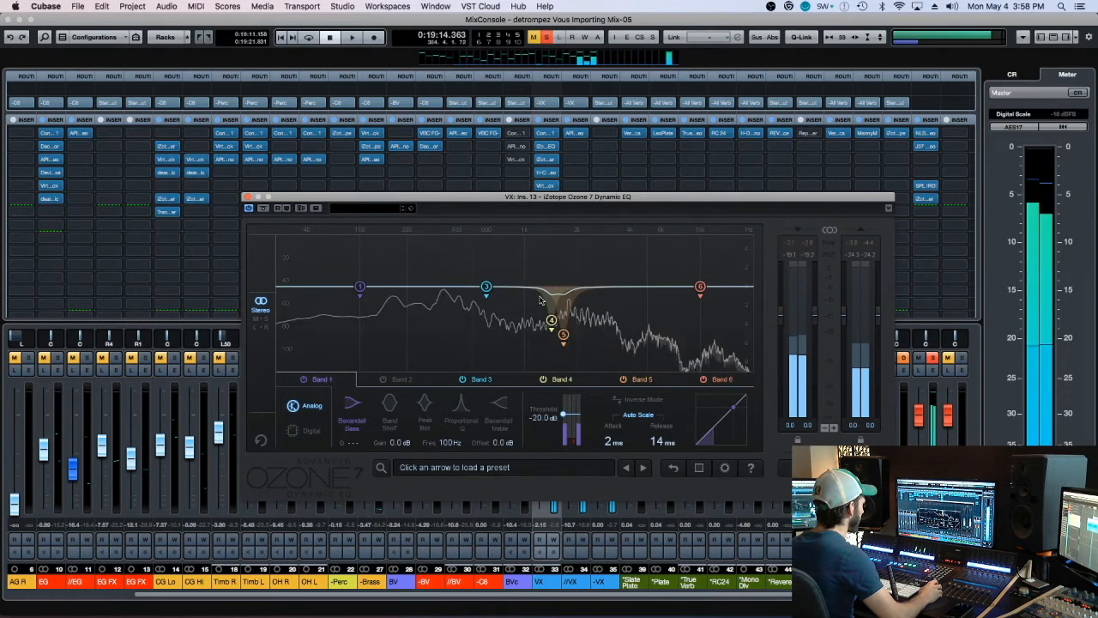
{"action": "key", "text": "space"}
{"action": "left_click_drag", "start_coordinate": [551, 322], "coordinate": [527, 314]}
{"action": "key", "text": "space"}
{"action": "left_click_drag", "start_coordinate": [527, 262], "coordinate": [523, 250]}
{"action": "key", "text": "space"}
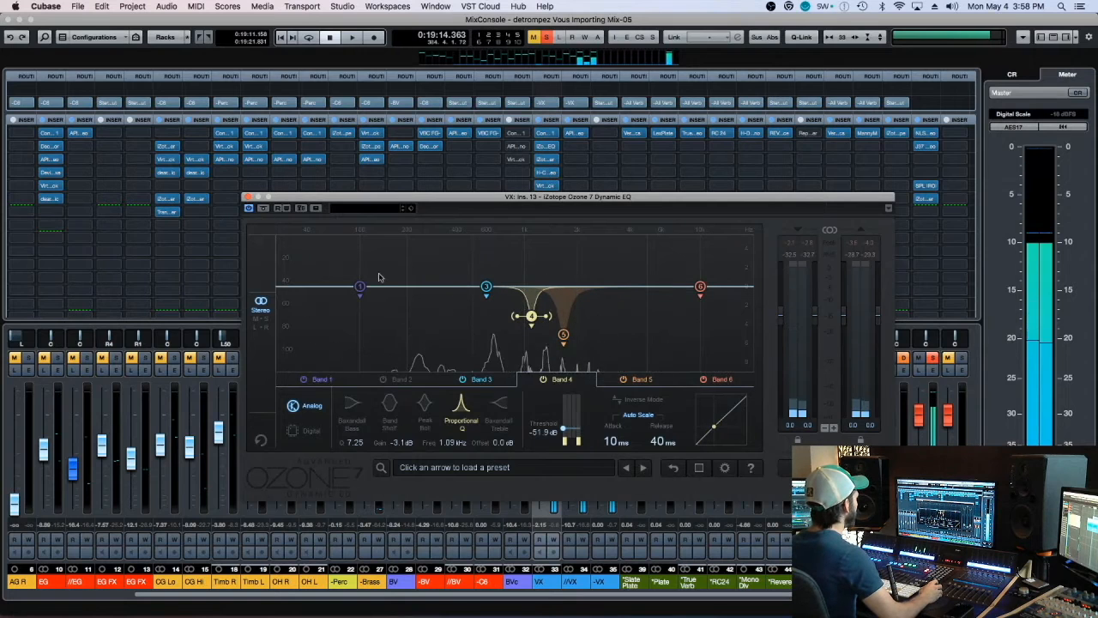
Reset Band 5 of the Dynamic EQ and move Band 4 to about 969 Hz at -0.3 dB while checking playback.
{"action": "double_click", "coordinate": [563, 335]}
{"action": "left_click_drag", "start_coordinate": [532, 318], "coordinate": [516, 307]}
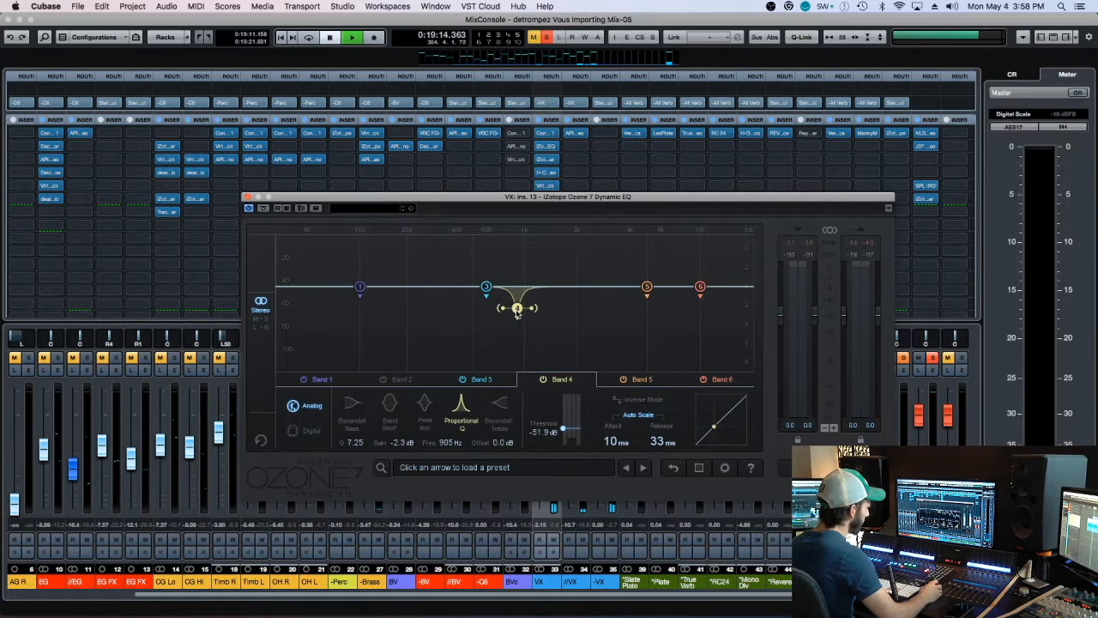
{"action": "key", "text": "space"}
{"action": "left_click_drag", "start_coordinate": [518, 310], "coordinate": [520, 295]}
{"action": "key", "text": "space"}
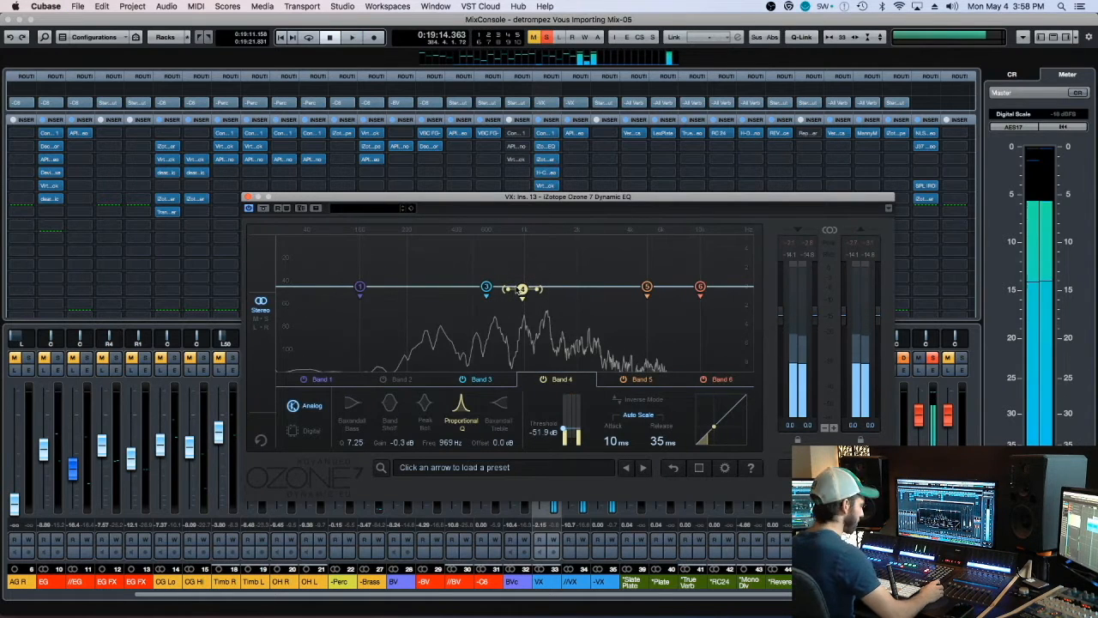
Sweep the low mids during playback, move Band 4 to about 433 Hz with a deeper cut, and close the Dynamic EQ.
{"action": "key", "text": "space"}
{"action": "left_click_drag", "start_coordinate": [380, 247], "coordinate": [422, 247]}
{"action": "left_click_drag", "start_coordinate": [523, 291], "coordinate": [485, 308]}
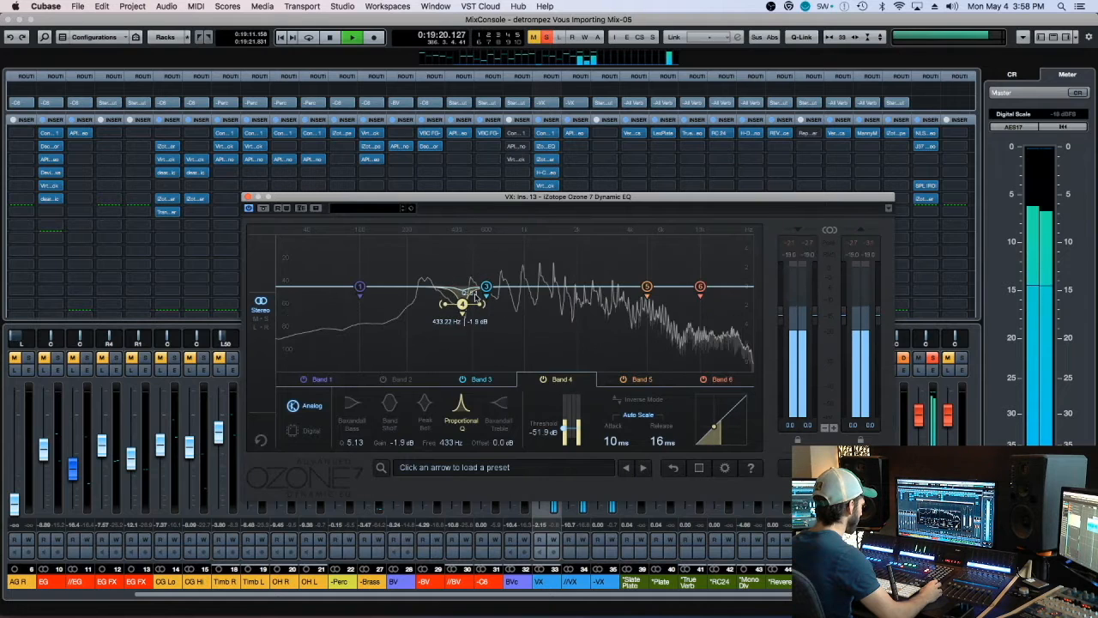
{"action": "left_click", "coordinate": [455, 251], "text": "alt"}
{"action": "left_click_drag", "start_coordinate": [456, 253], "coordinate": [464, 256]}
{"action": "left_click_drag", "start_coordinate": [464, 307], "coordinate": [461, 328]}
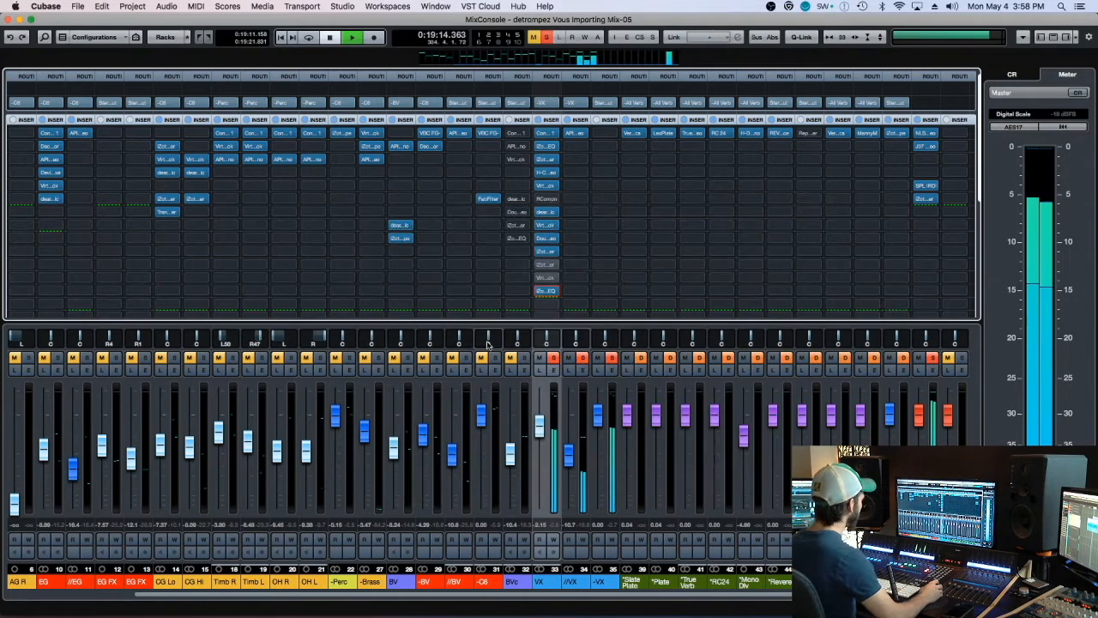
{"action": "key", "text": "space"}
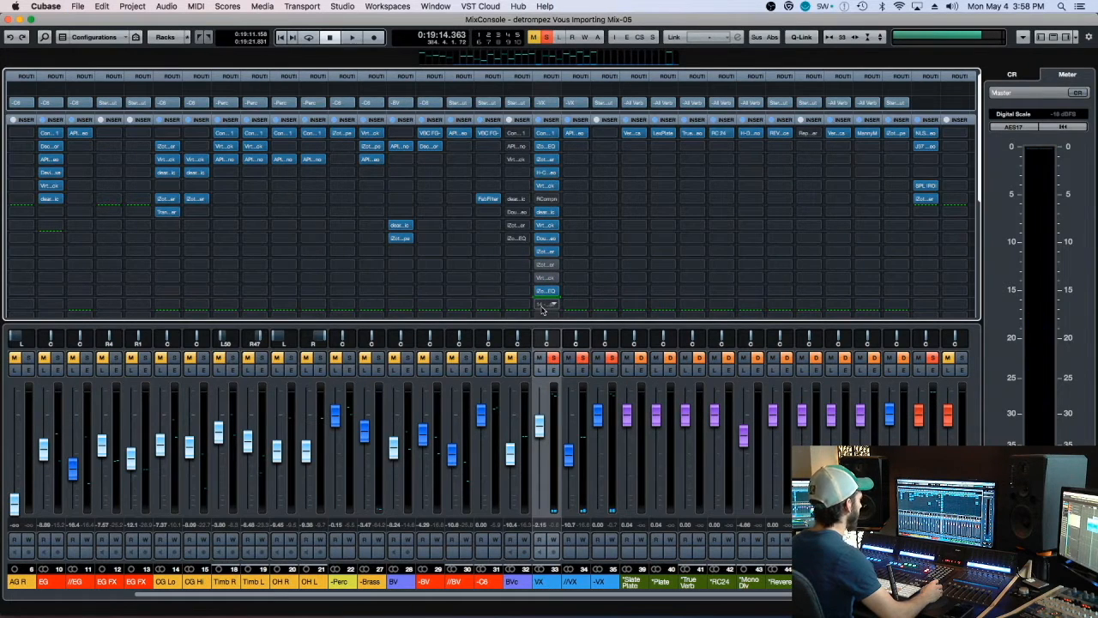
Insert the FabFilter Pro-Q 2 on VX insert 14.
{"action": "scroll", "coordinate": [546, 308], "scroll_direction": "down", "scroll_amount": 3}
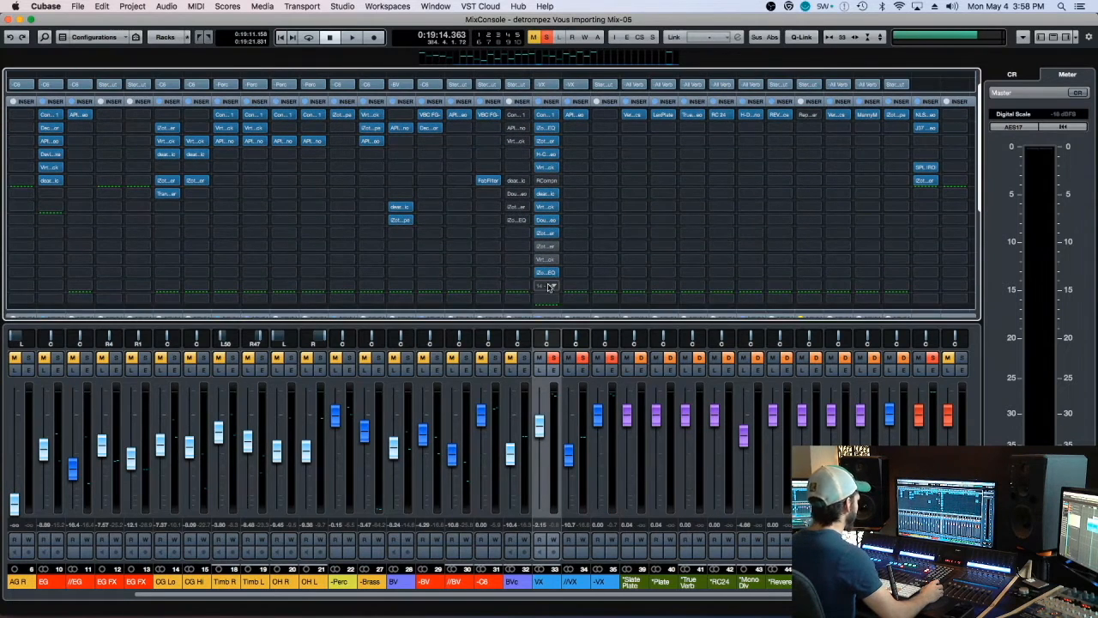
{"action": "left_click", "coordinate": [549, 287]}
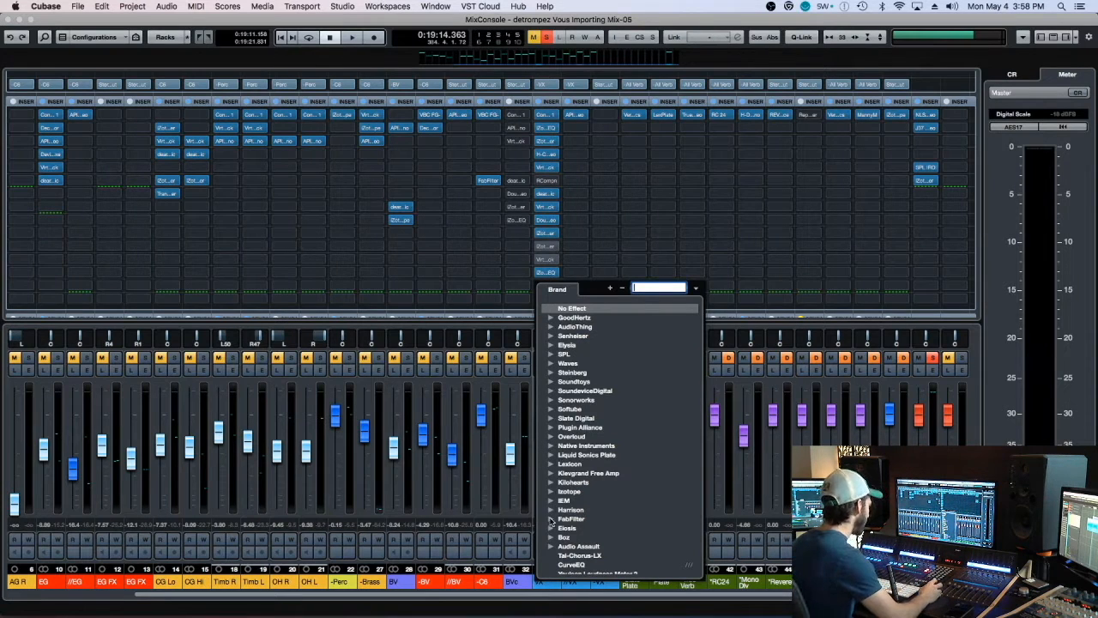
{"action": "left_click", "coordinate": [551, 519]}
{"action": "scroll", "coordinate": [577, 512], "scroll_direction": "down", "scroll_amount": 5}
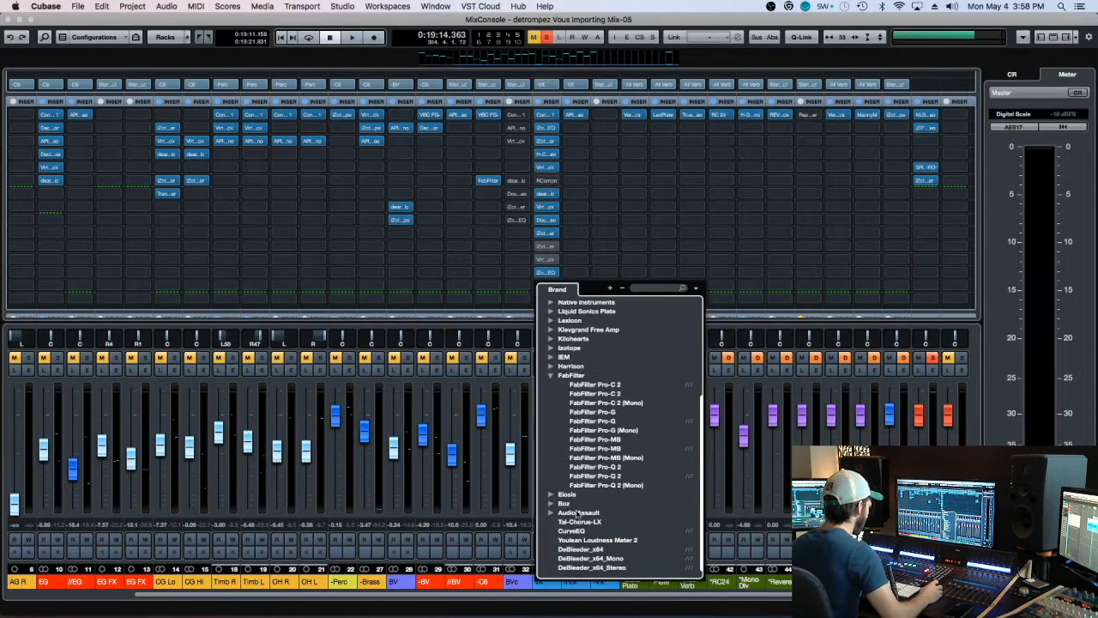
{"action": "left_click", "coordinate": [603, 467]}
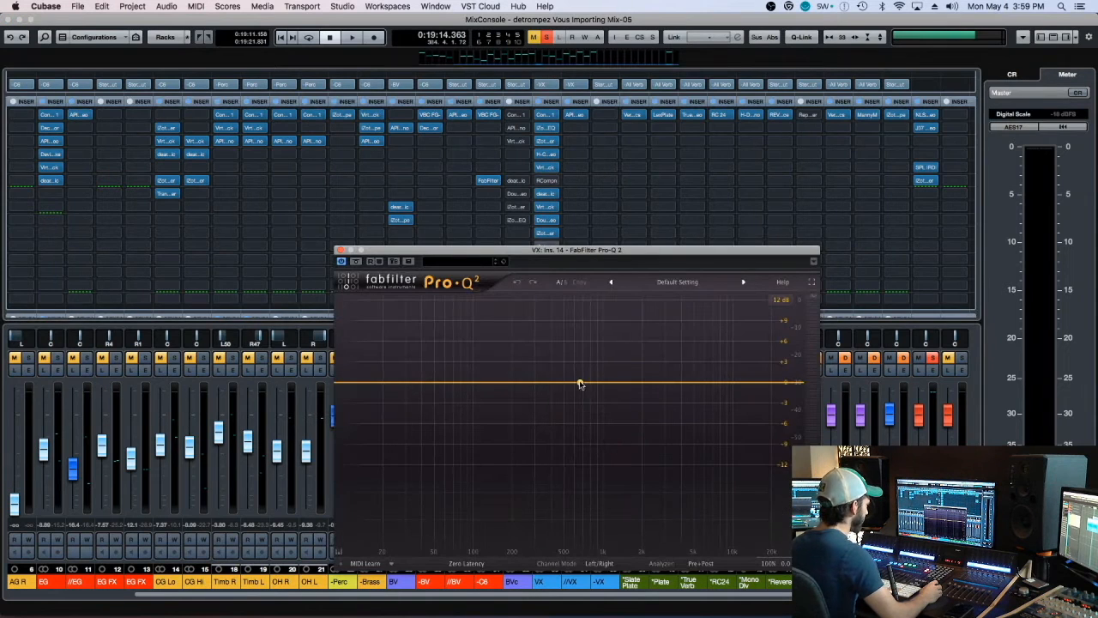
Add a narrow bell band in Pro-Q 2, sweep it boosted during playback, and cut it about 10 dB near 1 kHz.
{"action": "left_click_drag", "start_coordinate": [580, 384], "coordinate": [577, 370]}
{"action": "left_click_drag", "start_coordinate": [639, 509], "coordinate": [627, 468]}
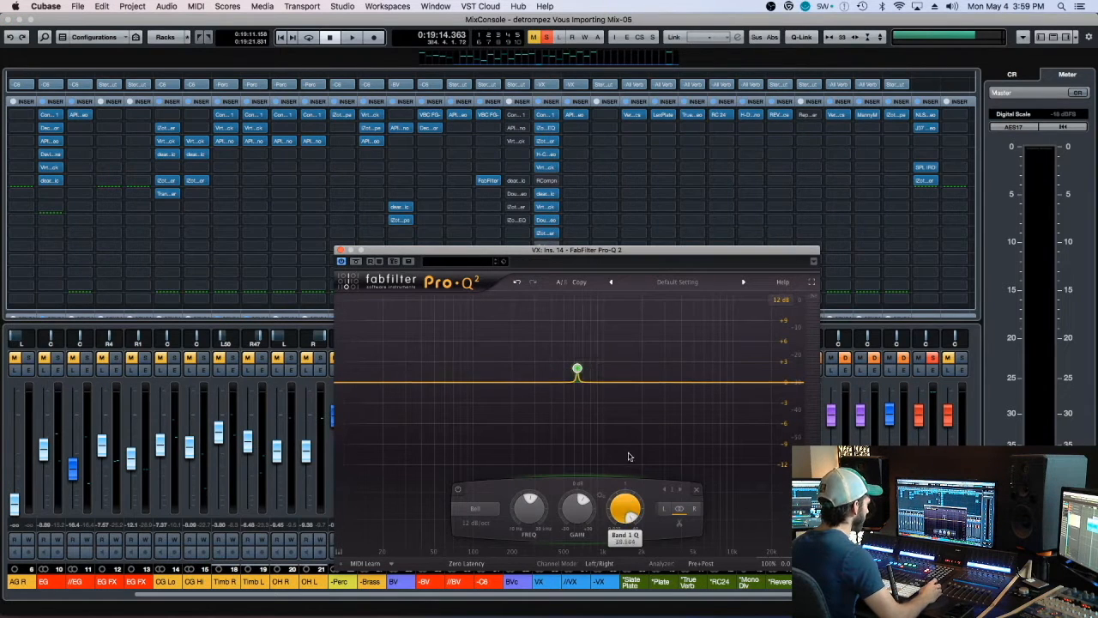
{"action": "key", "text": "space"}
{"action": "left_click_drag", "start_coordinate": [577, 369], "coordinate": [604, 298]}
{"action": "left_click_drag", "start_coordinate": [599, 508], "coordinate": [599, 605]}
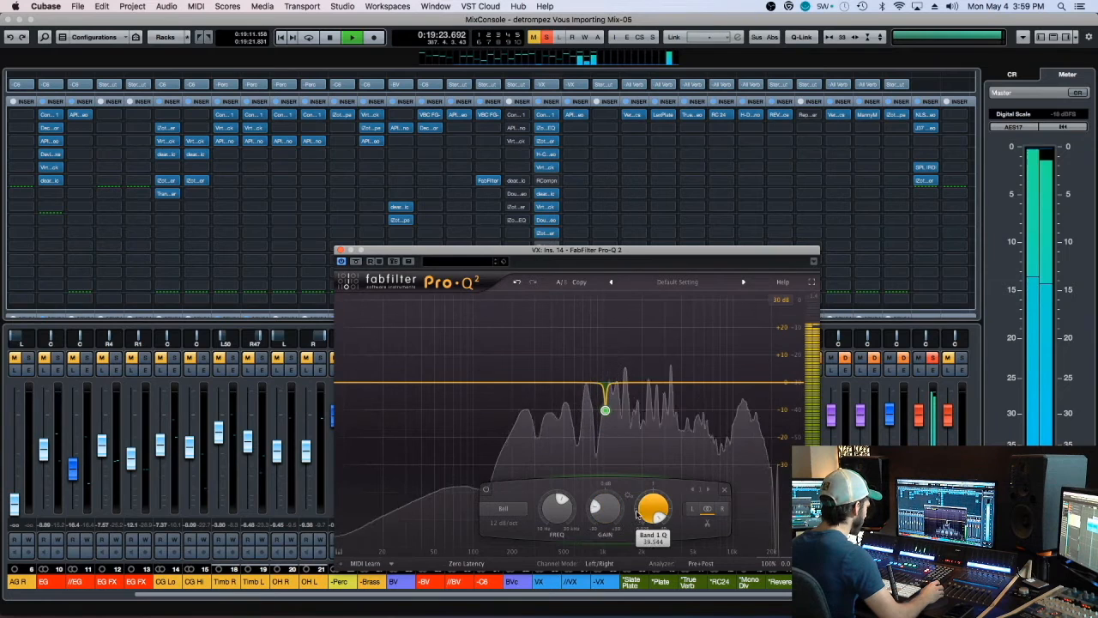
Add a second narrow bell at about 1284 Hz, audition it boosted over the loop, and cut it by about 4 dB.
{"action": "key", "text": "space"}
{"action": "left_click_drag", "start_coordinate": [612, 382], "coordinate": [617, 341]}
{"action": "scroll", "coordinate": [613, 360], "scroll_direction": "up", "scroll_amount": 10}
{"action": "key", "text": "space"}
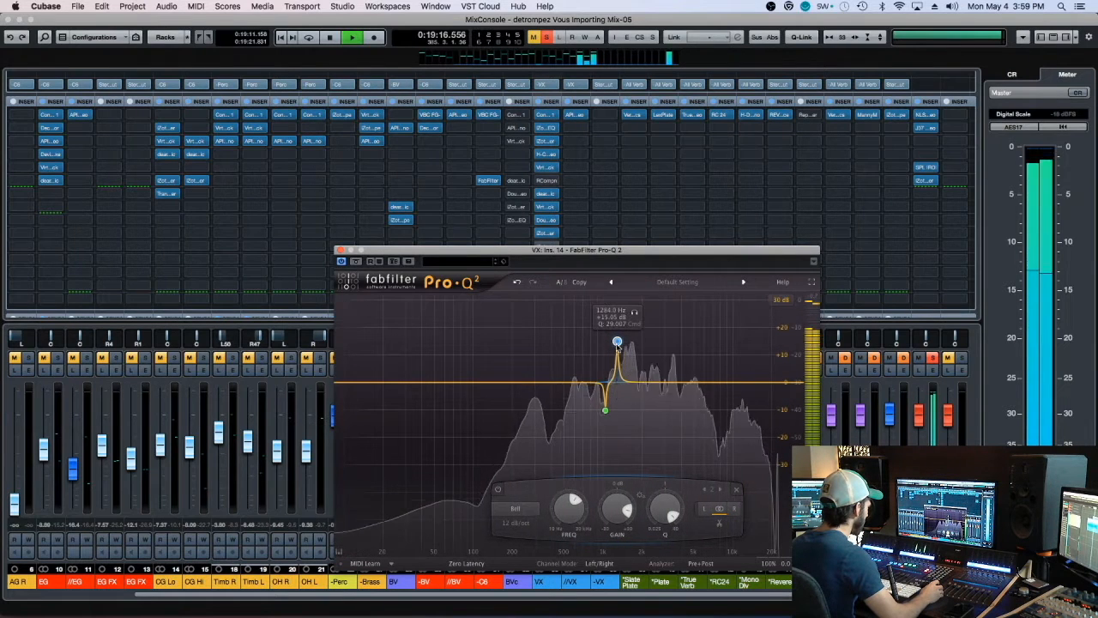
{"action": "left_click_drag", "start_coordinate": [611, 513], "coordinate": [606, 571]}
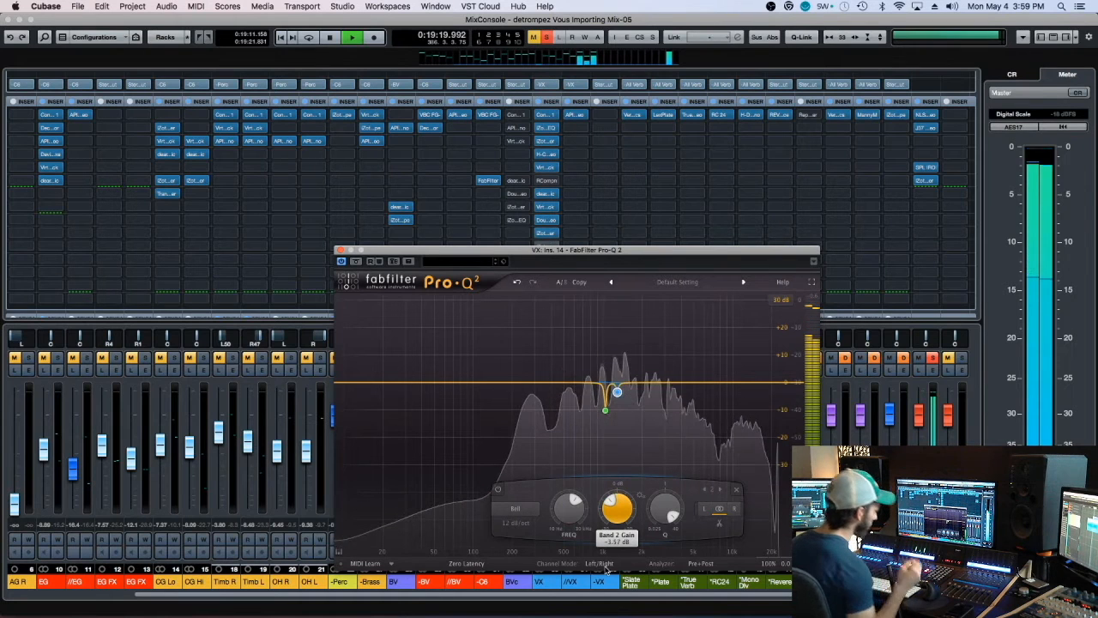
{"action": "key", "text": "space"}
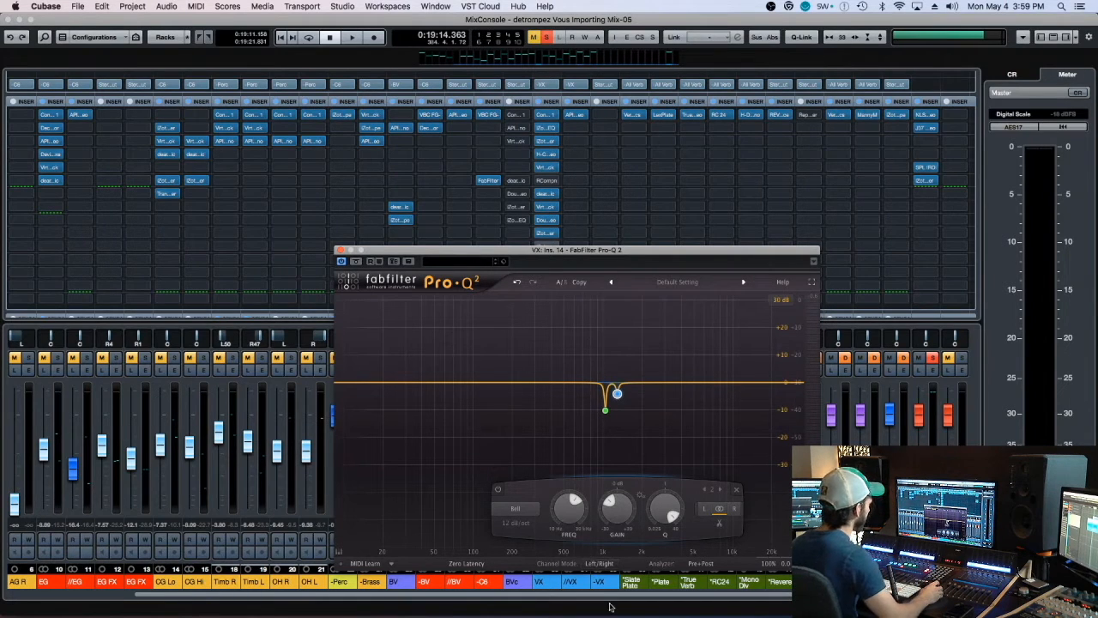
Add a third narrow bell near 1.3 kHz, sweep it boosted over the loop, and cut it by about 6 dB.
{"action": "left_click", "coordinate": [605, 412]}
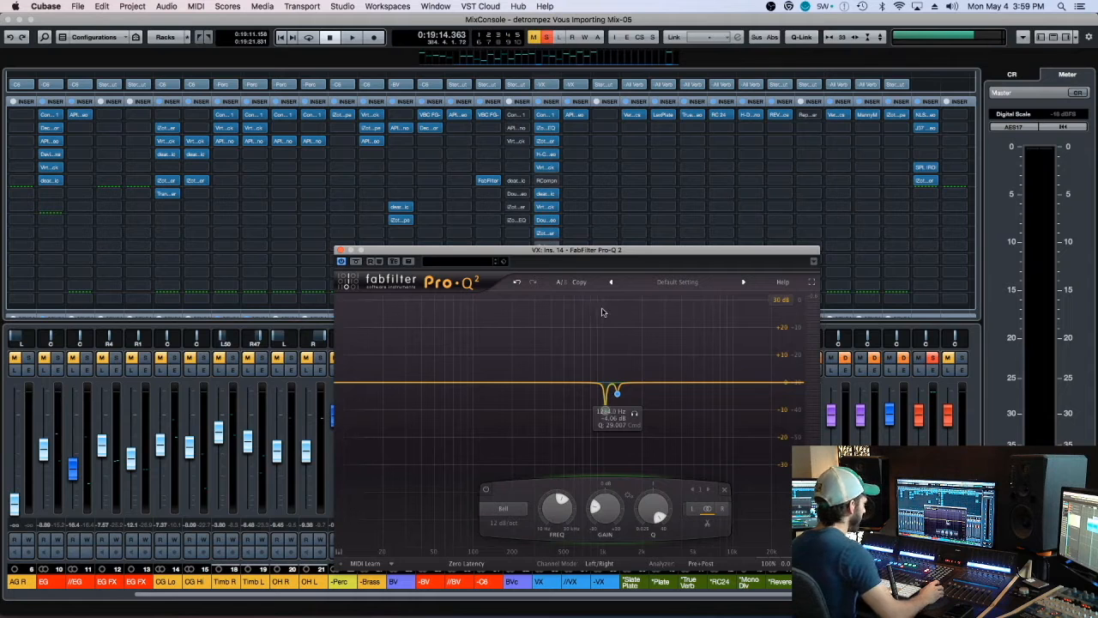
{"action": "left_click", "coordinate": [609, 252]}
{"action": "key", "text": "space"}
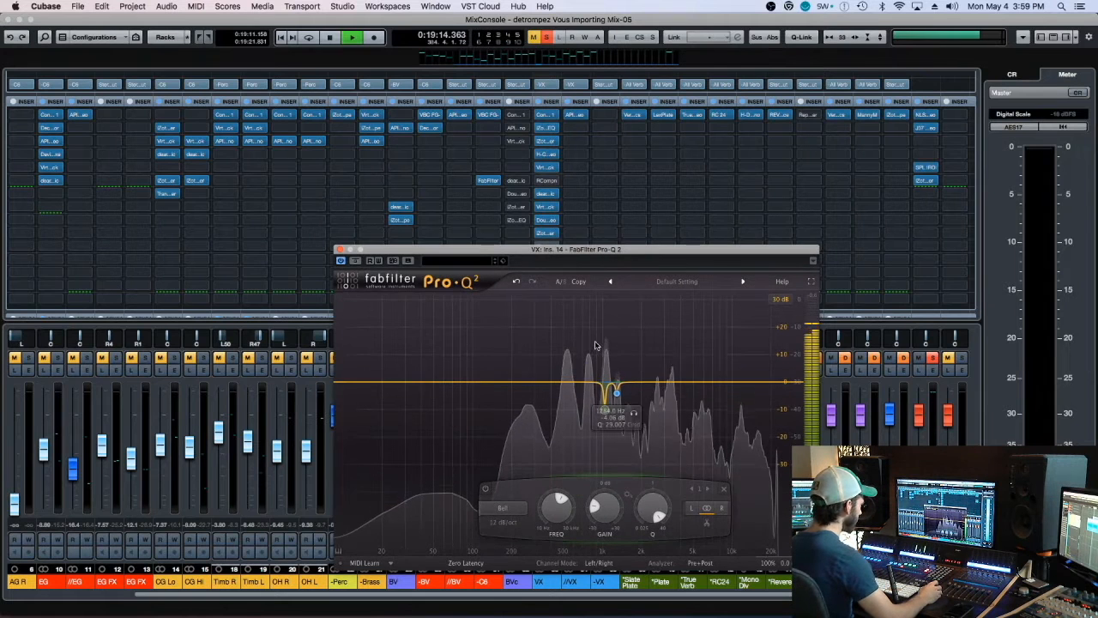
{"action": "left_click_drag", "start_coordinate": [625, 381], "coordinate": [617, 341]}
{"action": "key", "text": "space"}
{"action": "left_click_drag", "start_coordinate": [657, 513], "coordinate": [657, 488]}
{"action": "key", "text": "space"}
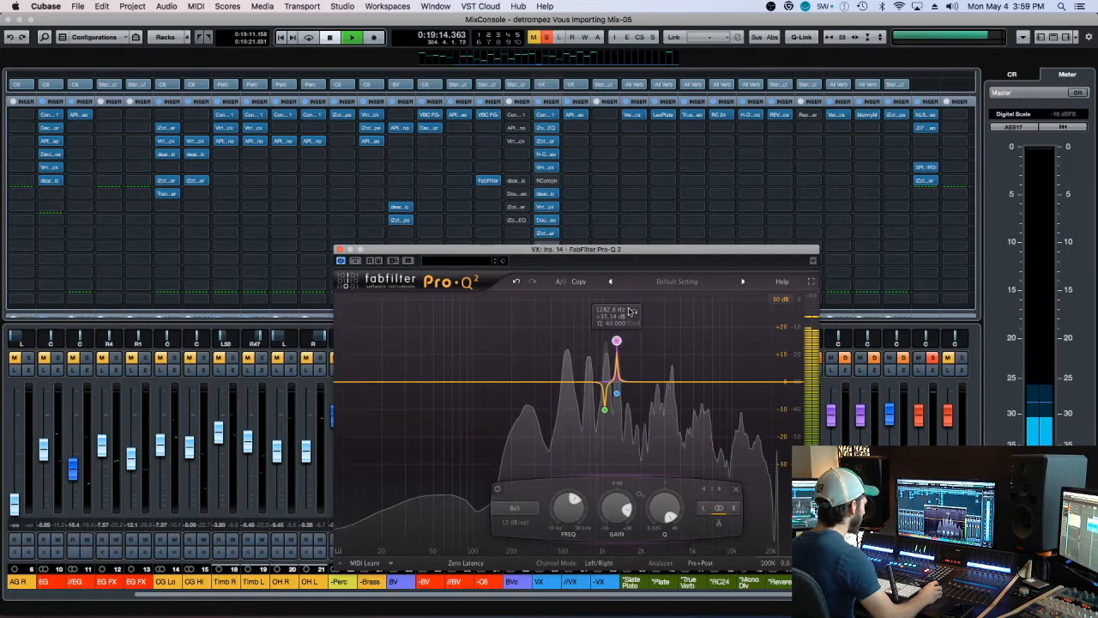
{"action": "left_click_drag", "start_coordinate": [618, 314], "coordinate": [628, 315]}
{"action": "left_click_drag", "start_coordinate": [619, 508], "coordinate": [621, 565]}
{"action": "left_click_drag", "start_coordinate": [603, 510], "coordinate": [604, 516]}
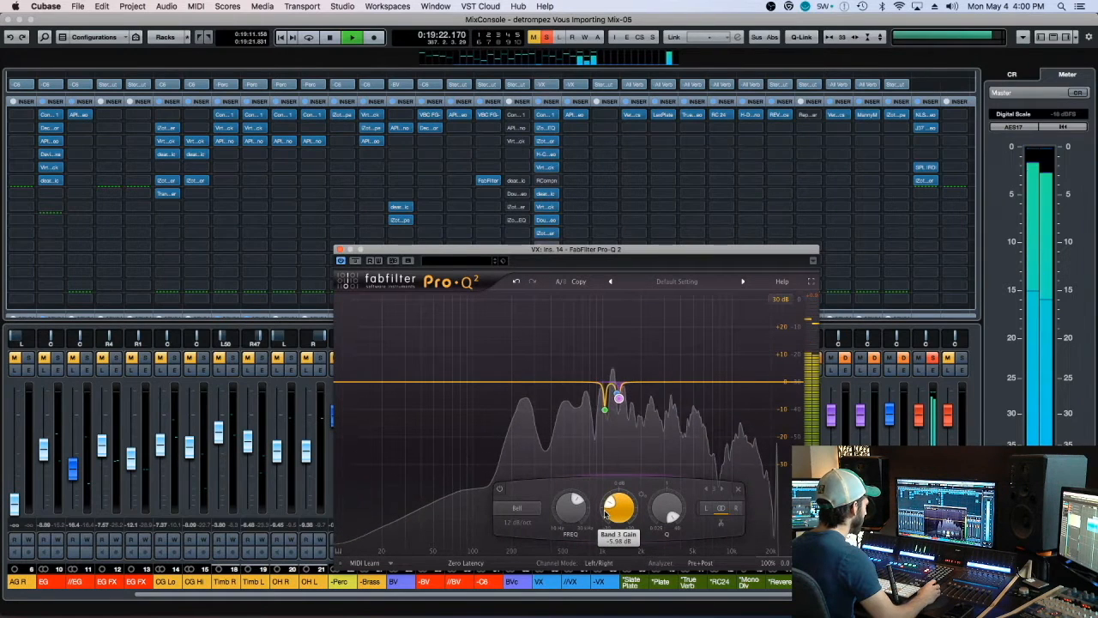
Compare Pro-Q 2 bypassed and active, deepen the third band's cut to about 8 dB near 1340 Hz, and save the project.
{"action": "left_click", "coordinate": [355, 261]}
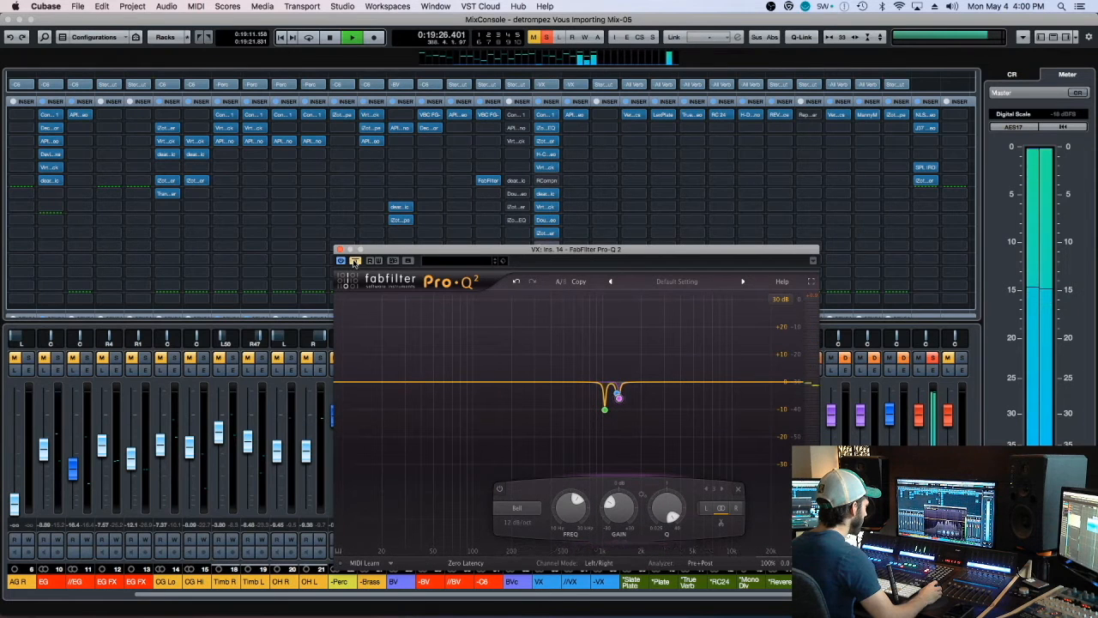
{"action": "left_click", "coordinate": [355, 261]}
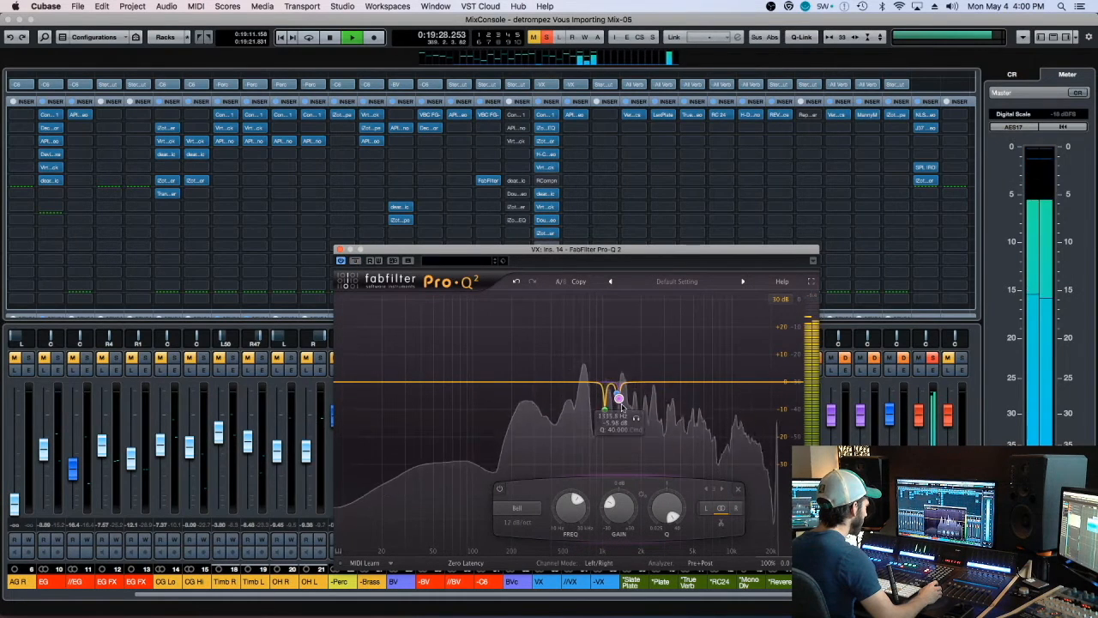
{"action": "left_click_drag", "start_coordinate": [622, 405], "coordinate": [623, 407]}
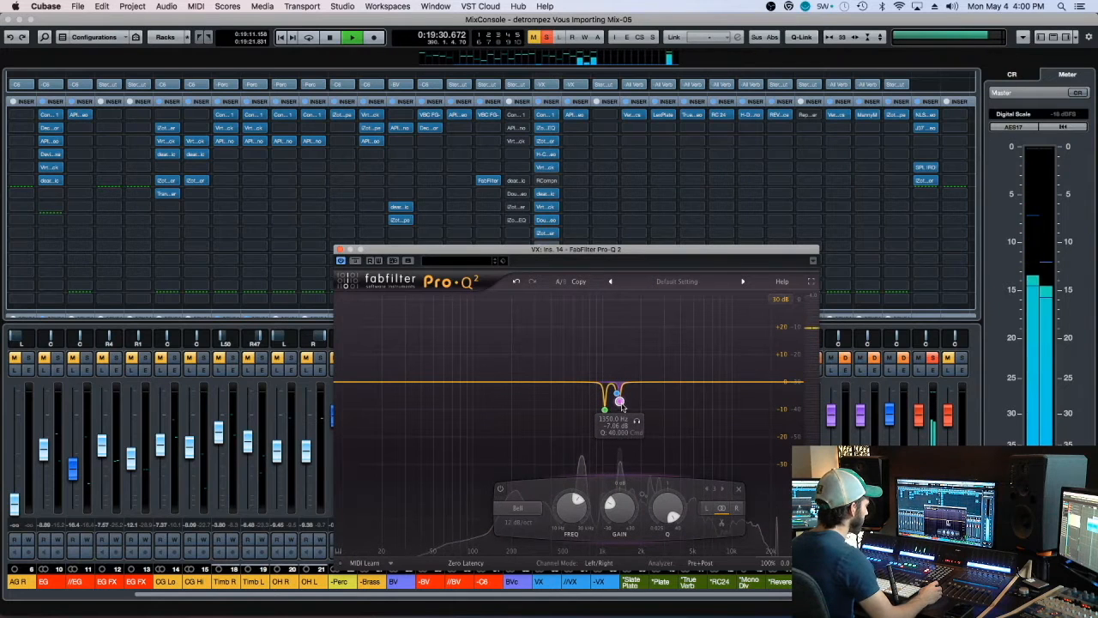
{"action": "key", "text": "space"}
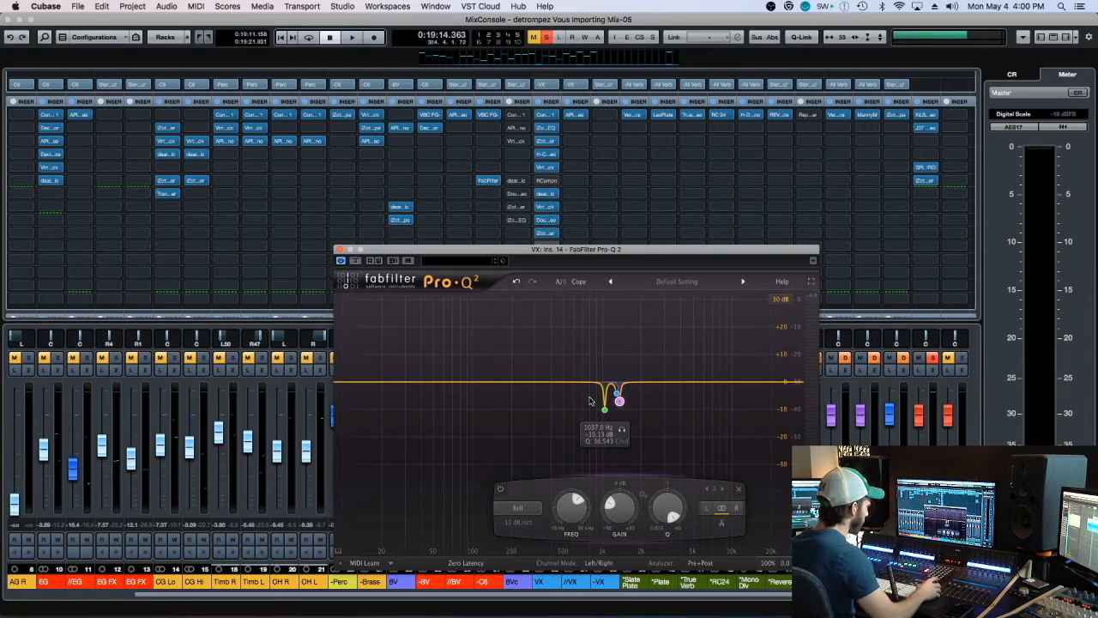
{"action": "key", "text": "space"}
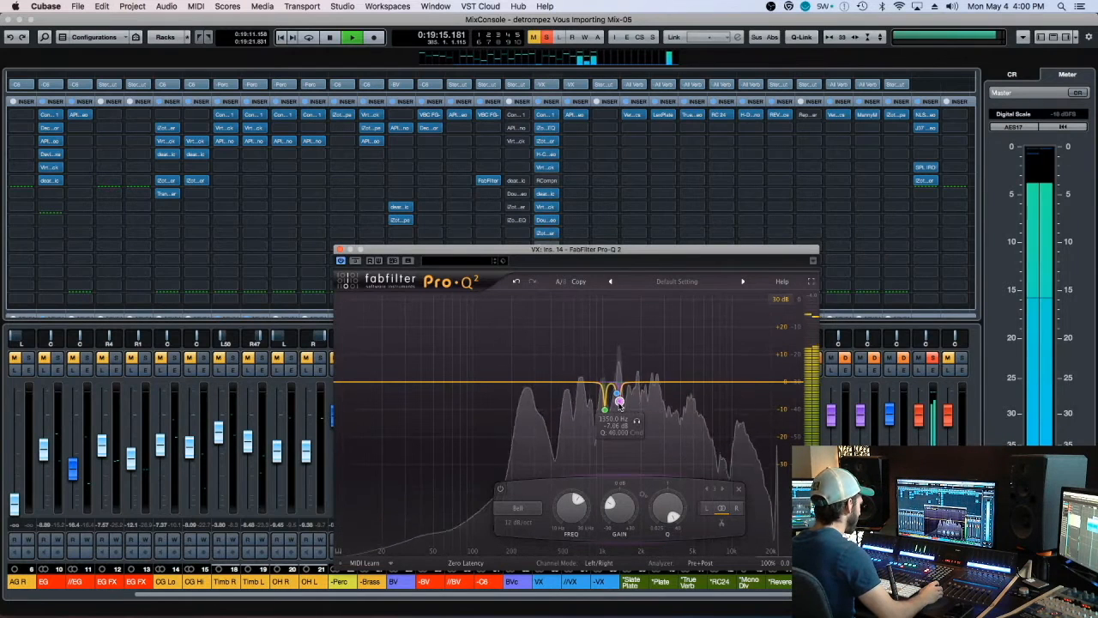
{"action": "left_click_drag", "start_coordinate": [620, 402], "coordinate": [621, 406]}
{"action": "key", "text": "space"}
{"action": "key", "text": "super+s"}
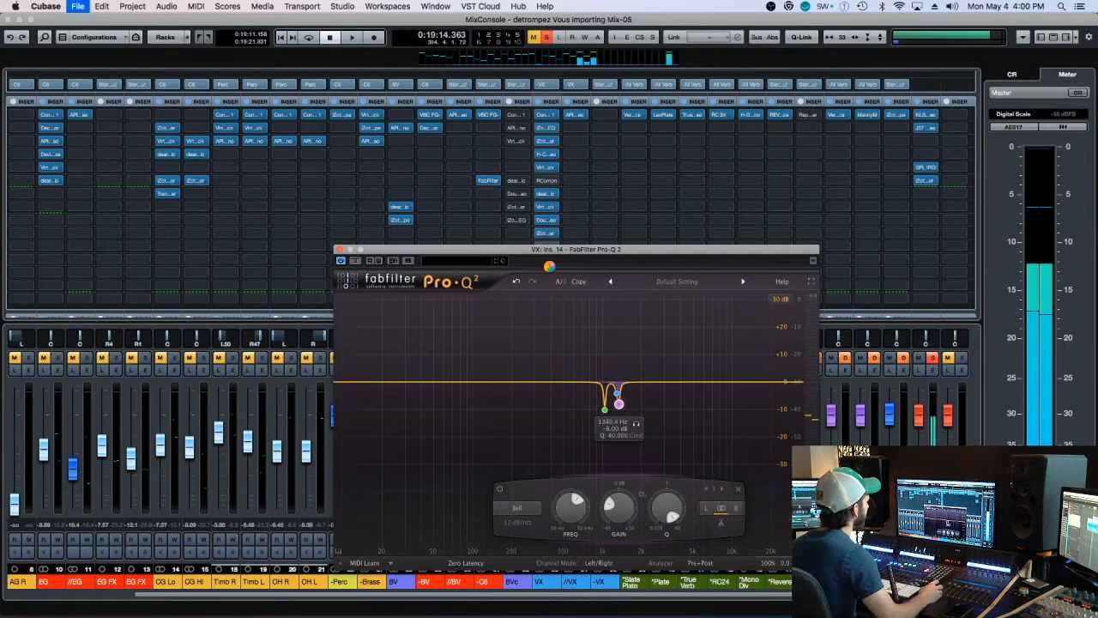
{"action": "key", "text": "super+w"}
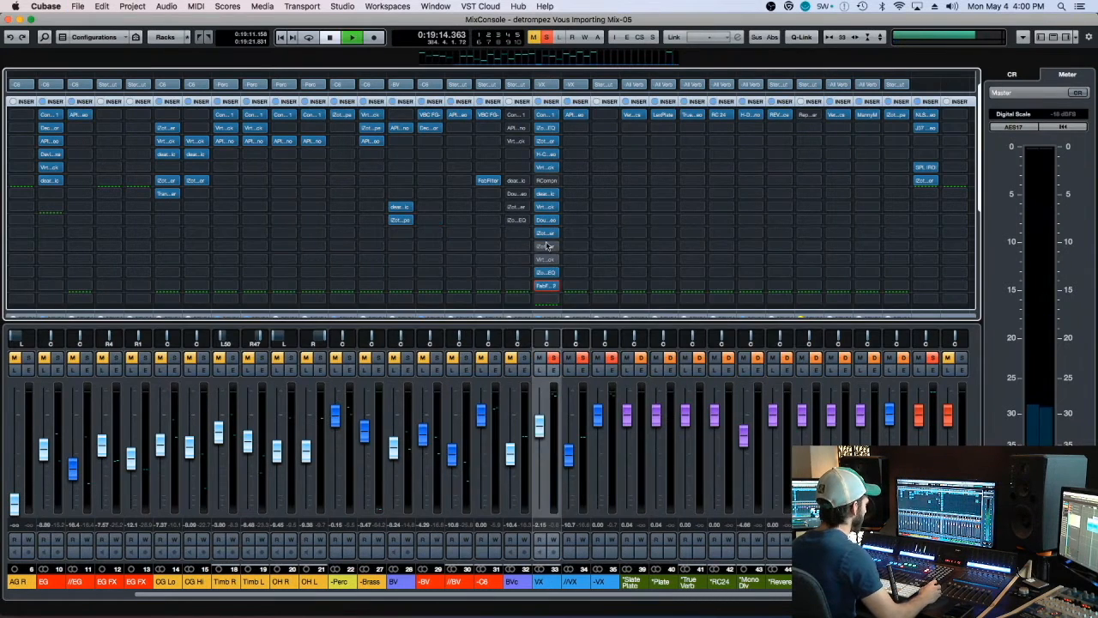
Open the Ozone 7 Dynamic EQ on VX insert 13 and audition narrow frequency ranges around 1 kHz over the loop.
{"action": "key", "text": "space"}
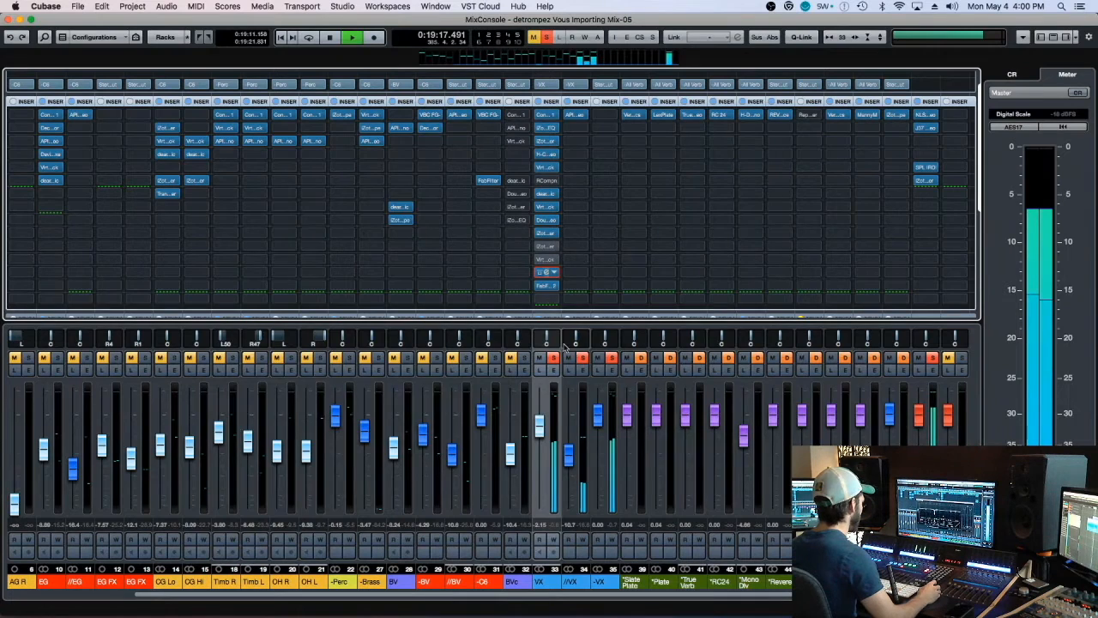
{"action": "left_click", "coordinate": [545, 271]}
{"action": "key", "text": "space"}
{"action": "left_click_drag", "start_coordinate": [542, 263], "coordinate": [521, 252]}
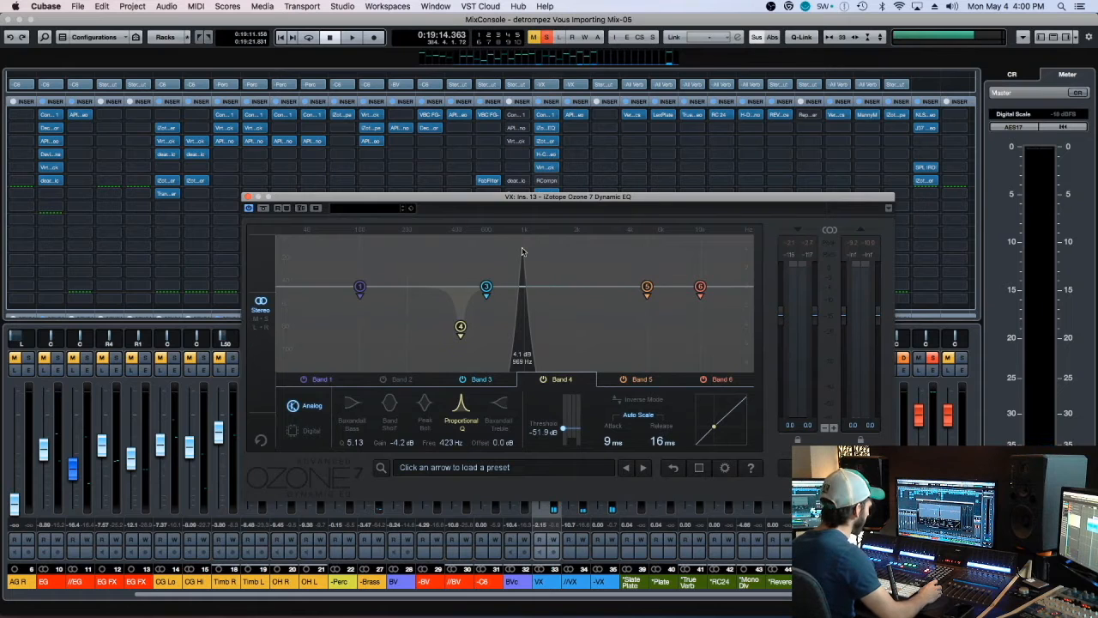
{"action": "key", "text": "space"}
{"action": "left_click_drag", "start_coordinate": [522, 252], "coordinate": [545, 261]}
{"action": "key", "text": "space"}
Place Dynamic EQ band 5 at about 1.31 kHz with a gain of about -3.6 dB, soloing nearby frequencies for comparison.
{"action": "left_click_drag", "start_coordinate": [646, 286], "coordinate": [558, 317]}
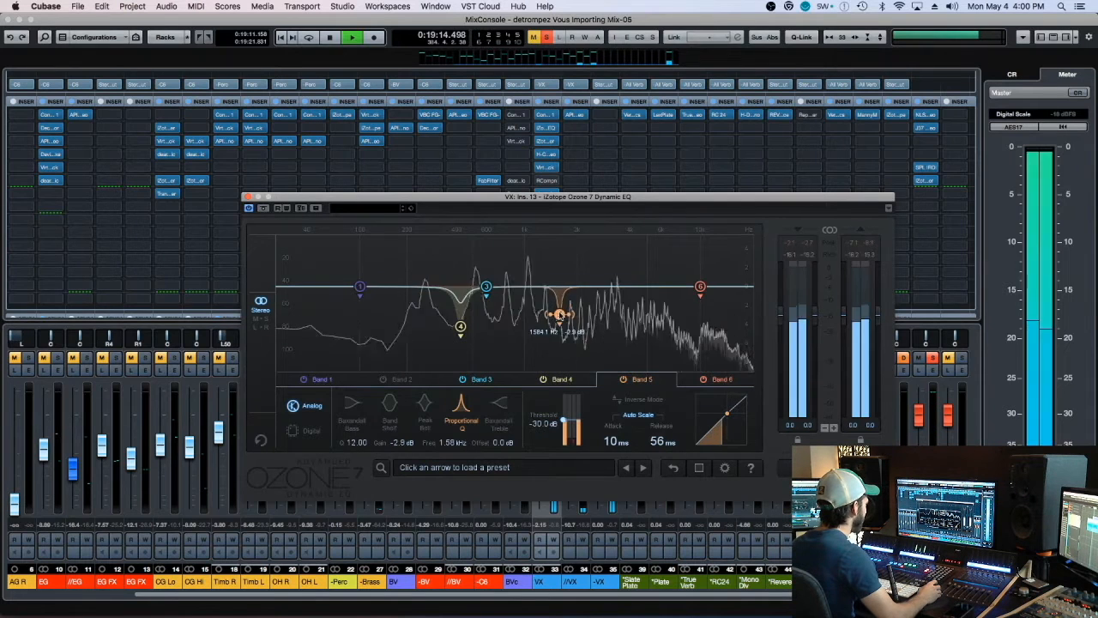
{"action": "left_click_drag", "start_coordinate": [564, 259], "coordinate": [545, 251]}
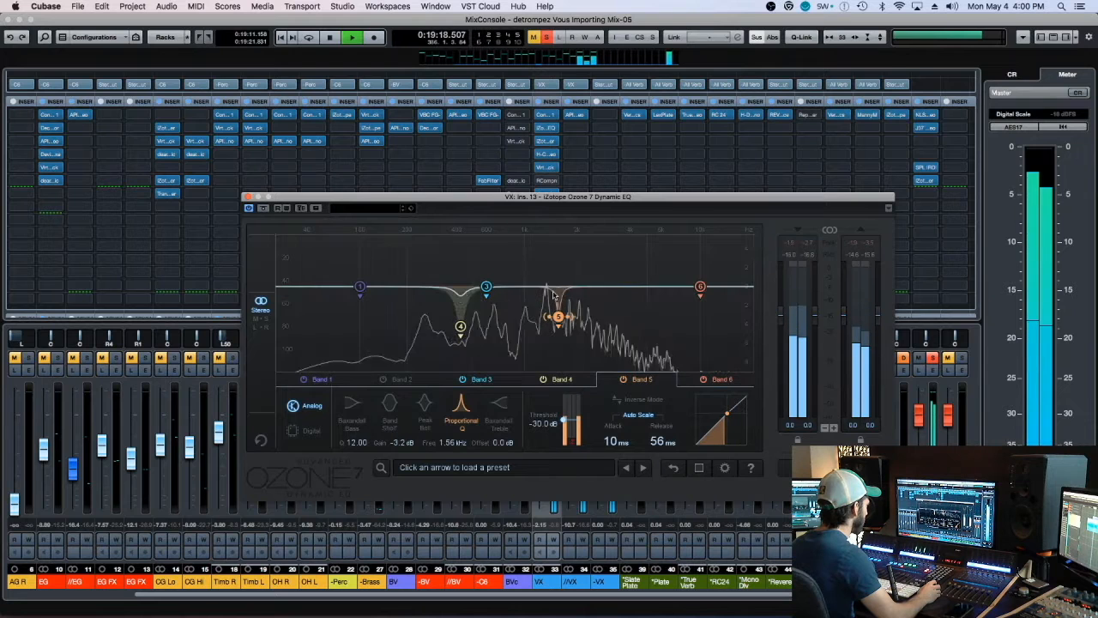
{"action": "left_click_drag", "start_coordinate": [559, 317], "coordinate": [549, 320]}
{"action": "left_click_drag", "start_coordinate": [546, 275], "coordinate": [550, 259]}
{"action": "left_click_drag", "start_coordinate": [550, 320], "coordinate": [545, 322]}
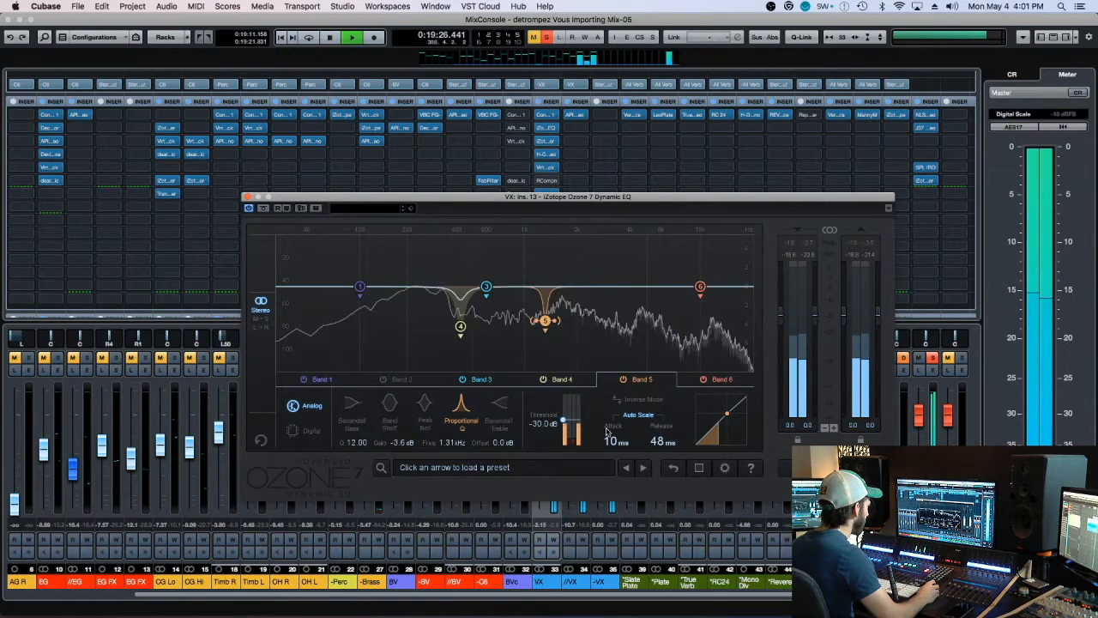
{"action": "left_click_drag", "start_coordinate": [554, 264], "coordinate": [543, 253]}
Lower band 5's threshold to about -50 dB over the loop and close the Dynamic EQ.
{"action": "key", "text": "space"}
{"action": "key", "text": "space"}
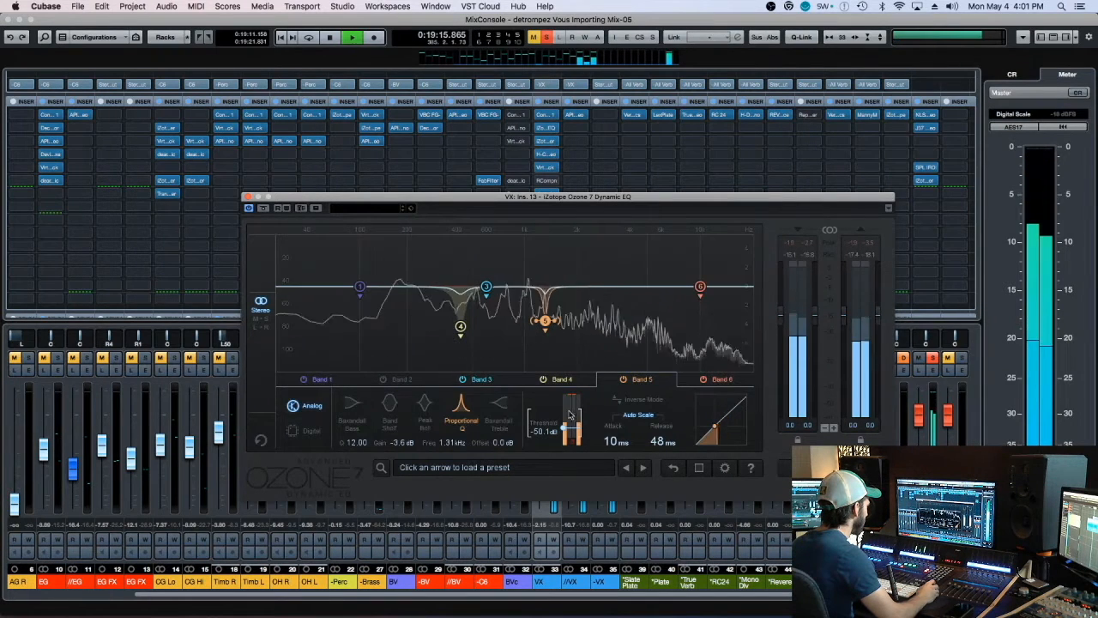
{"action": "left_click_drag", "start_coordinate": [402, 445], "coordinate": [400, 447]}
{"action": "key", "text": "super+w"}
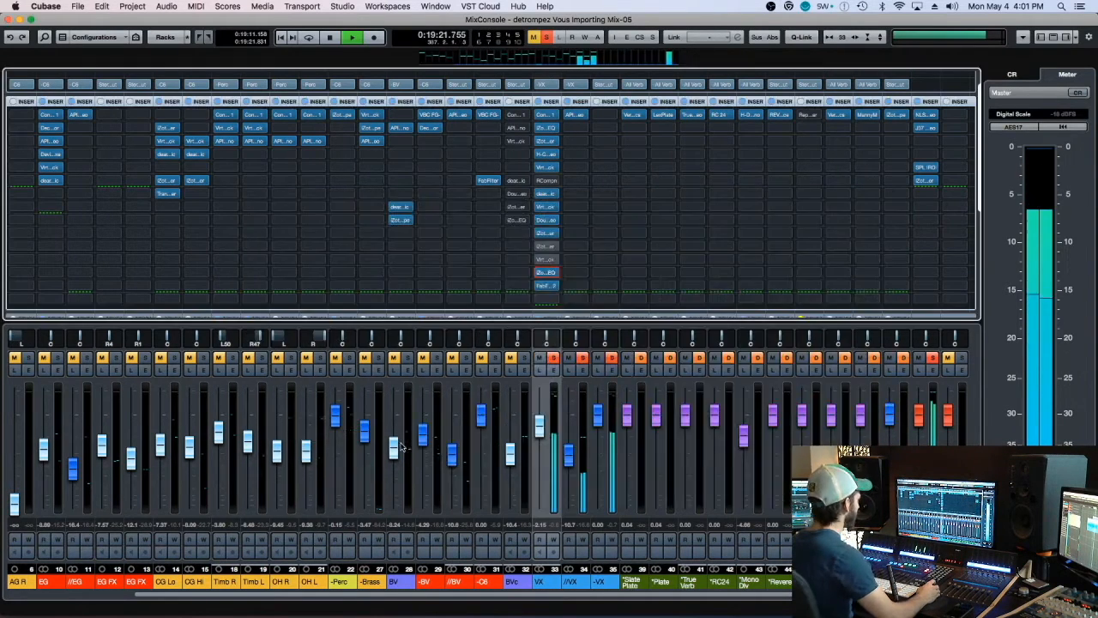
{"action": "key", "text": "space"}
Insert the iZotope Ozone 7 Exciter on VX insert 15.
{"action": "left_click", "coordinate": [555, 297]}
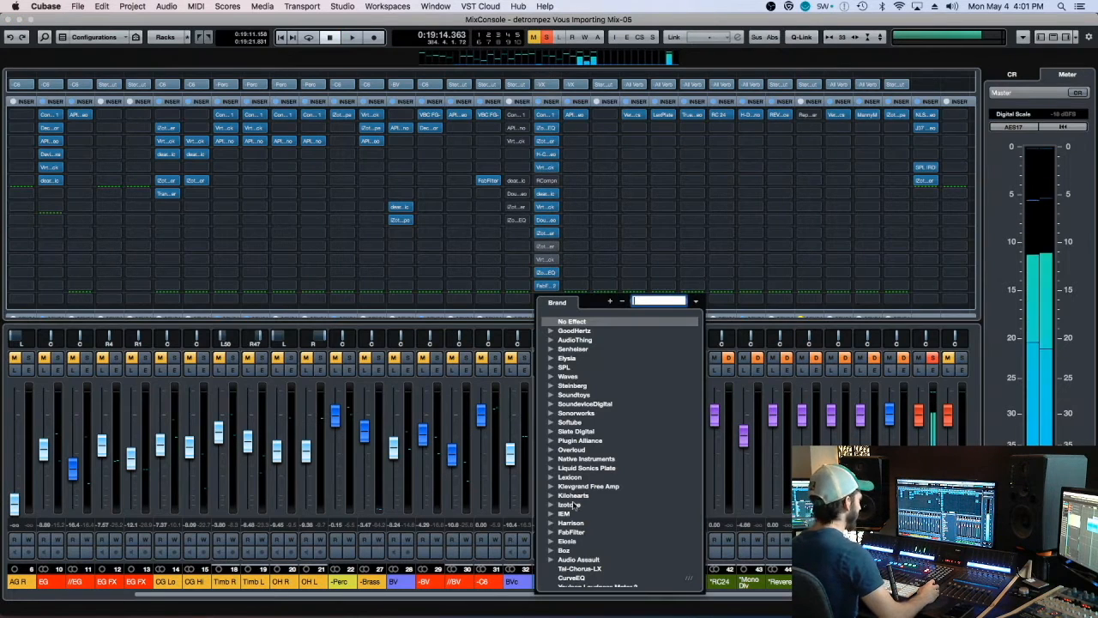
{"action": "left_click", "coordinate": [551, 505]}
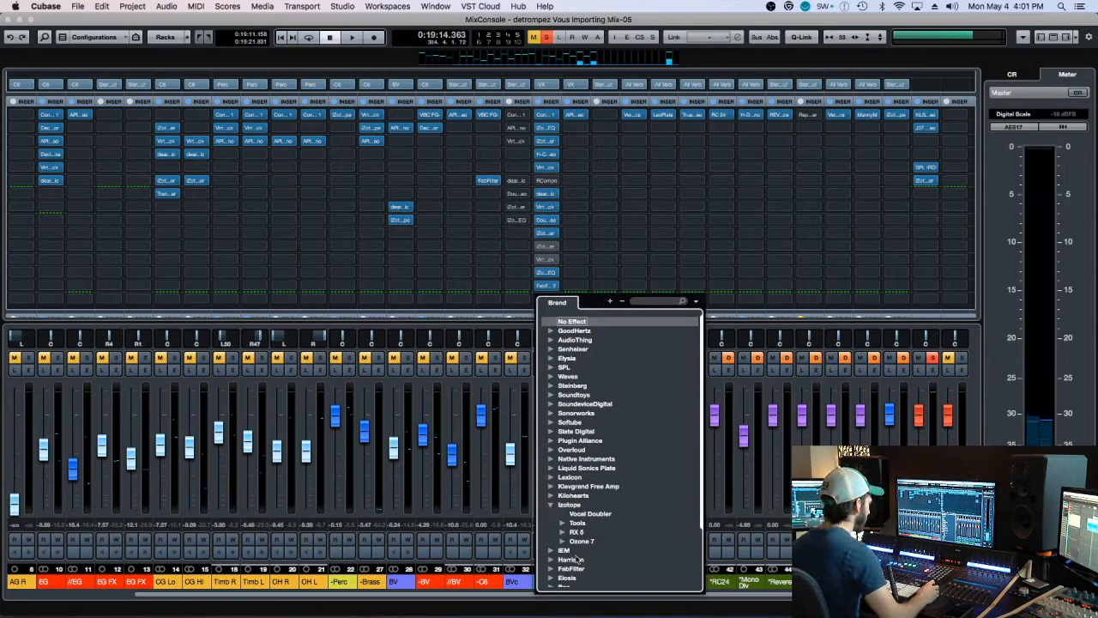
{"action": "left_click", "coordinate": [562, 541]}
{"action": "scroll", "coordinate": [573, 539], "scroll_direction": "down", "scroll_amount": 3}
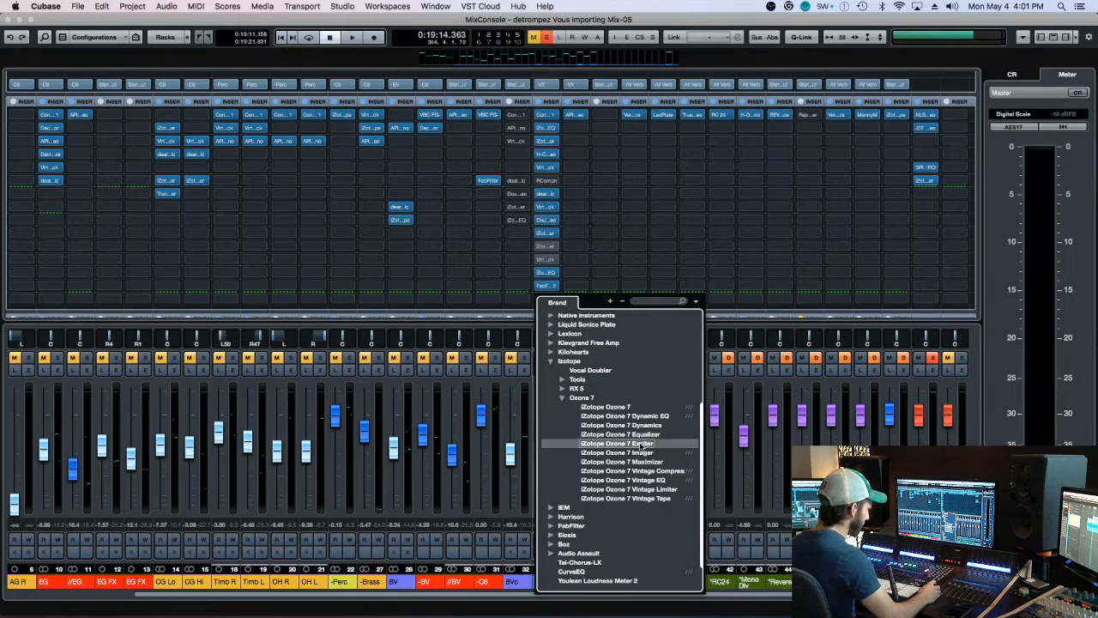
{"action": "left_click", "coordinate": [641, 444]}
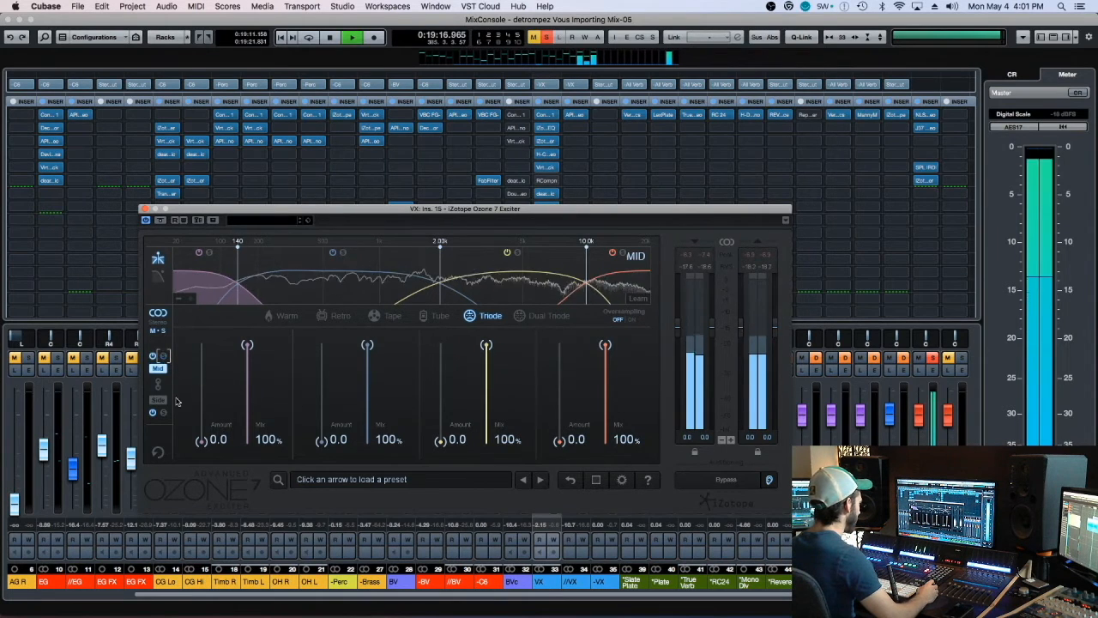
Audition the Exciter's side signal on its own in mid/side mode and select the Side channel for editing.
{"action": "key", "text": "space"}
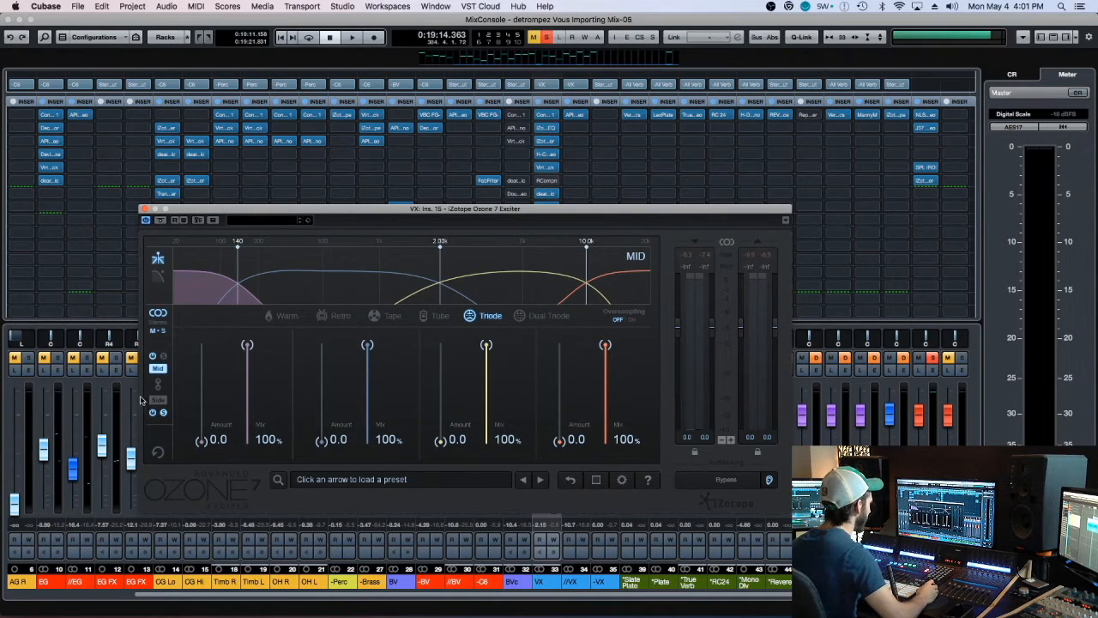
{"action": "key", "text": "space"}
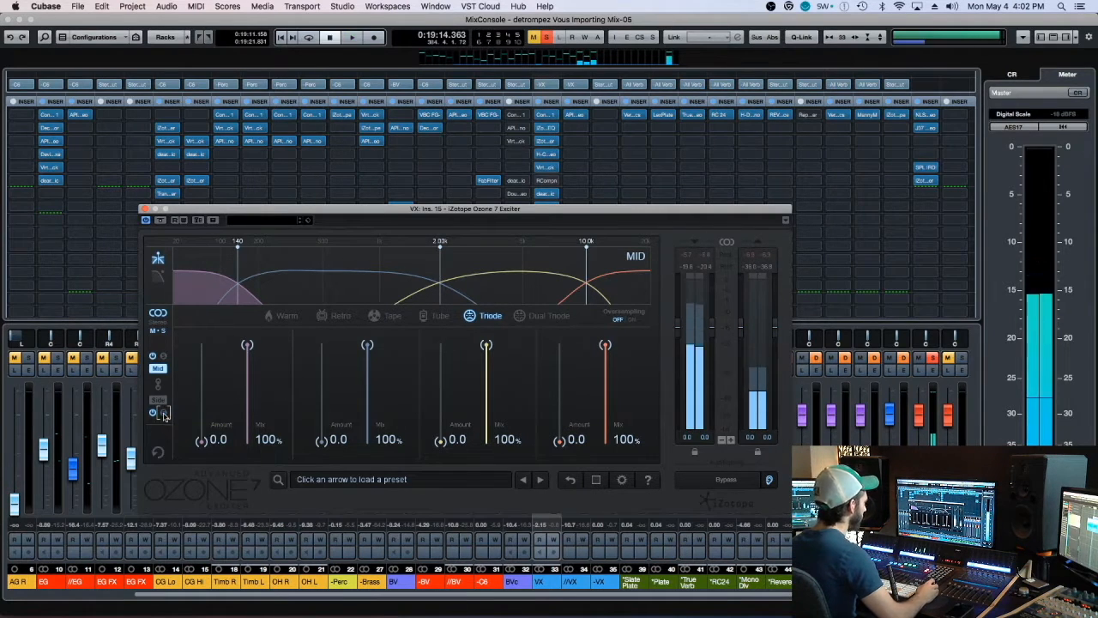
{"action": "key", "text": "space"}
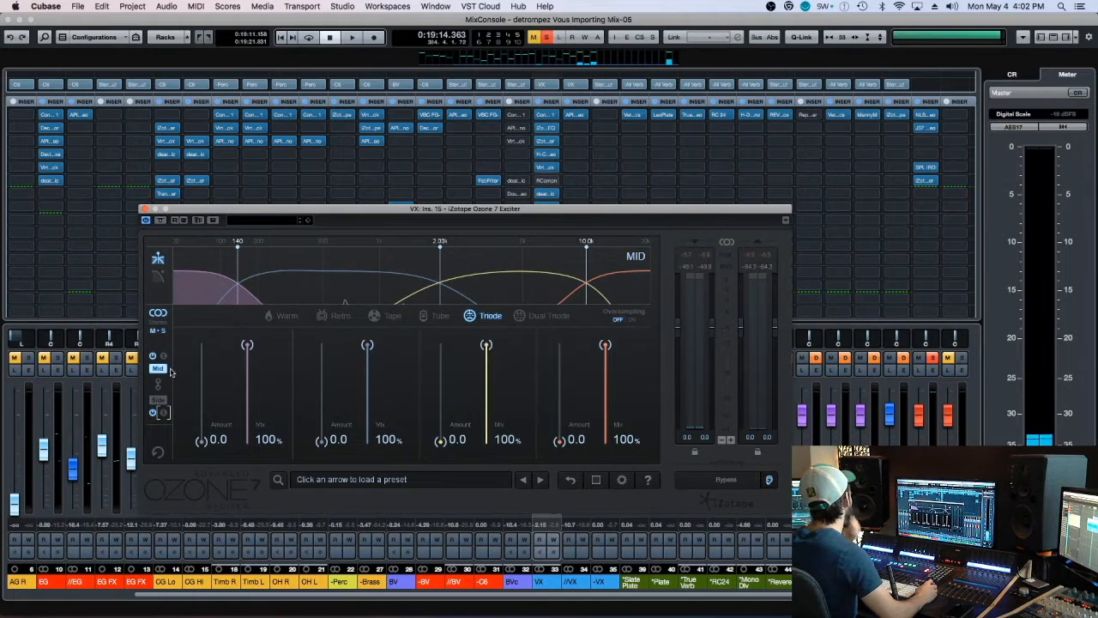
{"action": "left_click", "coordinate": [158, 399]}
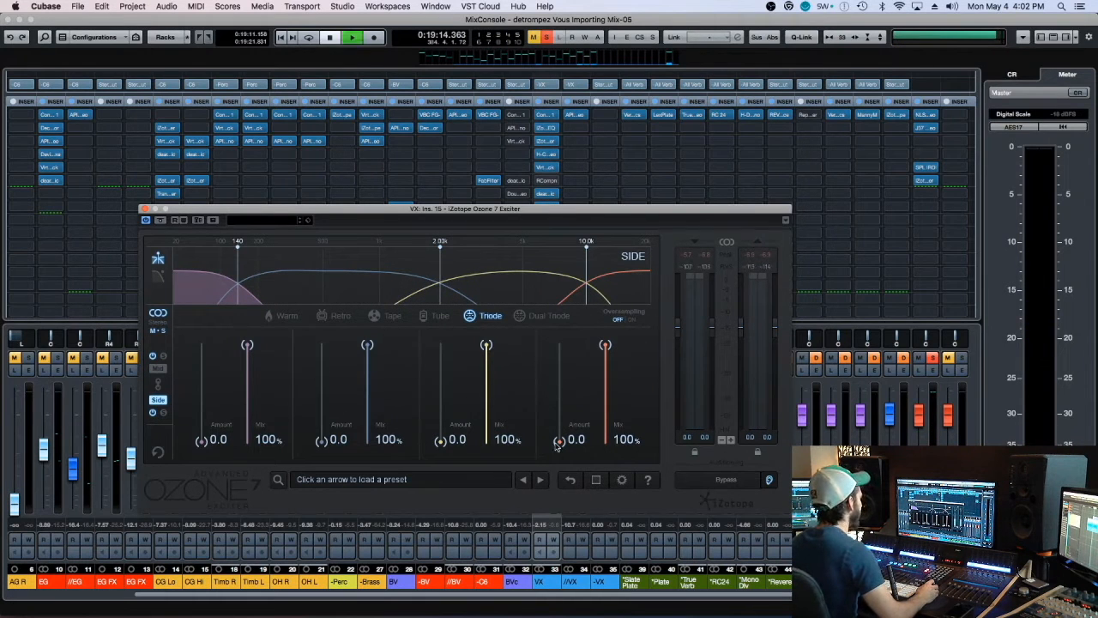
Try Retro mode with the highest Side band's amount at 15.0 over the loop, and return that amount to 0.0.
{"action": "left_click_drag", "start_coordinate": [558, 443], "coordinate": [559, 345]}
{"action": "left_click", "coordinate": [322, 317]}
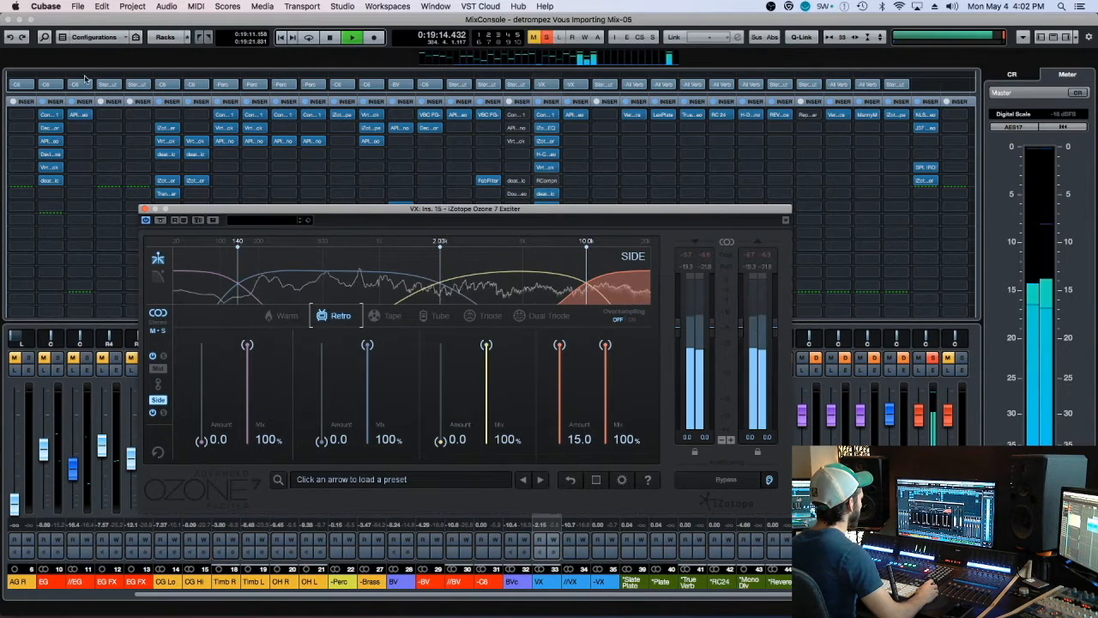
{"action": "key", "text": "space"}
{"action": "left_click_drag", "start_coordinate": [559, 345], "coordinate": [537, 459]}
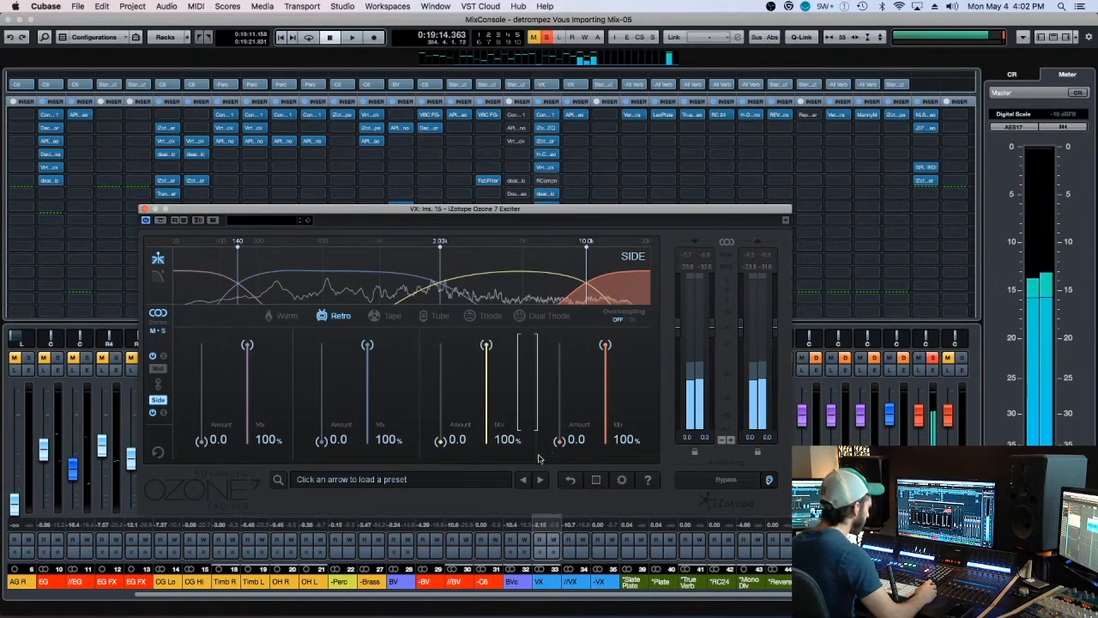
Raise the third Side band's amount to 15.0 and move its lower crossover to about 2.5 kHz.
{"action": "left_click_drag", "start_coordinate": [440, 440], "coordinate": [440, 345]}
{"action": "key", "text": "space"}
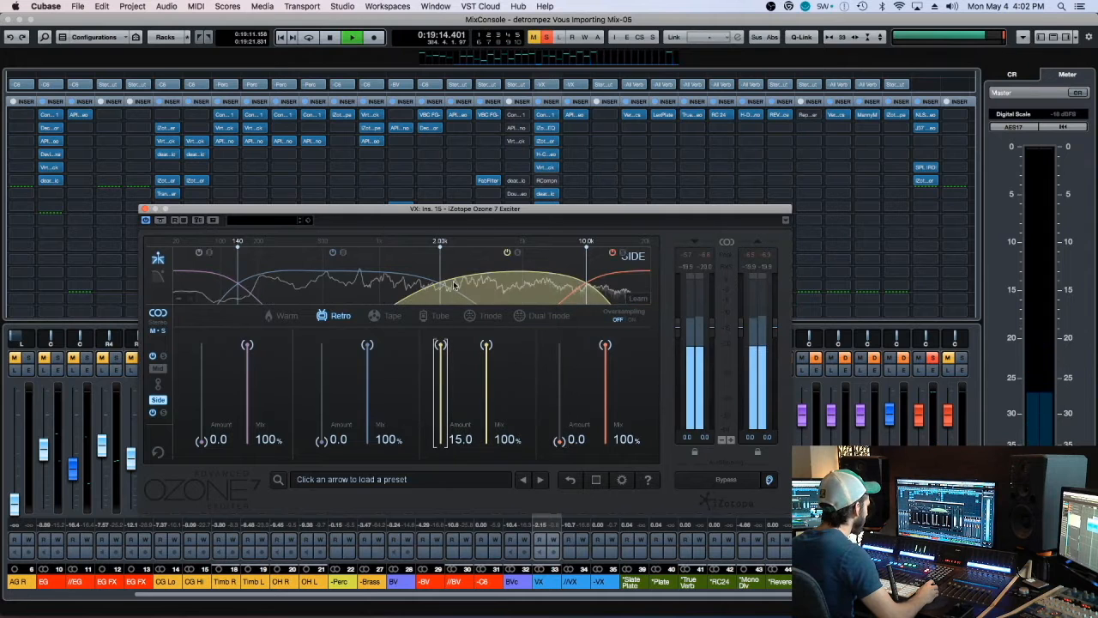
{"action": "left_click_drag", "start_coordinate": [440, 286], "coordinate": [459, 285]}
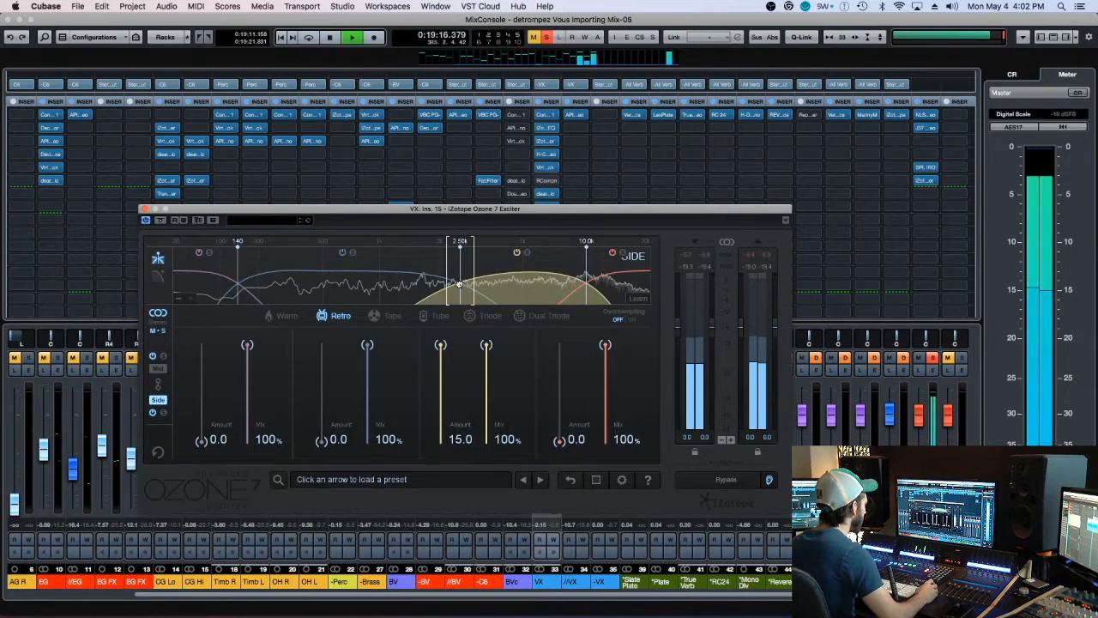
{"action": "key", "text": "space"}
Set the third Side band to amount 9.7 and mix 38.2%, and the highest band's amount to 7.0.
{"action": "left_click_drag", "start_coordinate": [486, 345], "coordinate": [485, 405]}
{"action": "key", "text": "space"}
{"action": "left_click_drag", "start_coordinate": [440, 345], "coordinate": [440, 379]}
{"action": "key", "text": "space"}
{"action": "left_click_drag", "start_coordinate": [559, 439], "coordinate": [558, 395]}
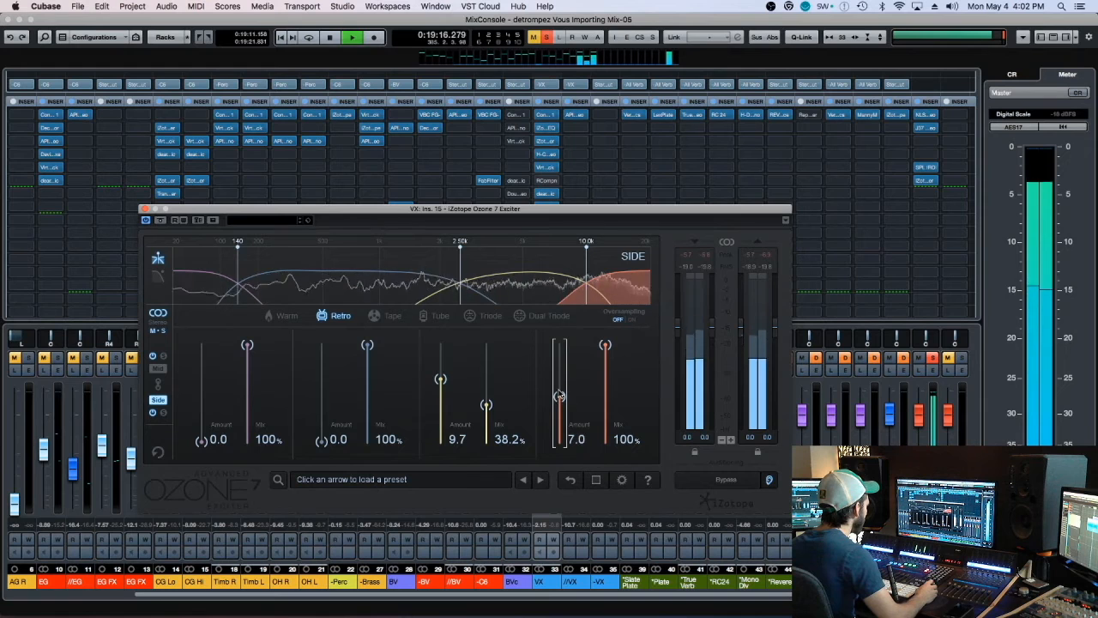
{"action": "key", "text": "space"}
Reduce the third Side band to amount 5.7 and mix 34.7%, and play the loop.
{"action": "left_click_drag", "start_coordinate": [486, 405], "coordinate": [485, 413]}
{"action": "left_click_drag", "start_coordinate": [440, 379], "coordinate": [486, 409]}
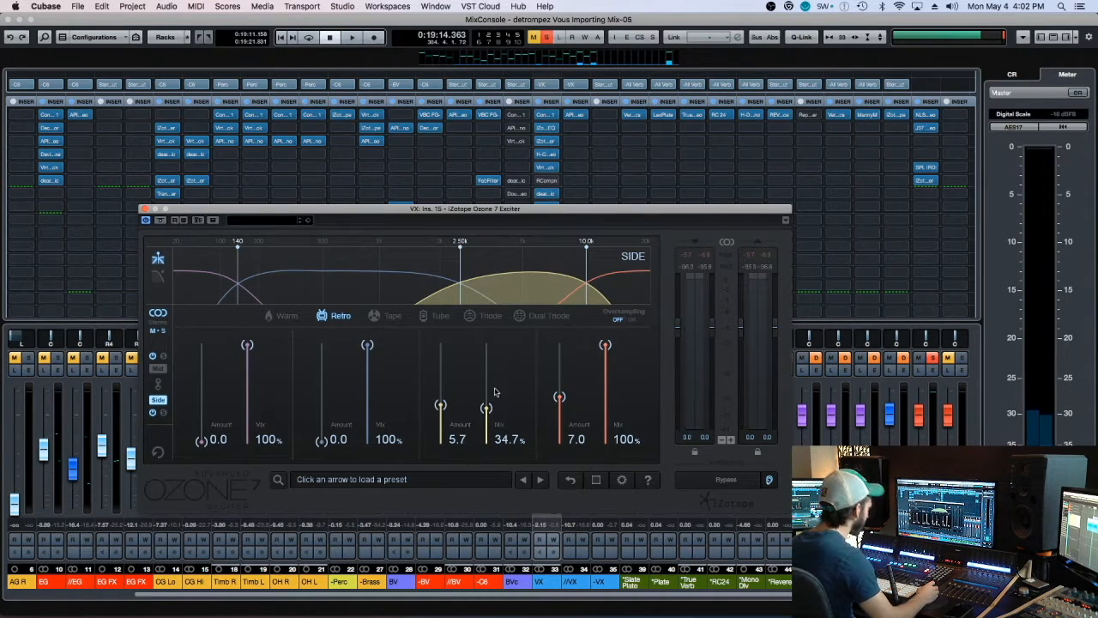
{"action": "key", "text": "space"}
Compare the Exciter's Tube and Triode modes, keep Triode, and raise the third Side band's mix.
{"action": "left_click", "coordinate": [435, 315]}
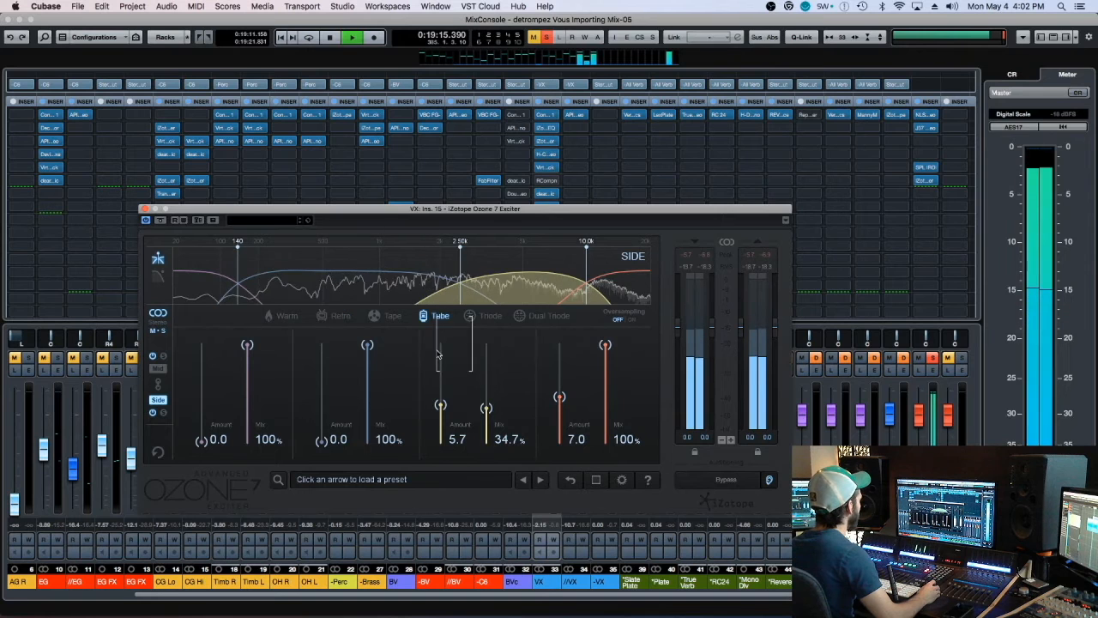
{"action": "left_click", "coordinate": [489, 316]}
{"action": "left_click_drag", "start_coordinate": [486, 408], "coordinate": [487, 380]}
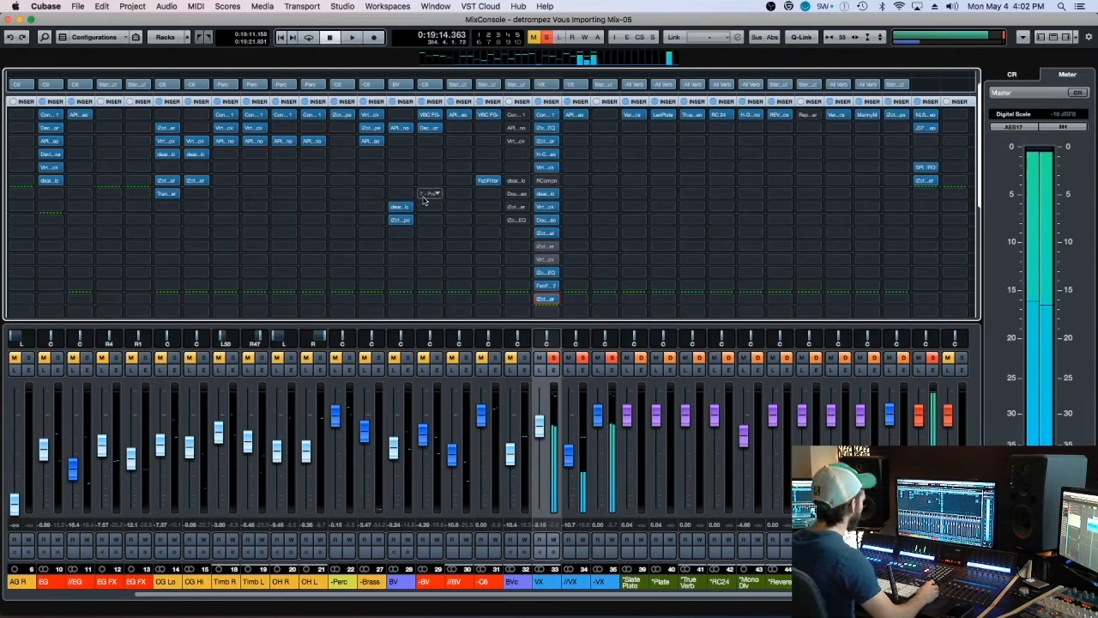
Save the project as a new version, deactivate the bypassed VX inserts 11 and 12, and save again.
{"action": "key", "text": "super+s"}
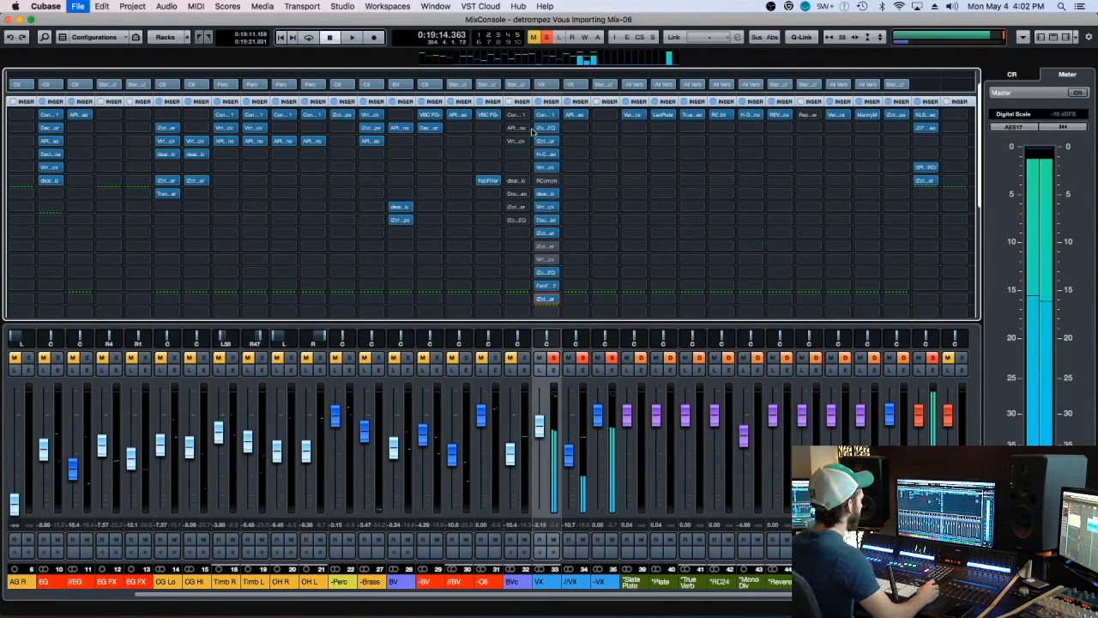
{"action": "left_click", "coordinate": [538, 247], "text": "alt"}
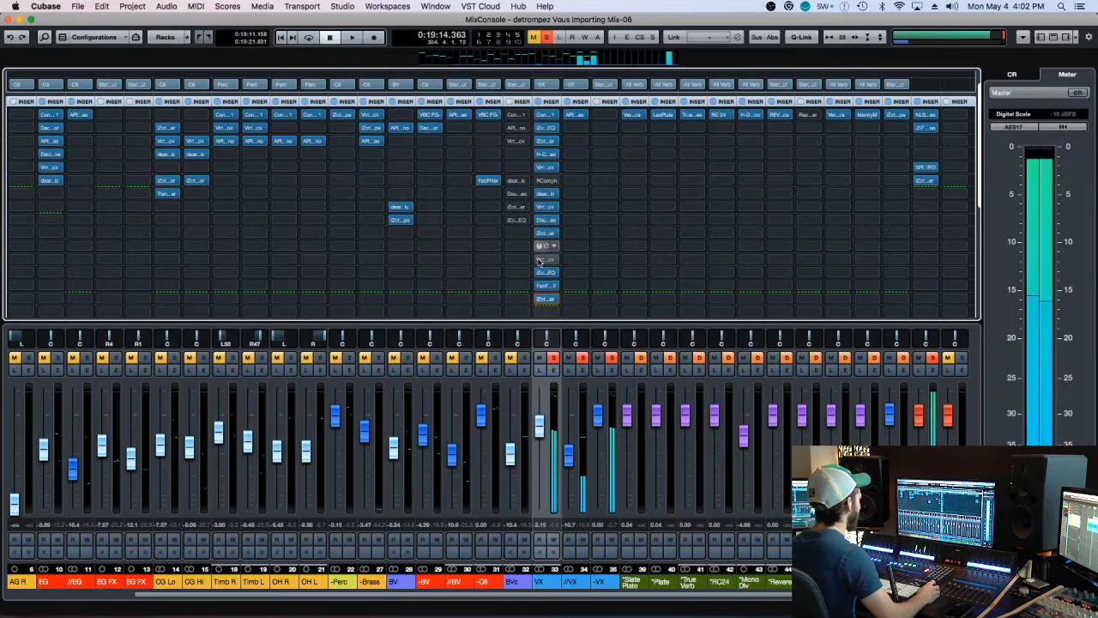
{"action": "left_click", "coordinate": [537, 260], "text": "alt"}
{"action": "key", "text": "super+s"}
Compare the VX vocal with its whole insert chain bypassed and active during playback, leaving the inserts active.
{"action": "left_click", "coordinate": [539, 101]}
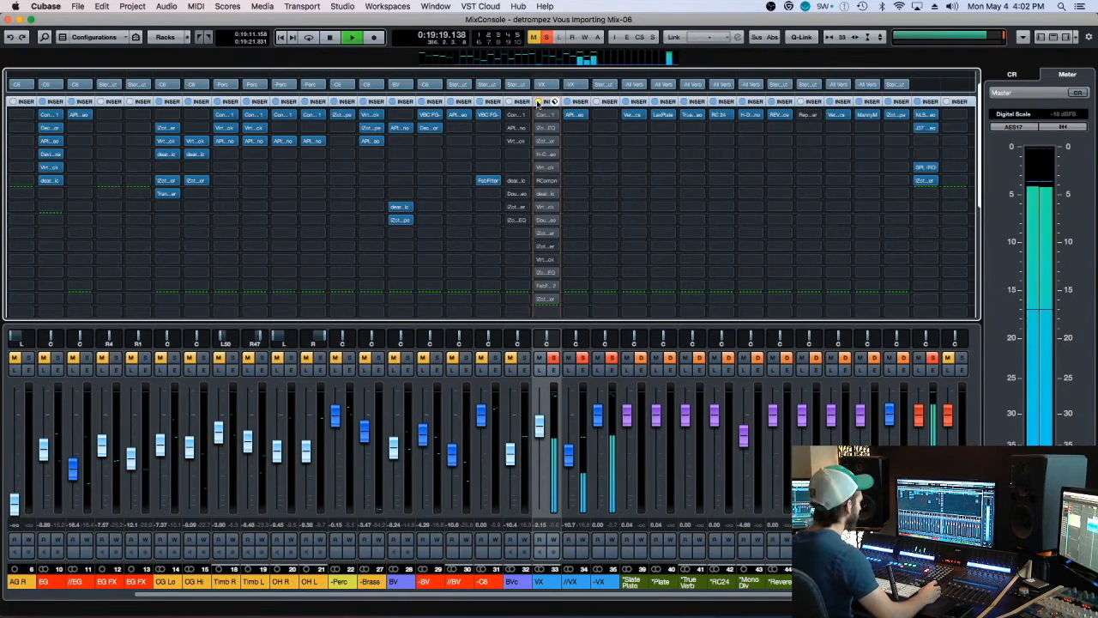
{"action": "left_click", "coordinate": [539, 102]}
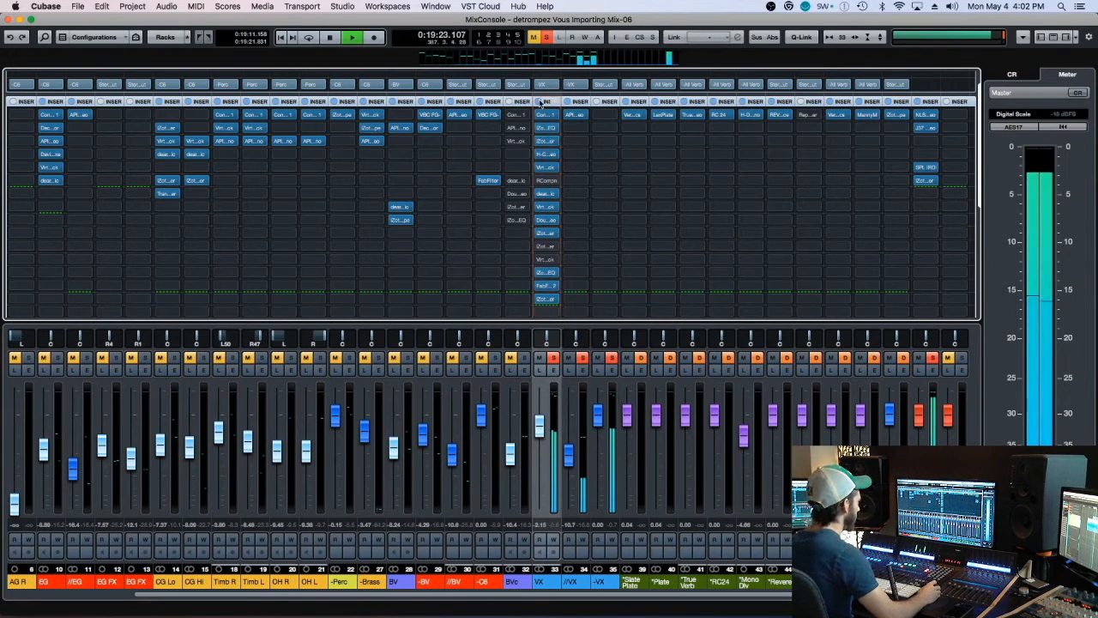
{"action": "left_click", "coordinate": [539, 102]}
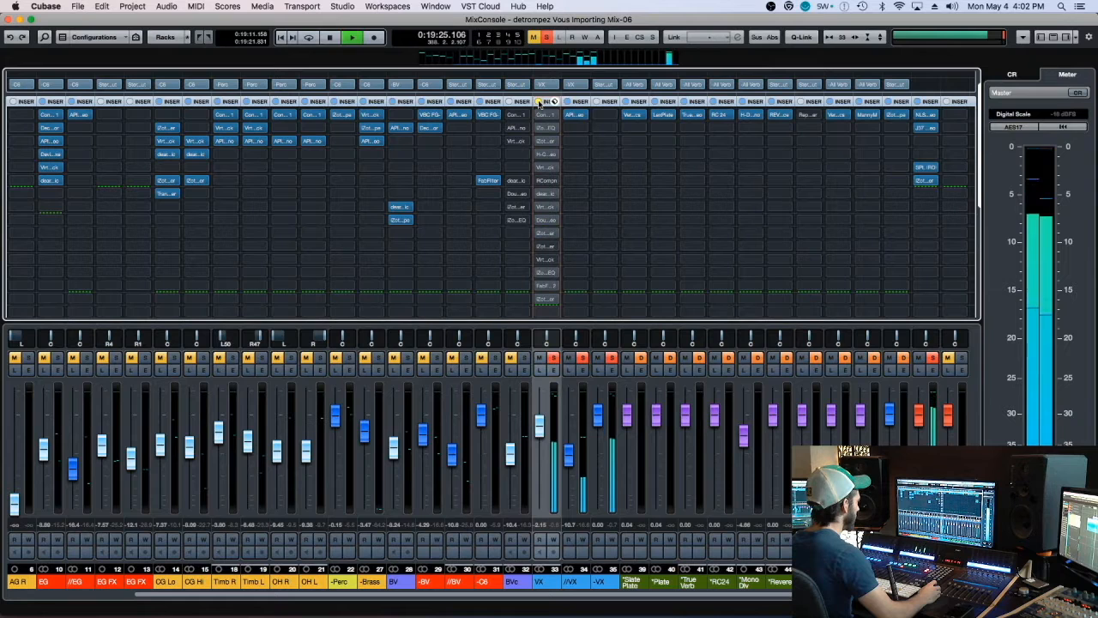
{"action": "left_click", "coordinate": [539, 102]}
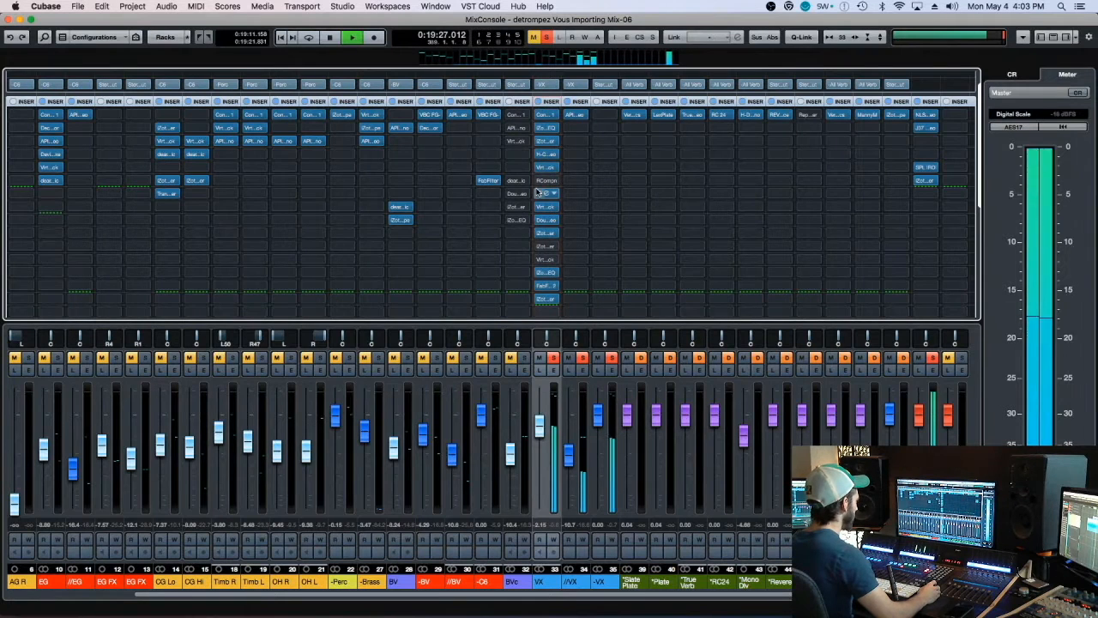
Save the project from the project window and take the VX track out of solo to hear the full mix.
{"action": "key", "text": "F3"}
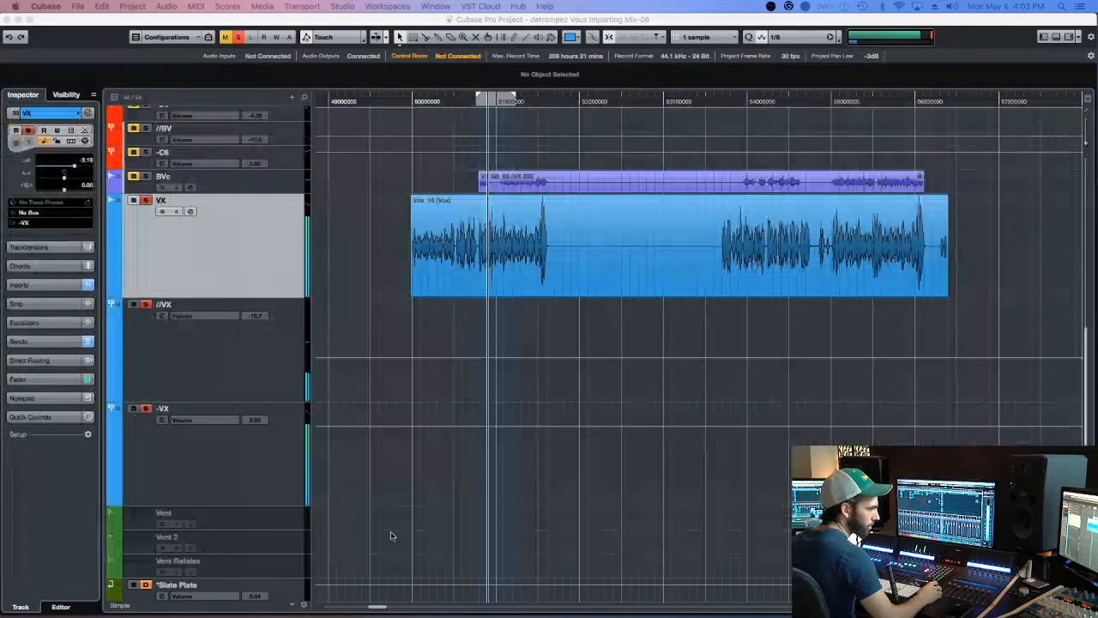
{"action": "left_click", "coordinate": [422, 497]}
{"action": "key", "text": "super+s"}
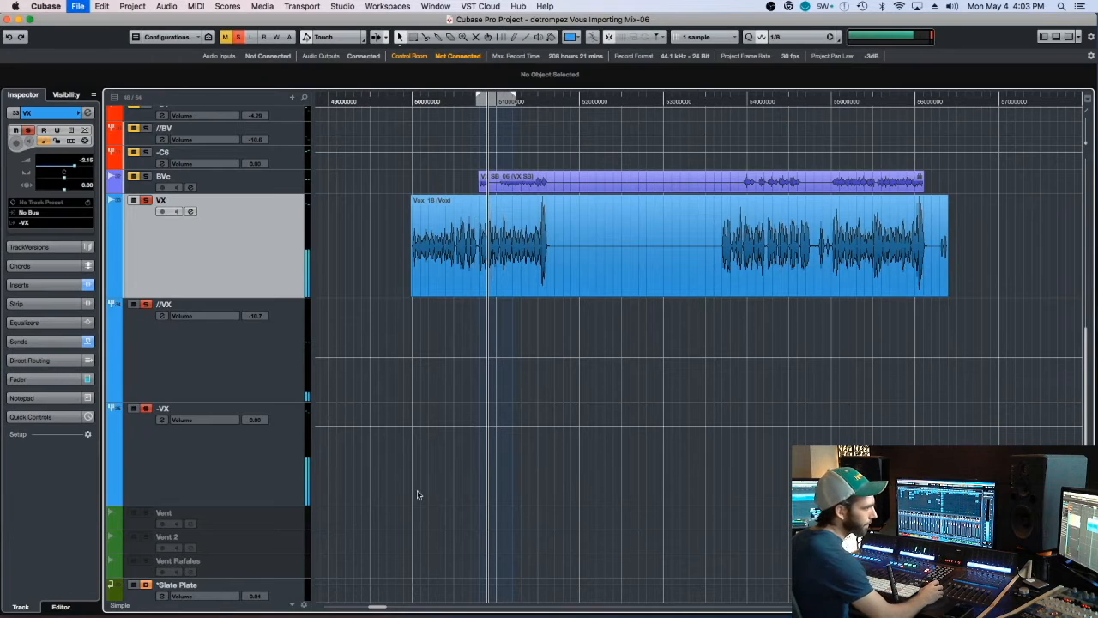
{"action": "key", "text": "s"}
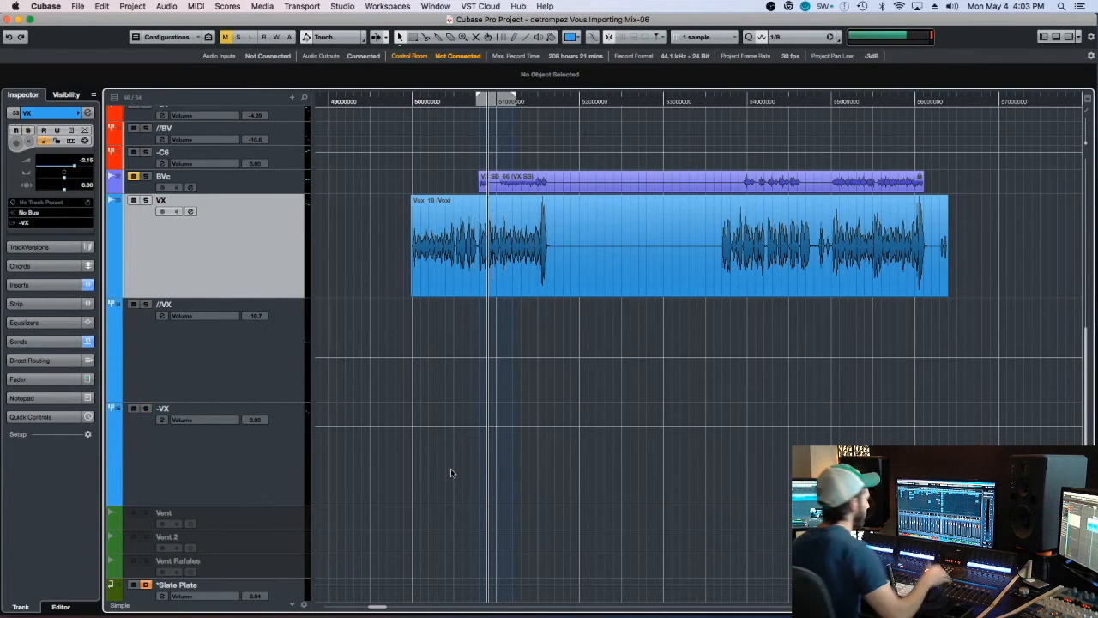
{"action": "scroll", "coordinate": [515, 291], "scroll_direction": "up", "scroll_amount": 1}
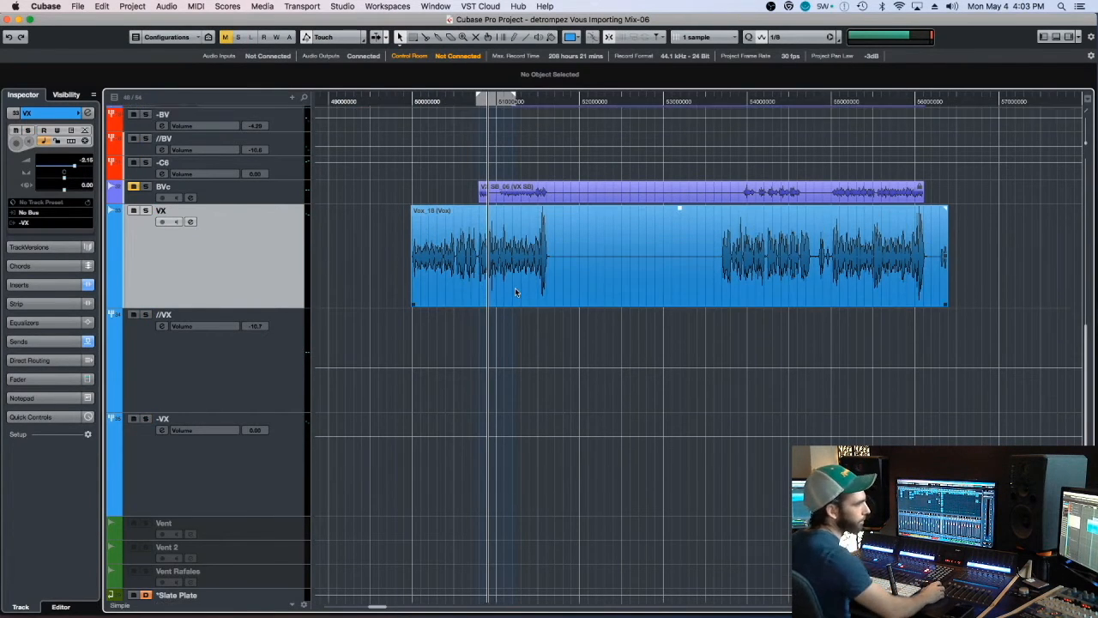
{"action": "scroll", "coordinate": [496, 270], "scroll_direction": "up", "scroll_amount": 10}
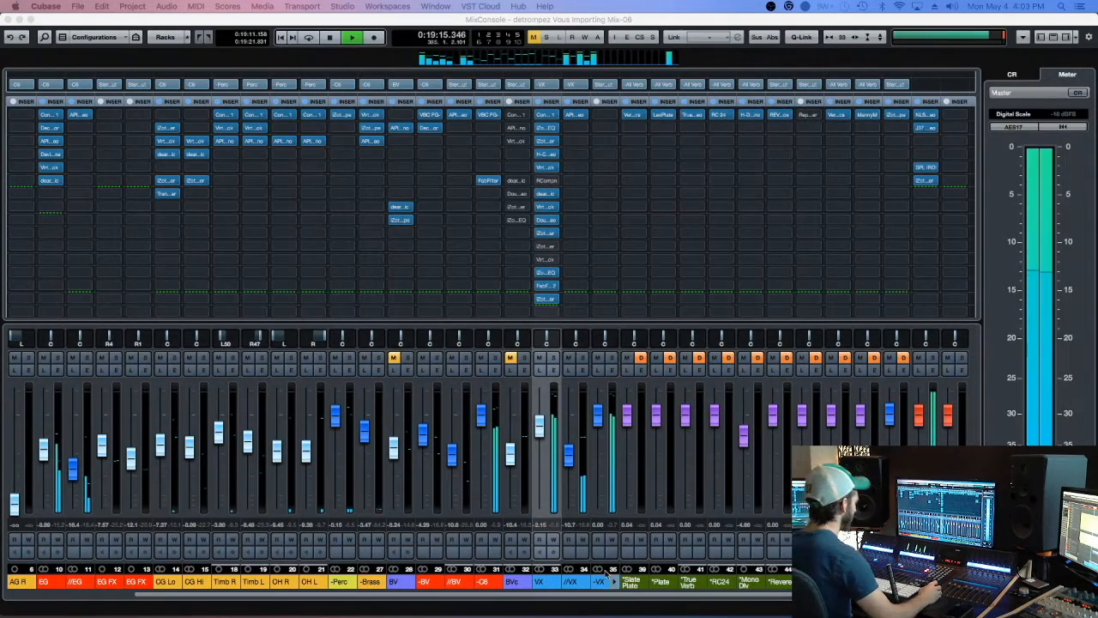
Lower the //VX parallel group's fader to -15.1 while playing the full mix, and stop playback.
{"action": "key", "text": "space"}
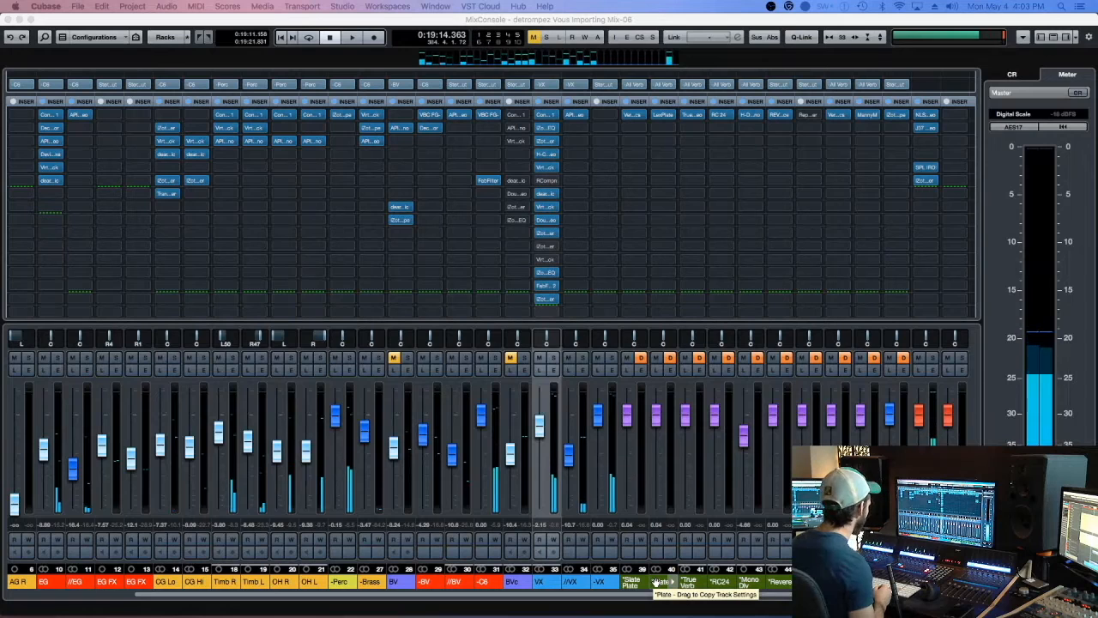
{"action": "key", "text": "space"}
{"action": "key", "text": "Down"}
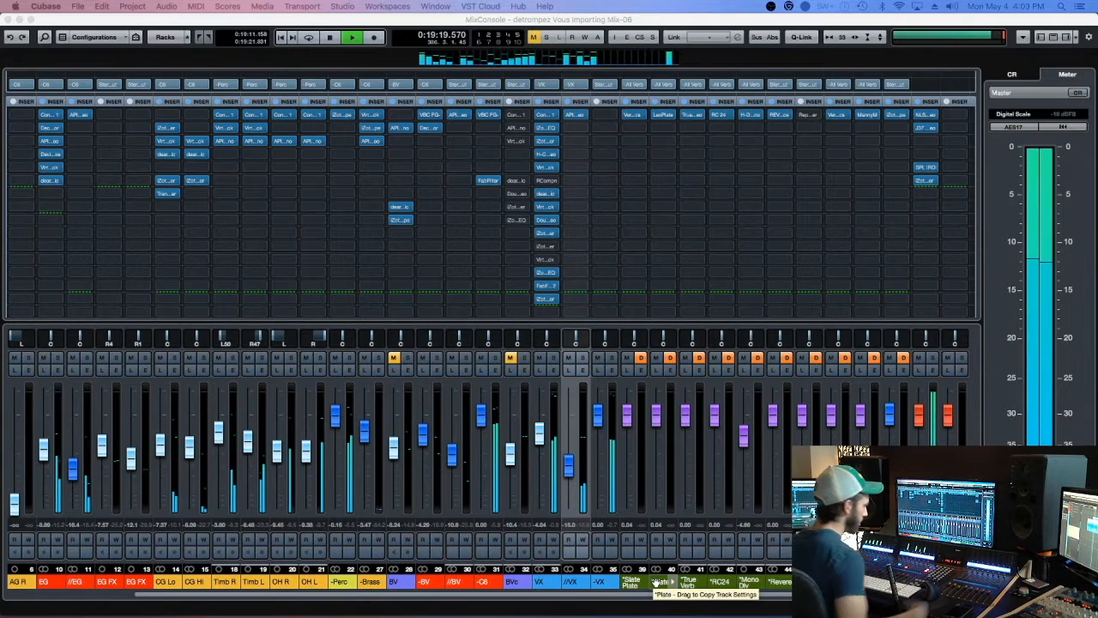
{"action": "key", "text": "space"}
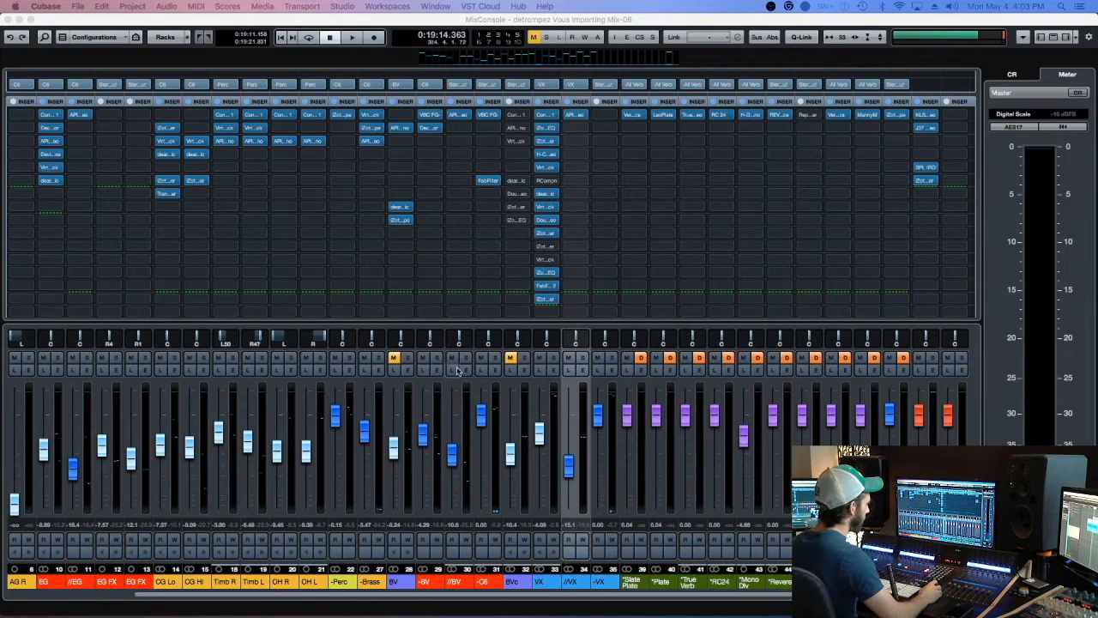
Solo the -C6 group to check its feeds, route the //BV group's output to -C6, and clear the solo.
{"action": "left_click", "coordinate": [491, 386]}
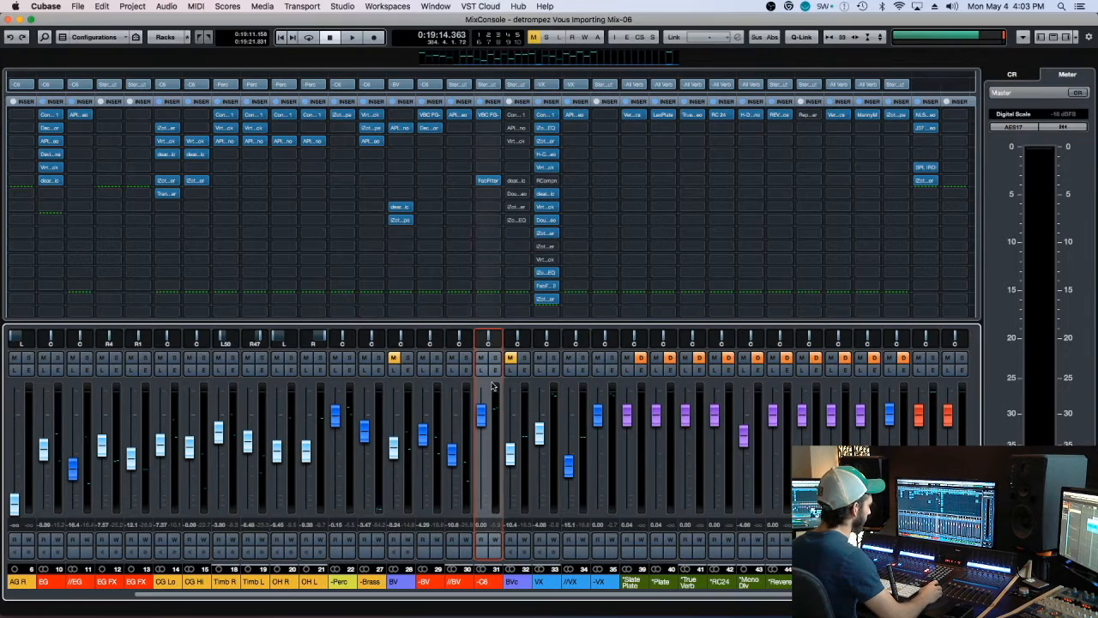
{"action": "left_click", "coordinate": [494, 357]}
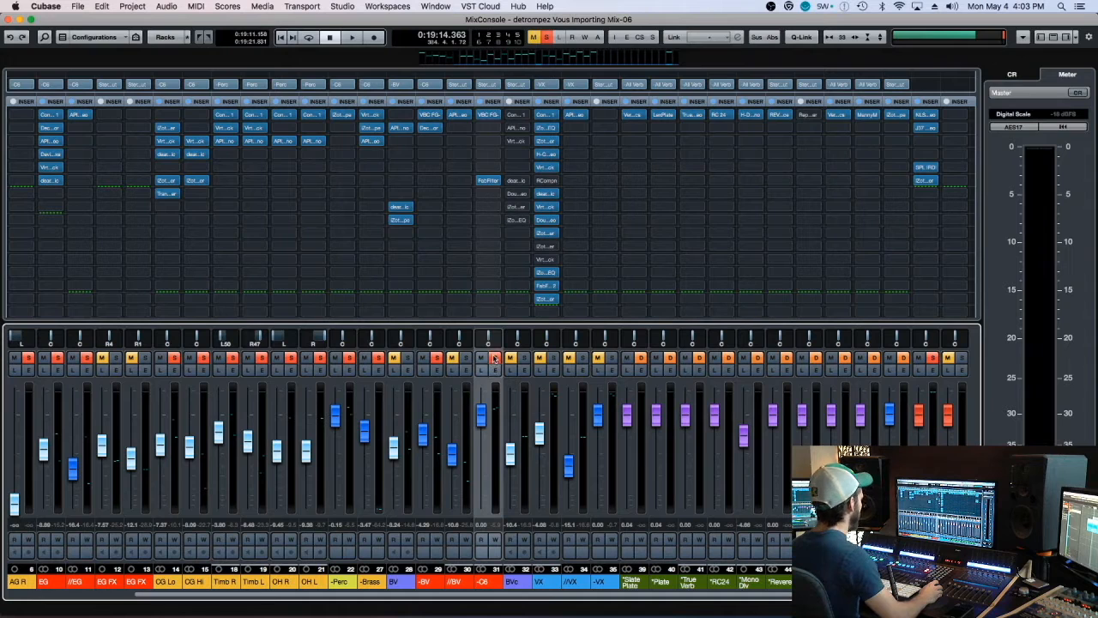
{"action": "left_click", "coordinate": [495, 358]}
{"action": "left_click", "coordinate": [436, 357]}
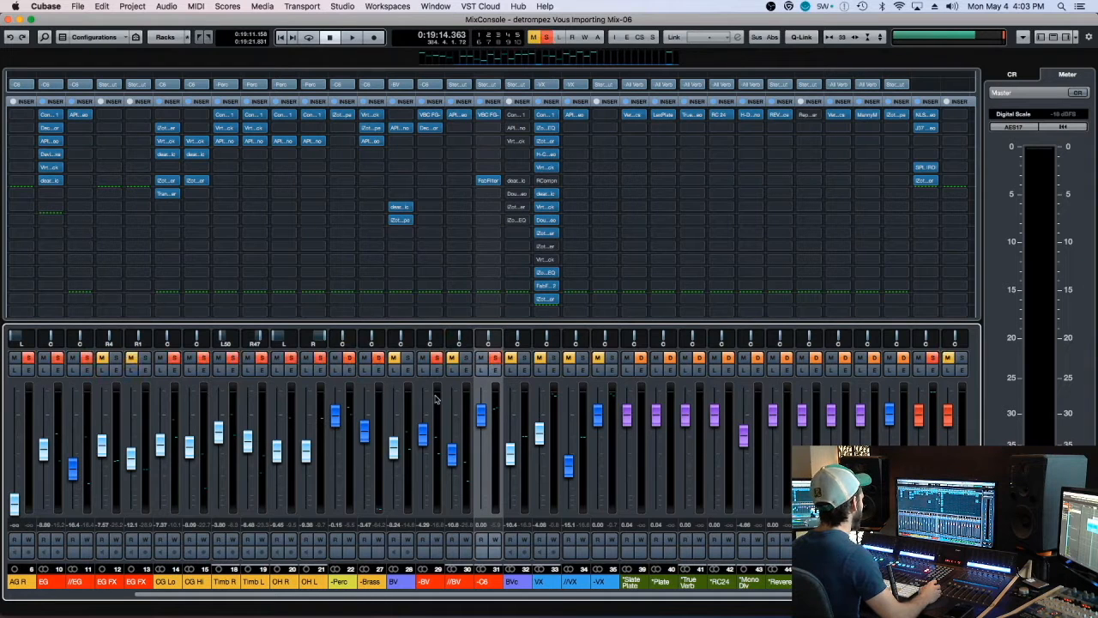
{"action": "left_click", "coordinate": [458, 84]}
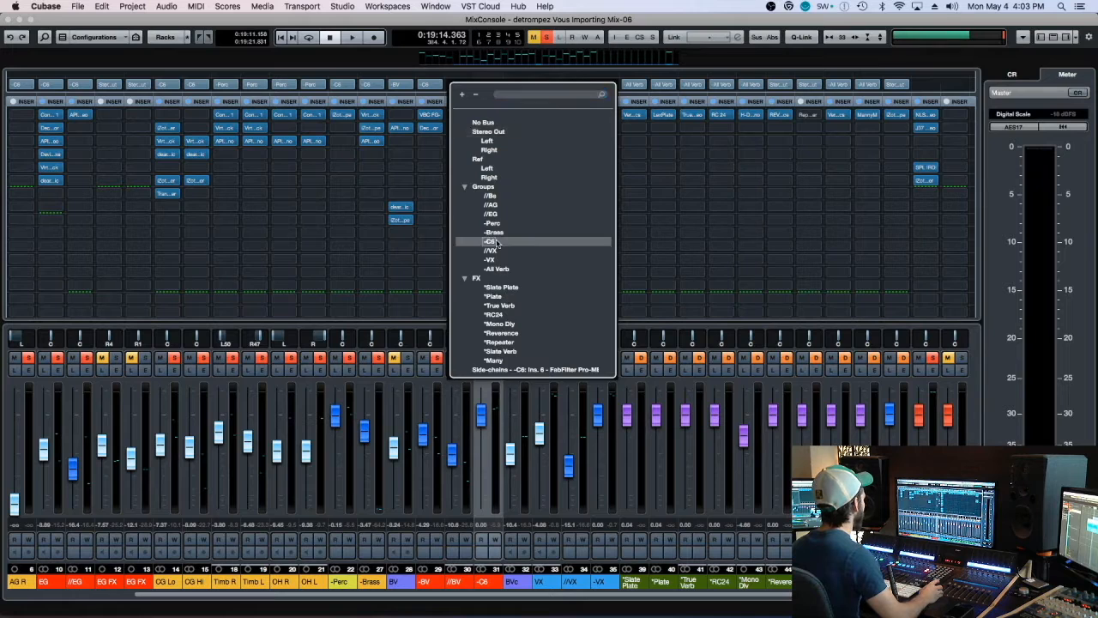
{"action": "left_click", "coordinate": [496, 241]}
{"action": "left_click", "coordinate": [495, 357]}
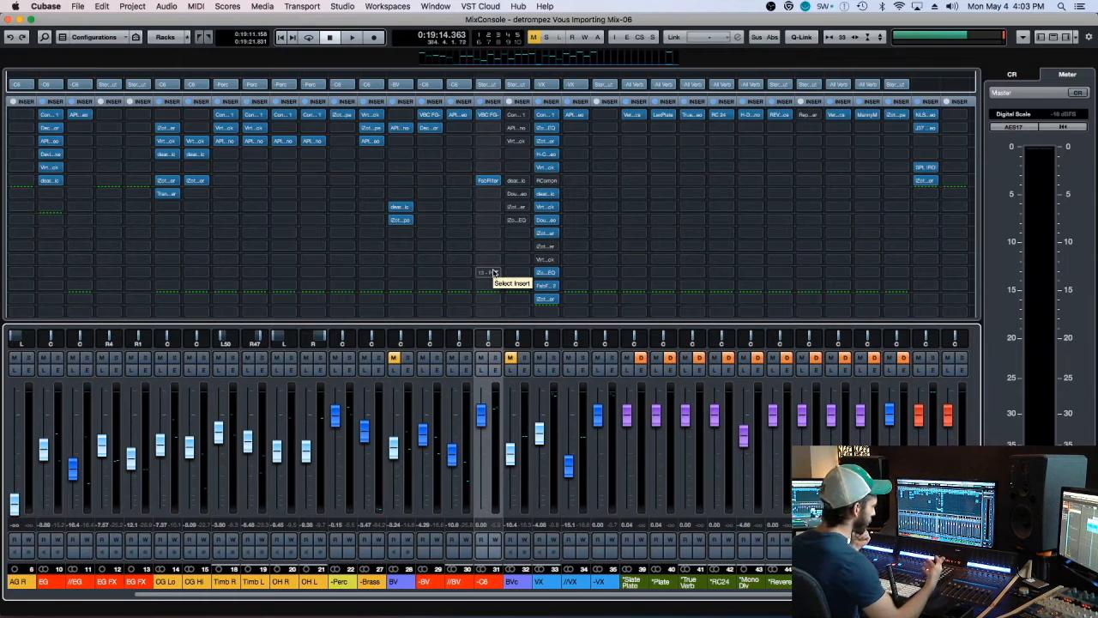
Inspect the VX channel's side-chain send to FabFilter Pro-MB on the -C6 group, and save the project.
{"action": "scroll", "coordinate": [503, 214], "scroll_direction": "down", "scroll_amount": 5}
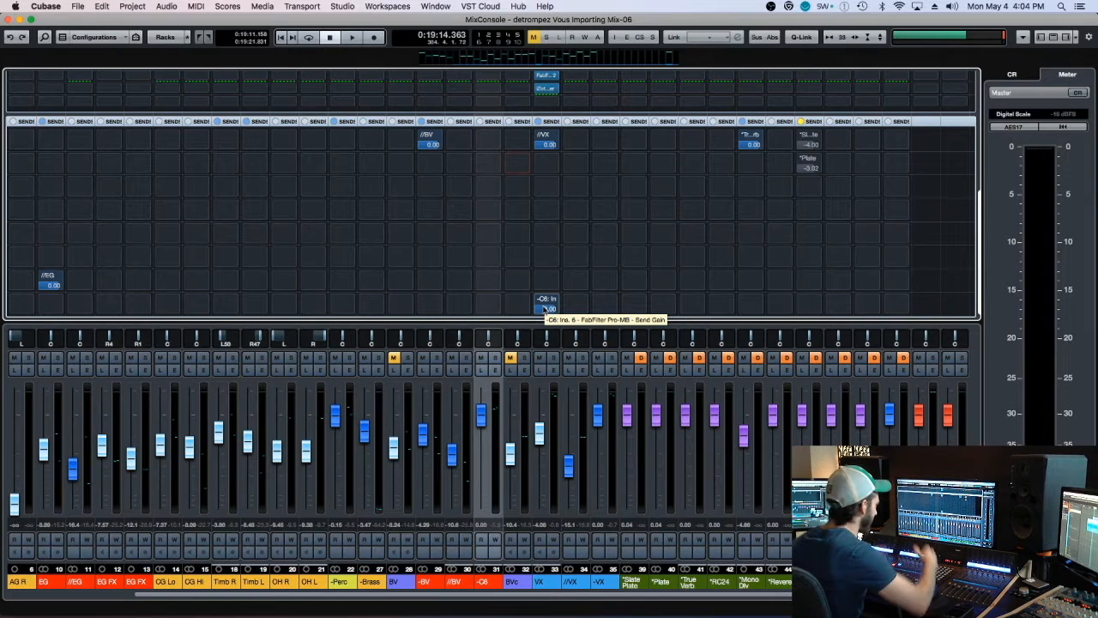
{"action": "key", "text": "super+s"}
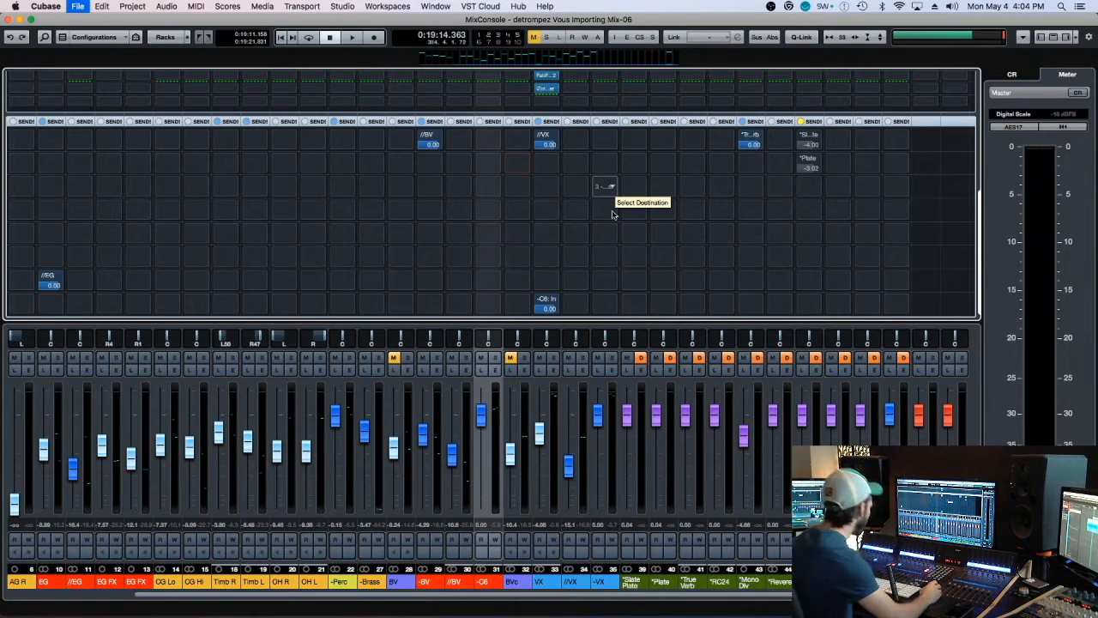
{"action": "left_click_drag", "start_coordinate": [601, 287], "coordinate": [602, 286]}
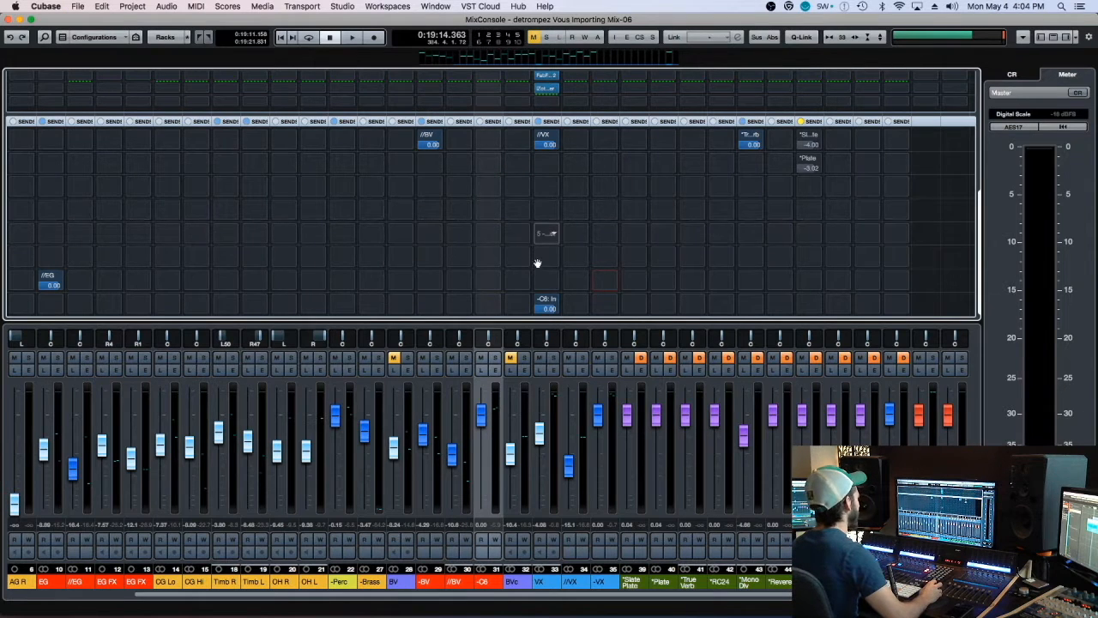
Look over the VX inserts and sends in the mixer again, and return to the project window.
{"action": "scroll", "coordinate": [535, 264], "scroll_direction": "up", "scroll_amount": 3}
{"action": "scroll", "coordinate": [555, 275], "scroll_direction": "up", "scroll_amount": 1}
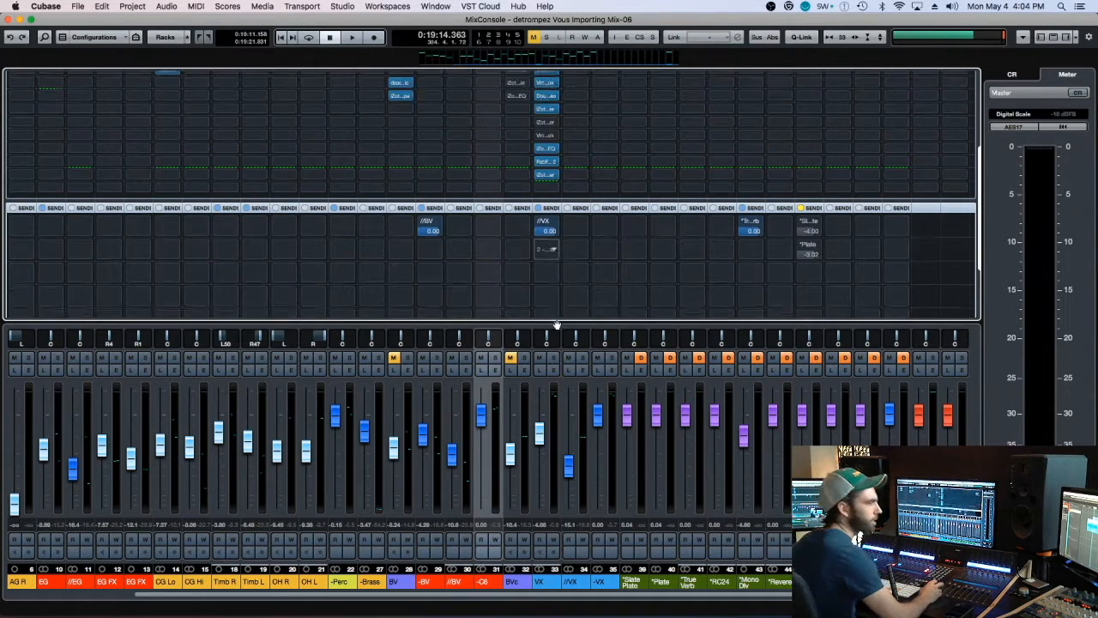
{"action": "key", "text": "F3"}
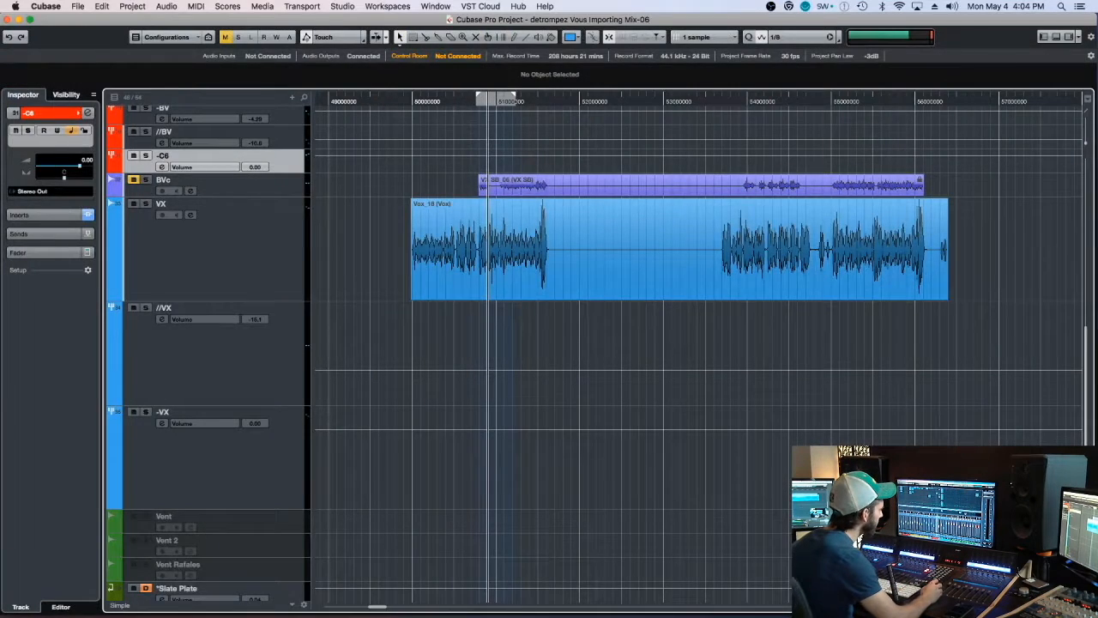
{"action": "key", "text": "F3"}
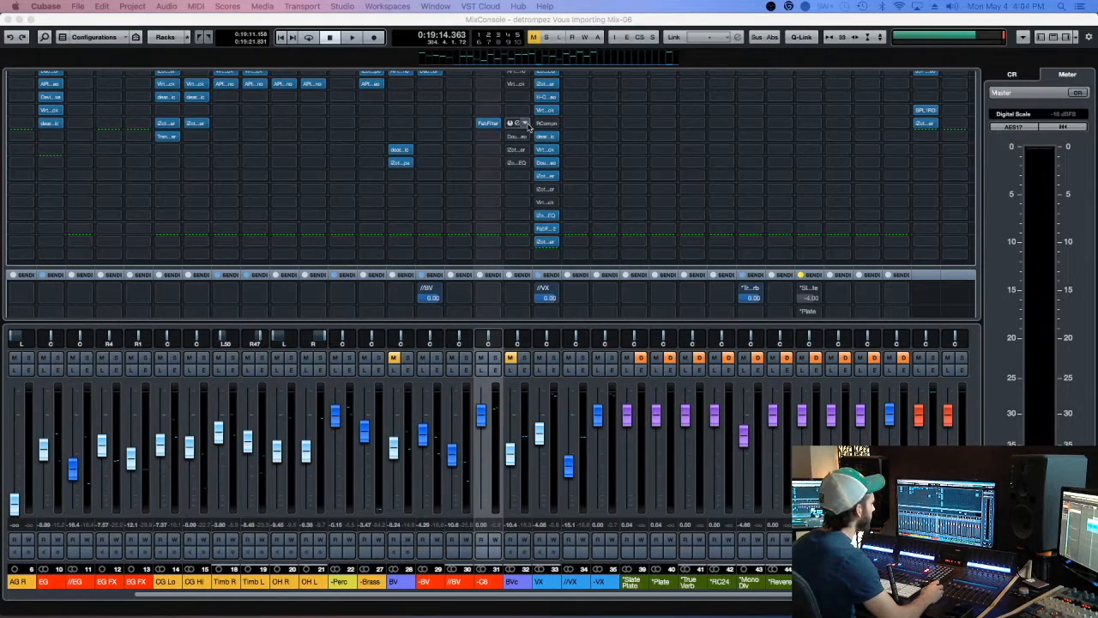
{"action": "scroll", "coordinate": [562, 114], "scroll_direction": "up", "scroll_amount": 1}
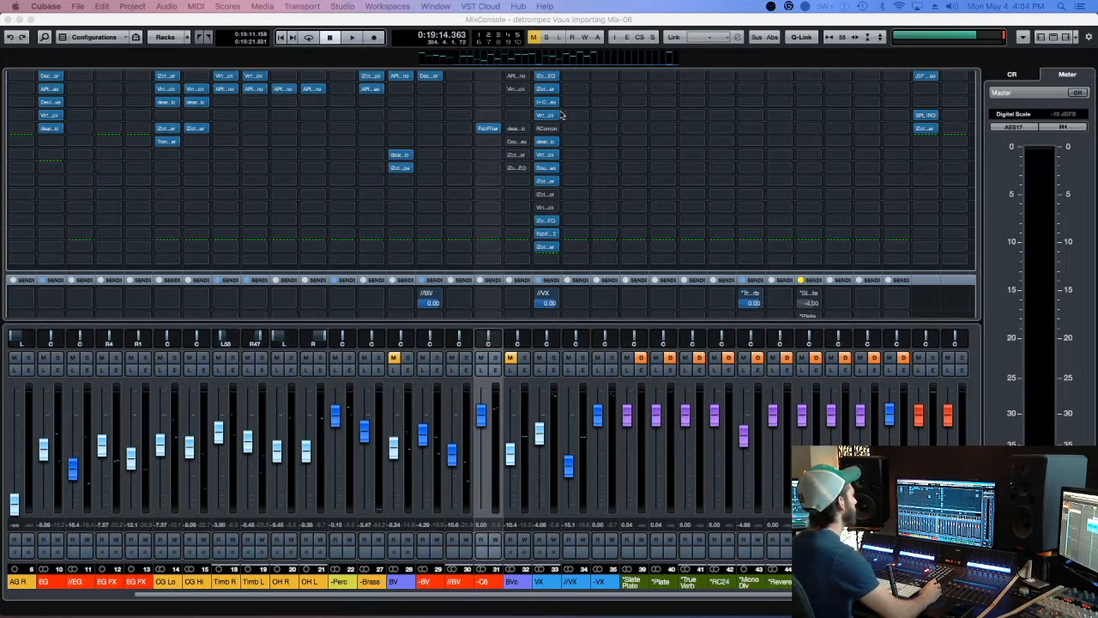
{"action": "key", "text": "F3"}
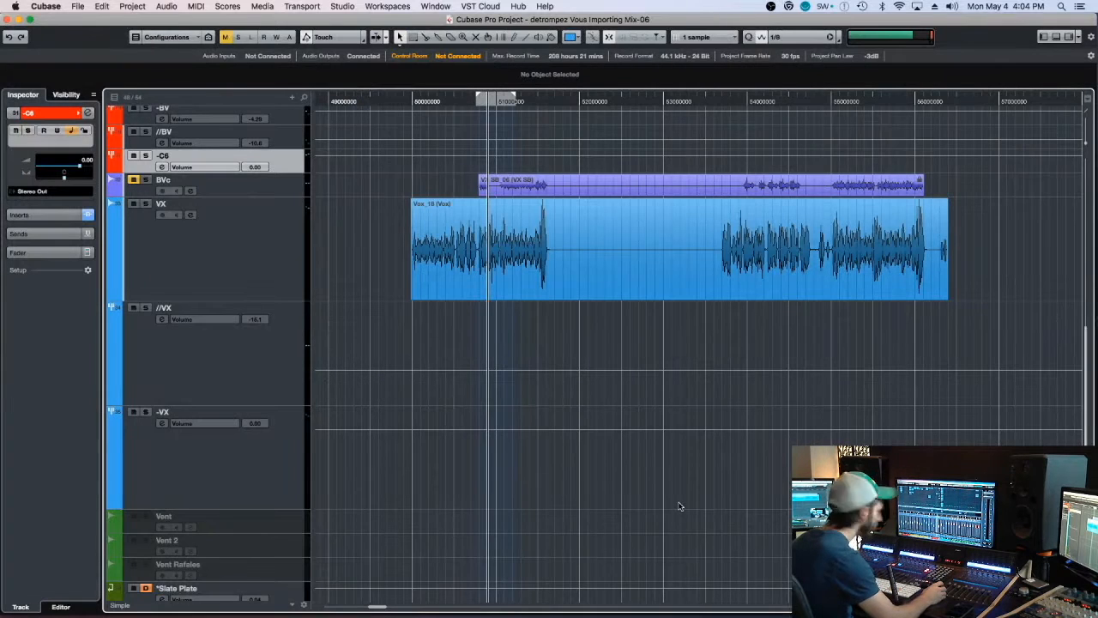